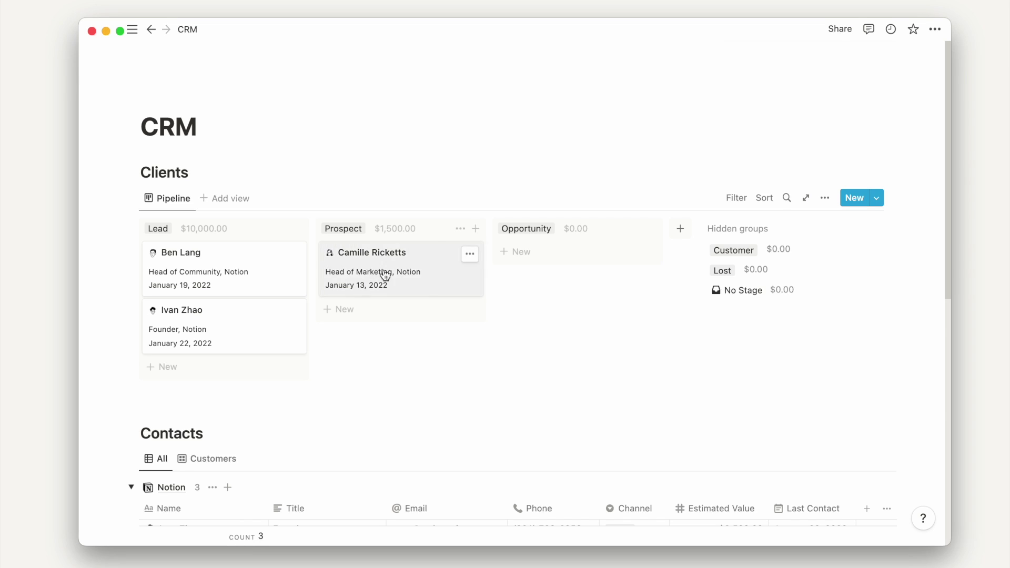
- Move the Prospect card to Opportunity and a Lead card to Prospect, then scroll through the tables
{"action": "left_click_drag", "start_coordinate": [386, 277], "coordinate": [563, 277]}
{"action": "left_click_drag", "start_coordinate": [275, 282], "coordinate": [357, 338]}
{"action": "scroll", "coordinate": [357, 343], "scroll_direction": "down", "scroll_amount": 5}
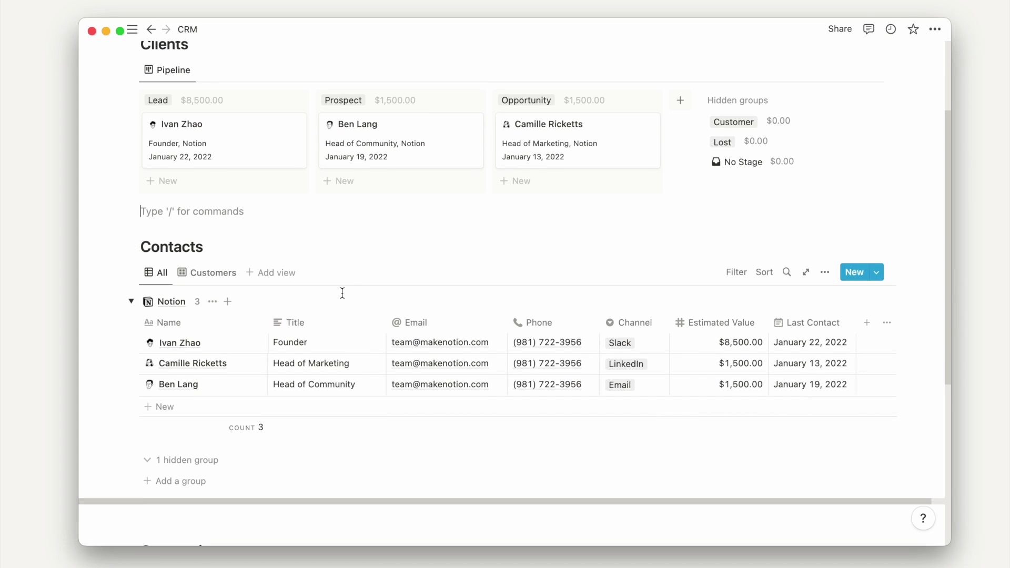
{"action": "scroll", "coordinate": [342, 293], "scroll_direction": "down", "scroll_amount": 8}
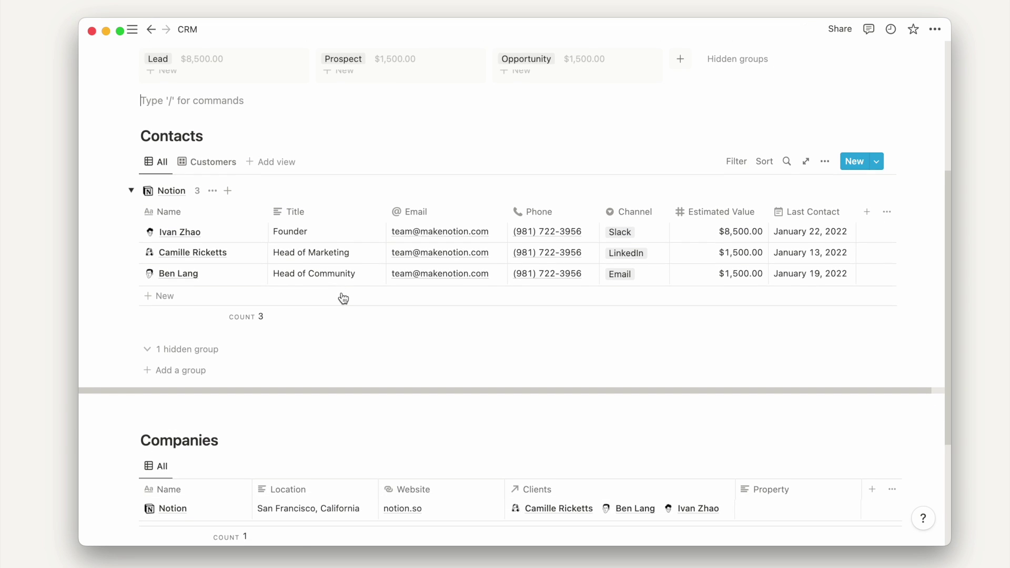
{"action": "scroll", "coordinate": [342, 293], "scroll_direction": "down", "scroll_amount": 3}
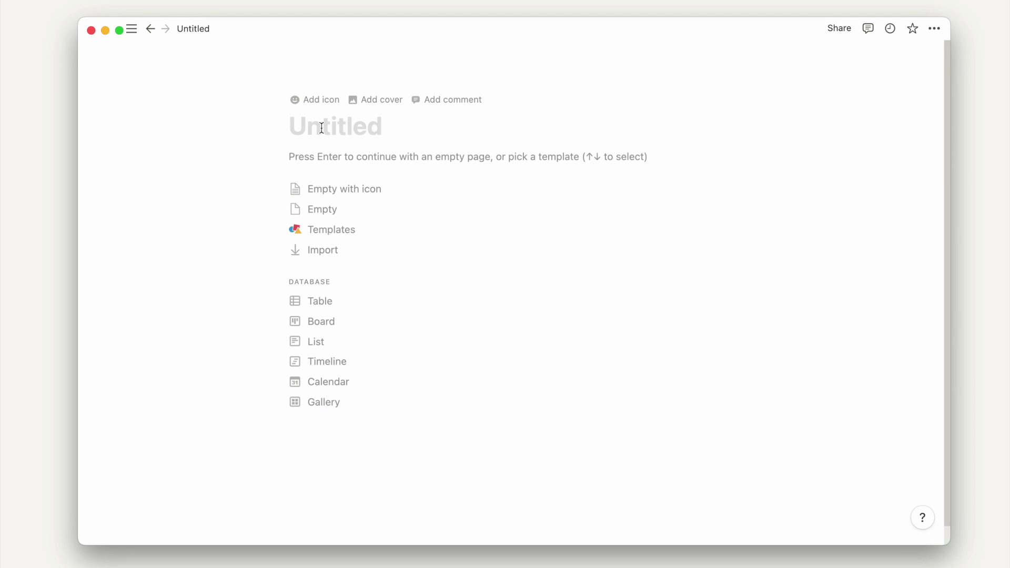
- Title the page CRM and insert a new database table named Contacts
{"action": "type", "text": "CRM"}
{"action": "key", "text": "Return"}
{"action": "type", "text": "/table"}
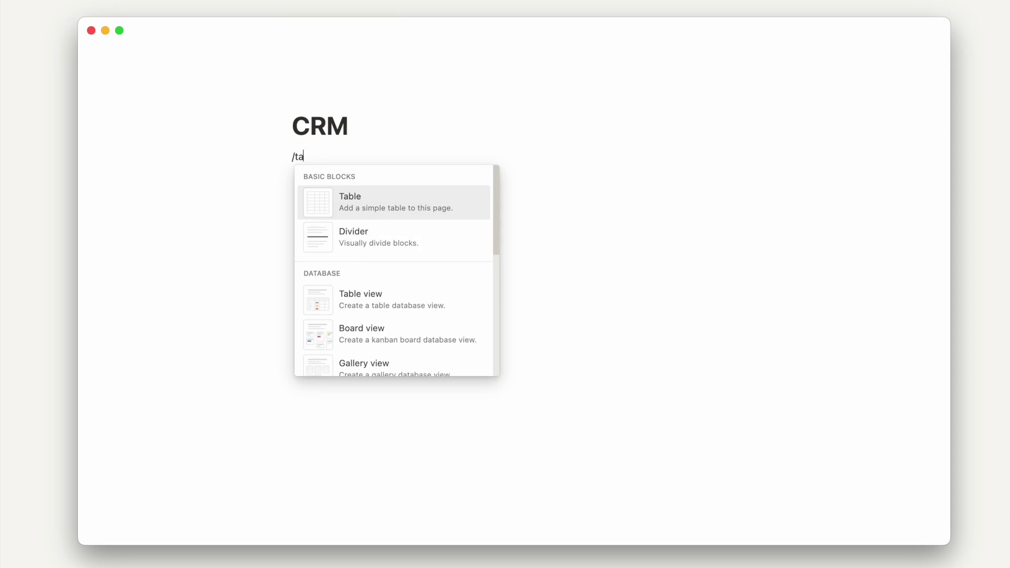
{"action": "left_click", "coordinate": [354, 265]}
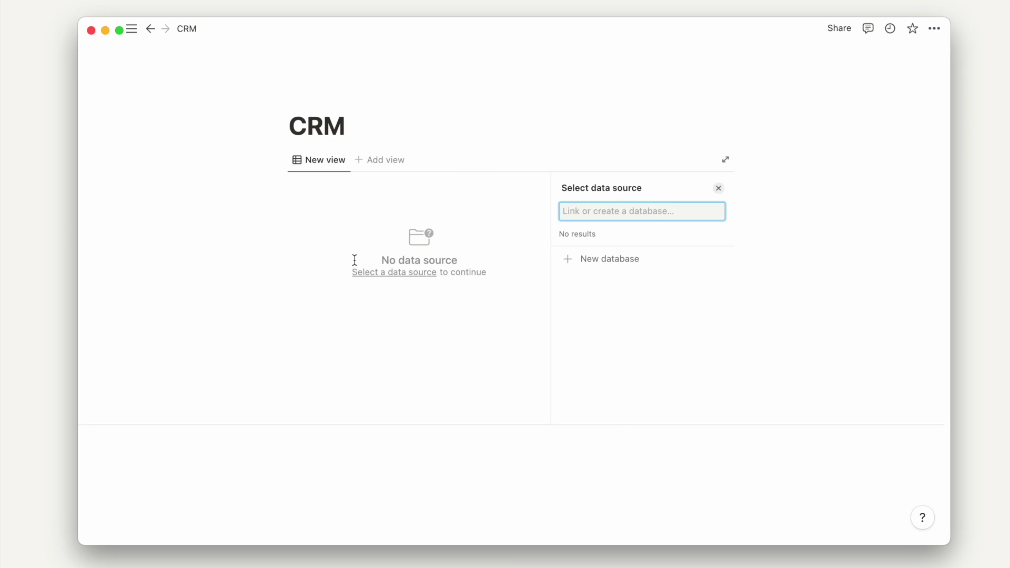
{"action": "left_click", "coordinate": [614, 257]}
{"action": "type", "text": "Contacts"}
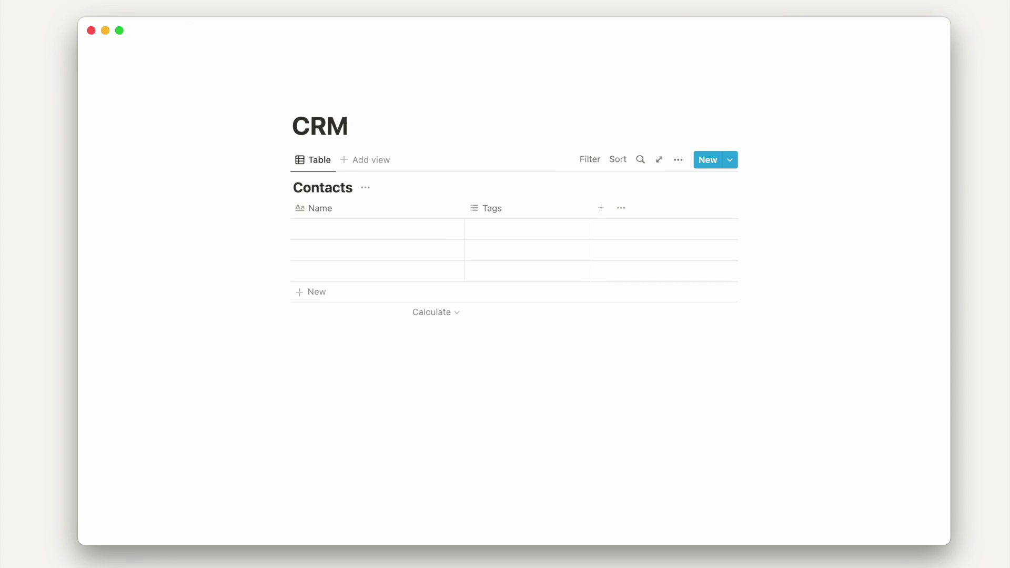
- Switch the CRM page to full width
{"action": "left_click", "coordinate": [935, 28]}
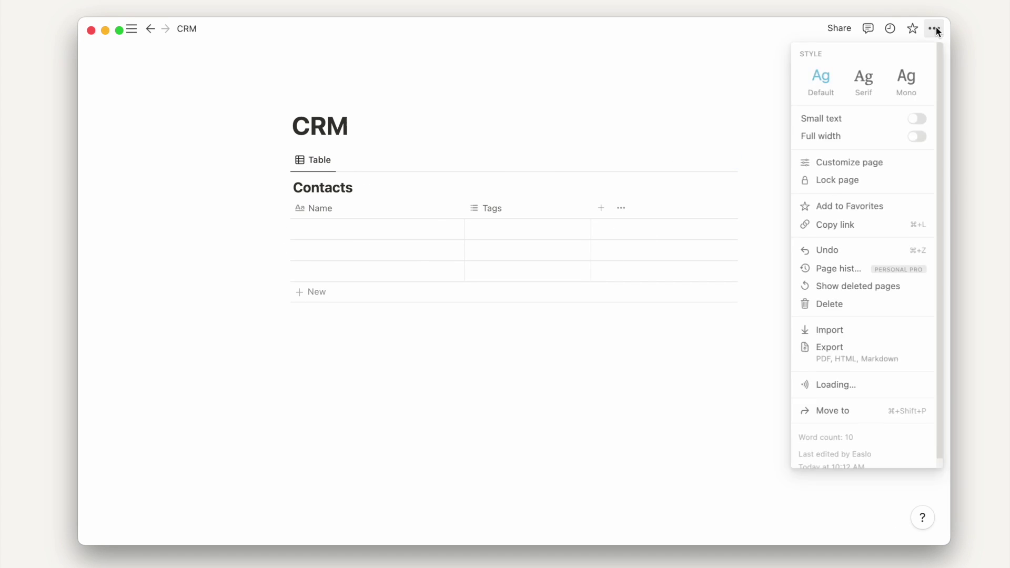
{"action": "left_click", "coordinate": [916, 135]}
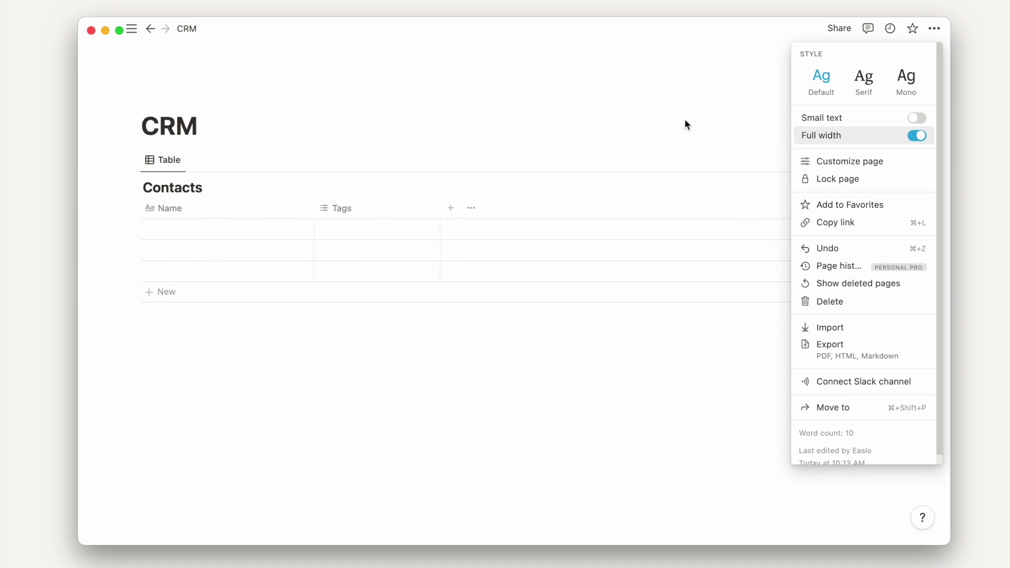
{"action": "left_click", "coordinate": [475, 102]}
{"action": "left_click", "coordinate": [385, 209]}
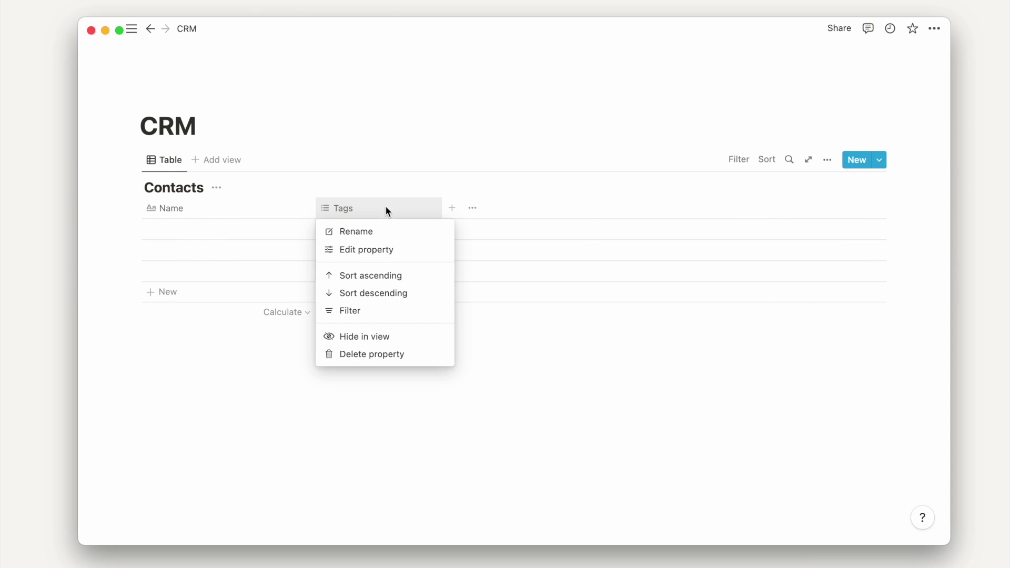
- Change the Tags property to a Select type and rename it Stage
{"action": "left_click", "coordinate": [396, 255]}
{"action": "left_click", "coordinate": [747, 239]}
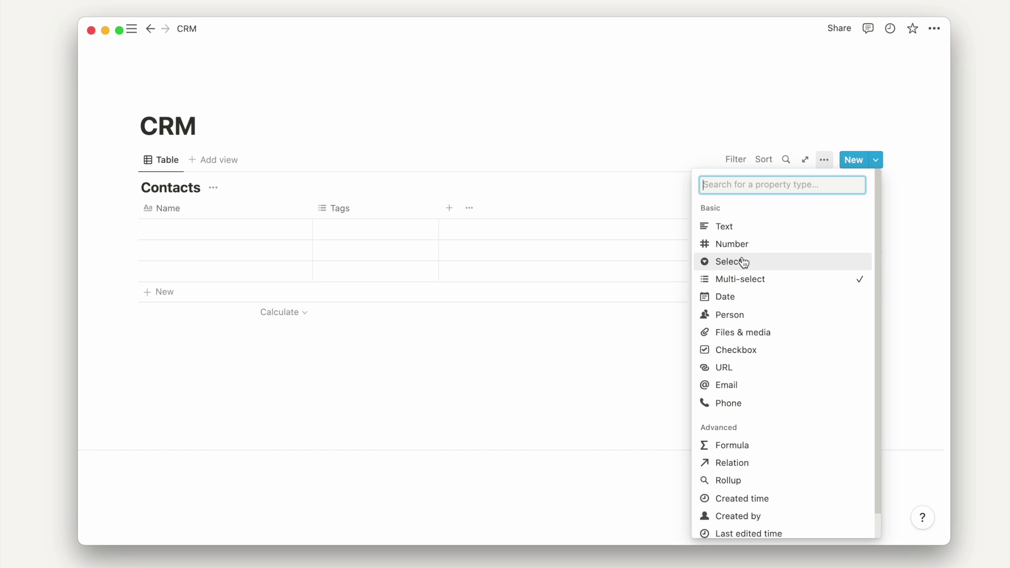
{"action": "left_click", "coordinate": [743, 261]}
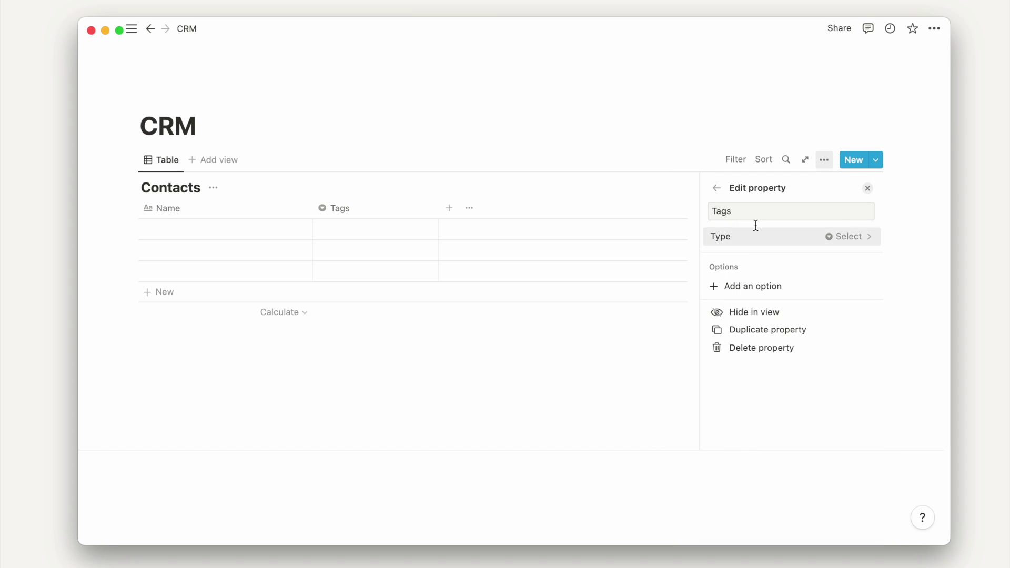
{"action": "left_click", "coordinate": [628, 144]}
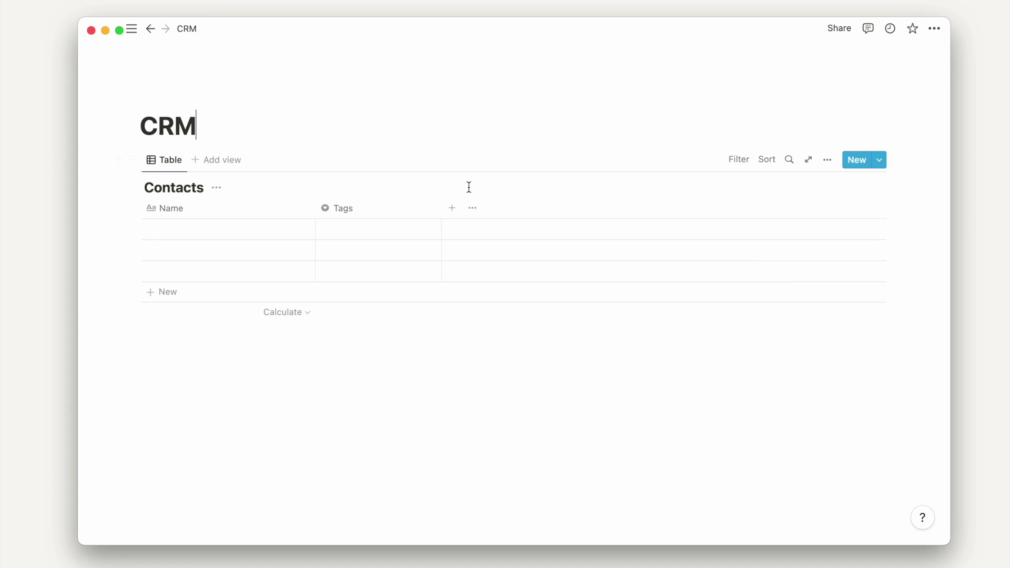
{"action": "left_click", "coordinate": [399, 206]}
{"action": "left_click", "coordinate": [374, 231]}
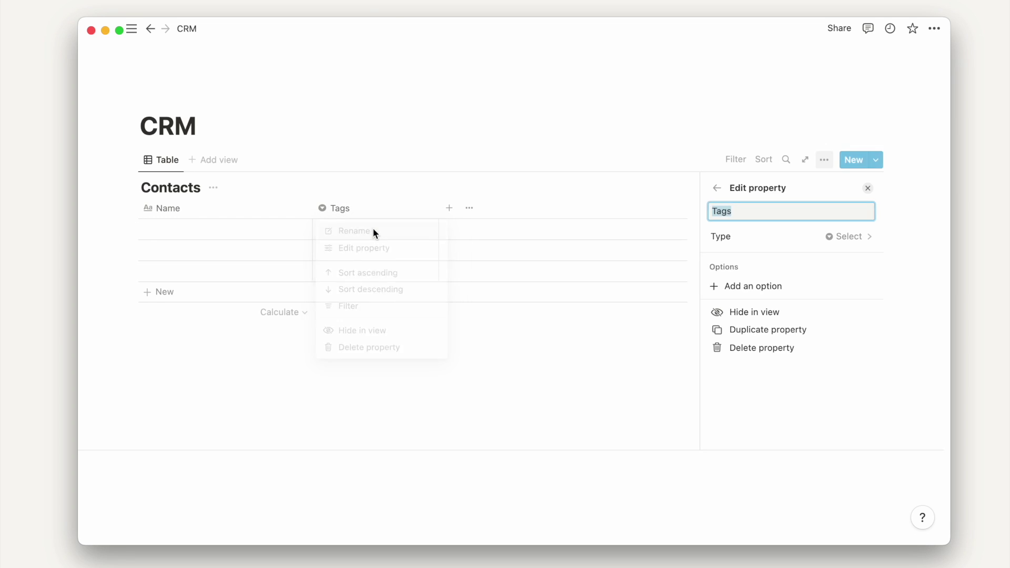
{"action": "type", "text": "Stage"}
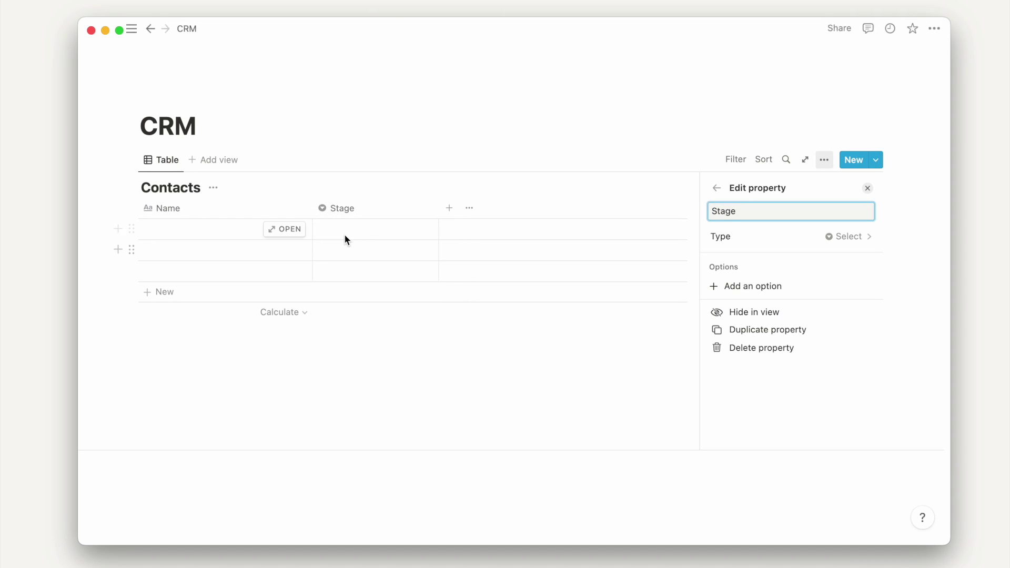
- Create Lead, Prospect, Opportunity and Customer stage options, leaving the first row on Customer
{"action": "left_click", "coordinate": [346, 231]}
{"action": "type", "text": "Lead"}
{"action": "key", "text": "Return"}
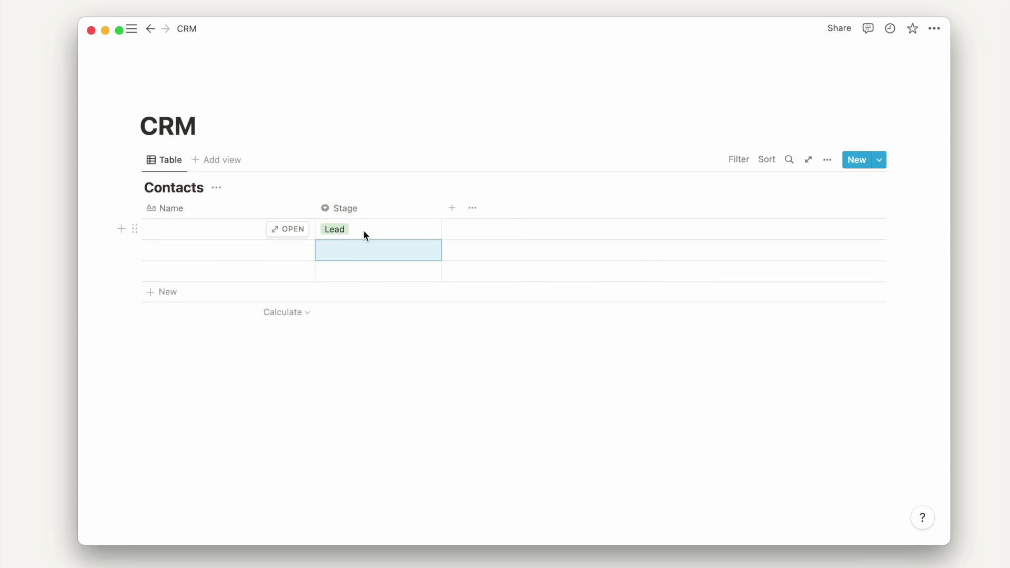
{"action": "left_click", "coordinate": [365, 231]}
{"action": "type", "text": "Prospect"}
{"action": "key", "text": "Return"}
{"action": "left_click", "coordinate": [377, 228]}
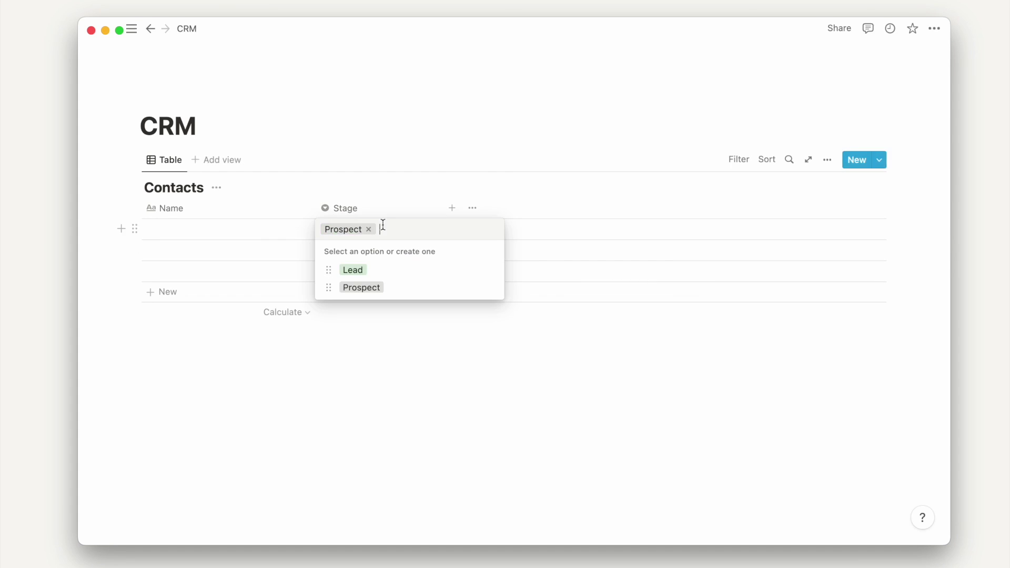
{"action": "type", "text": "Opportunity"}
{"action": "key", "text": "Return"}
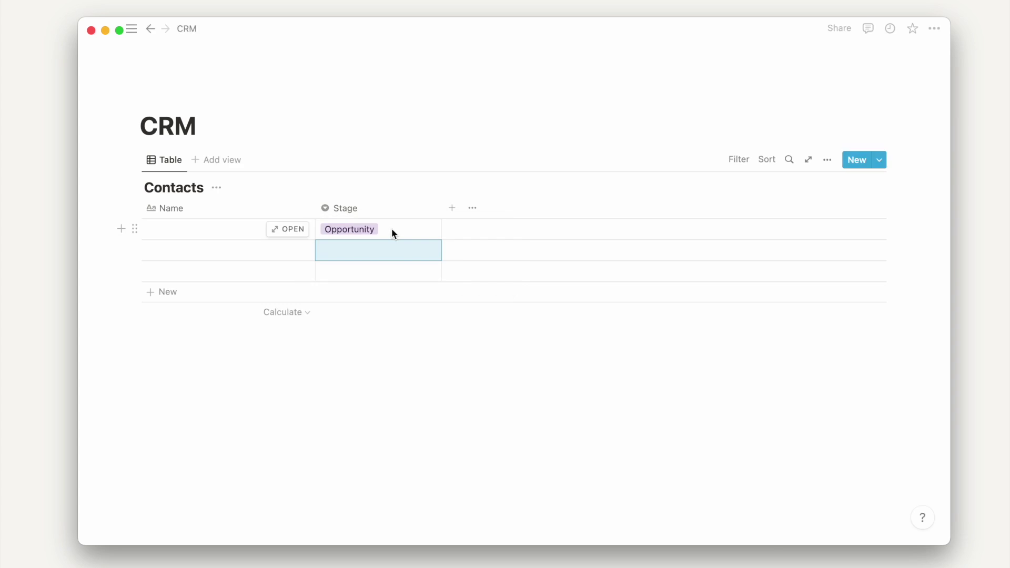
{"action": "left_click", "coordinate": [393, 231]}
{"action": "type", "text": "Customer"}
{"action": "key", "text": "Return"}
{"action": "key", "text": "Escape"}
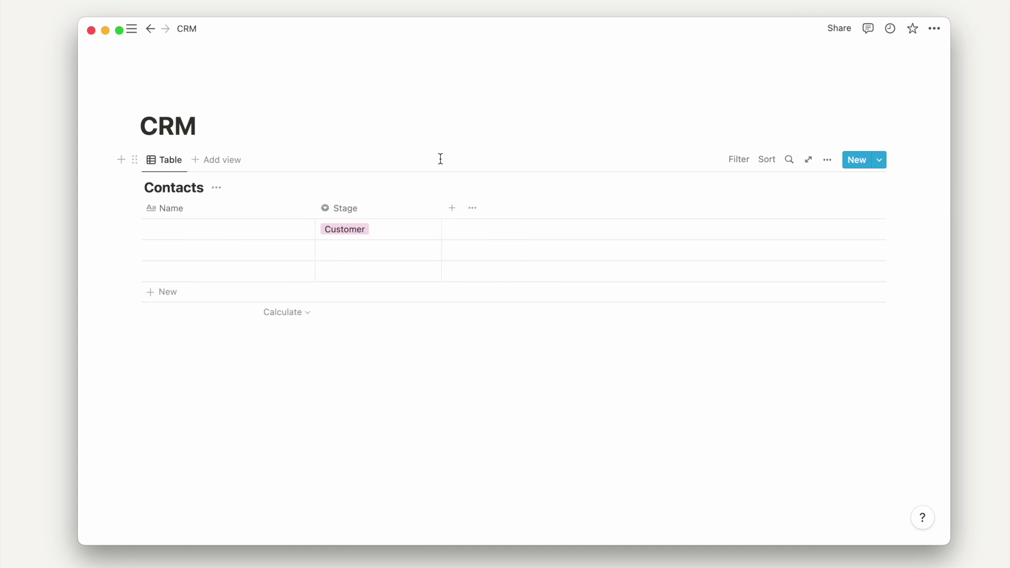
- Add an Email column of Email type and a Phone column of Phone type
{"action": "left_click", "coordinate": [452, 209]}
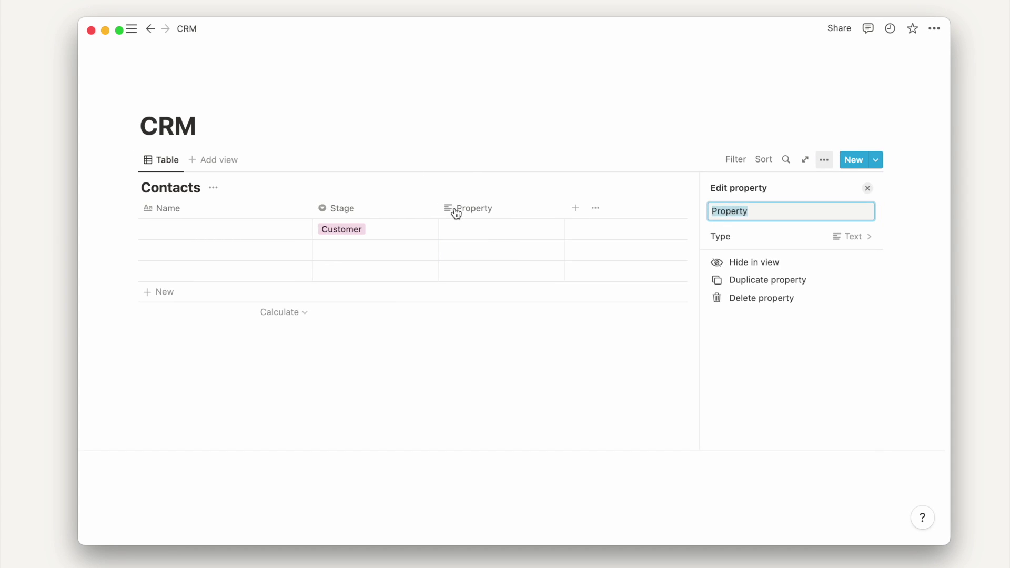
{"action": "type", "text": "Email"}
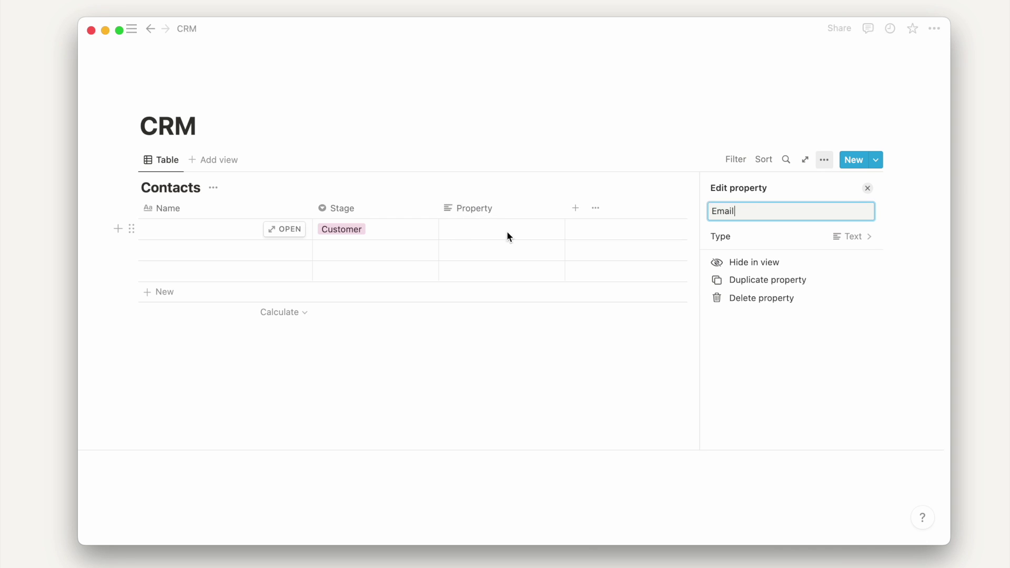
{"action": "left_click", "coordinate": [734, 241]}
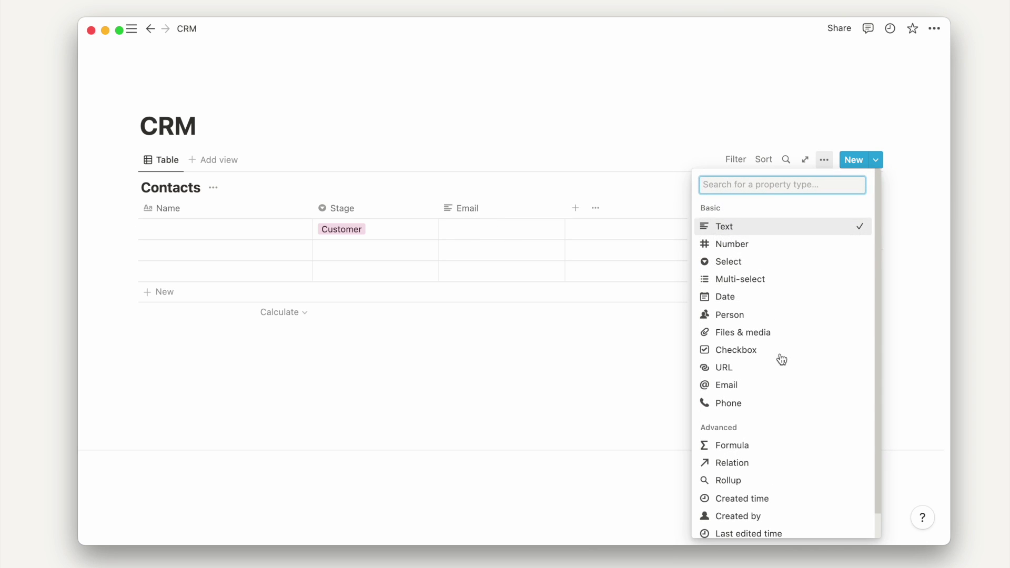
{"action": "left_click", "coordinate": [760, 386]}
{"action": "left_click", "coordinate": [570, 124]}
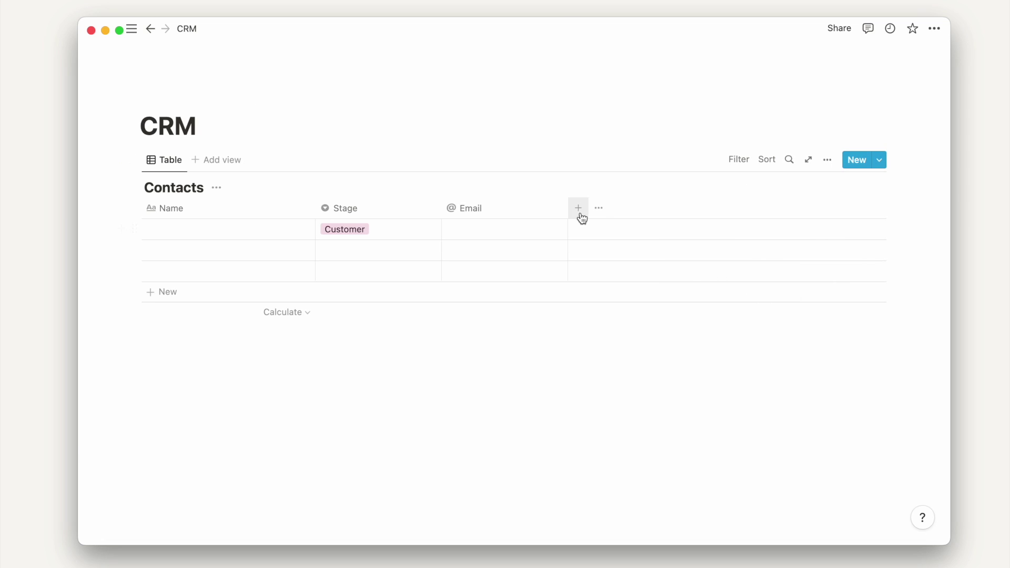
{"action": "left_click", "coordinate": [577, 208]}
{"action": "type", "text": "Phone"}
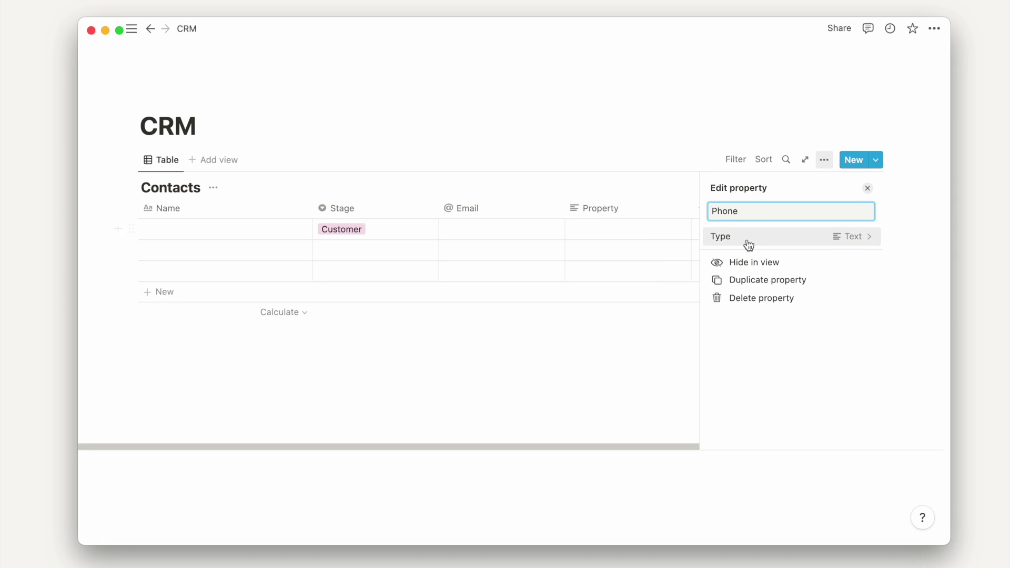
{"action": "left_click", "coordinate": [750, 239]}
{"action": "left_click", "coordinate": [750, 407]}
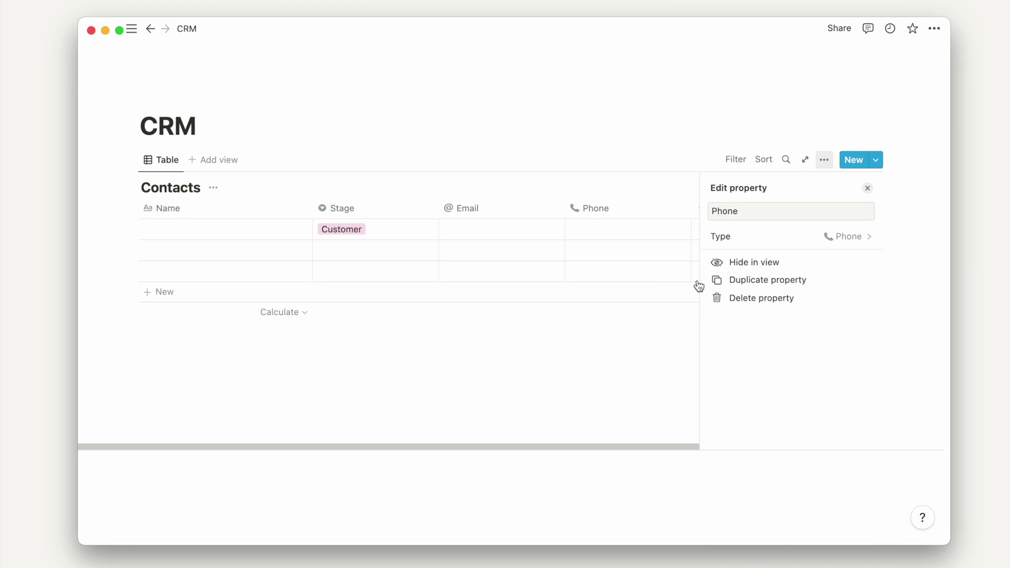
{"action": "left_click", "coordinate": [696, 117]}
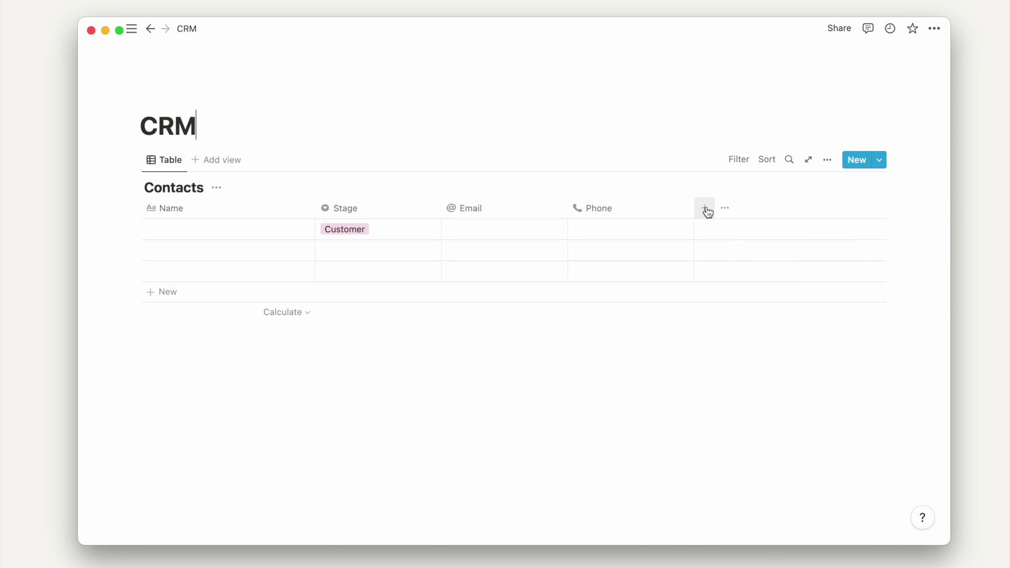
- Add a date column named Last Contacted
{"action": "left_click", "coordinate": [708, 211]}
{"action": "left_click", "coordinate": [745, 238]}
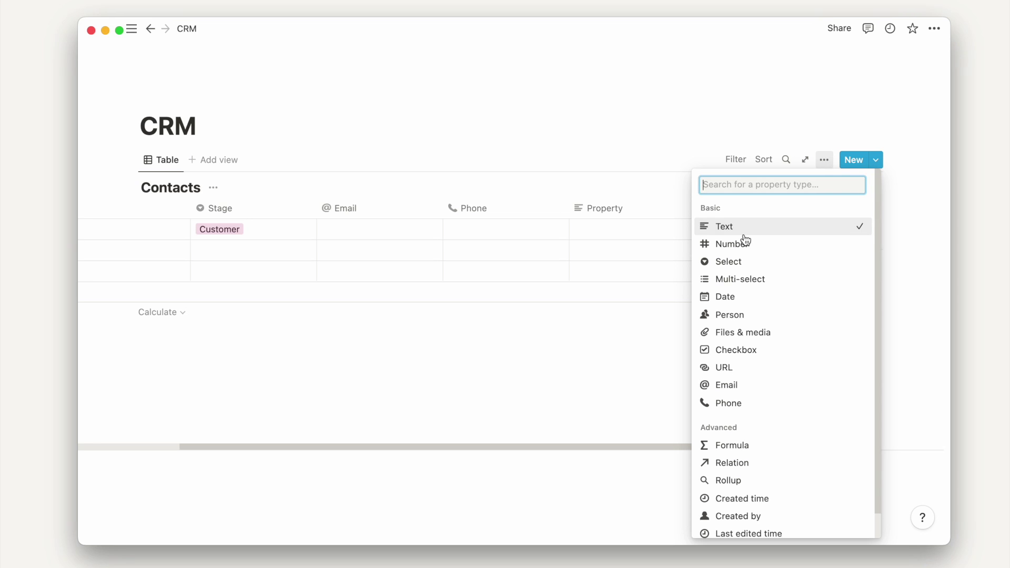
{"action": "type", "text": "Last Contact"}
{"action": "key", "text": "Escape"}
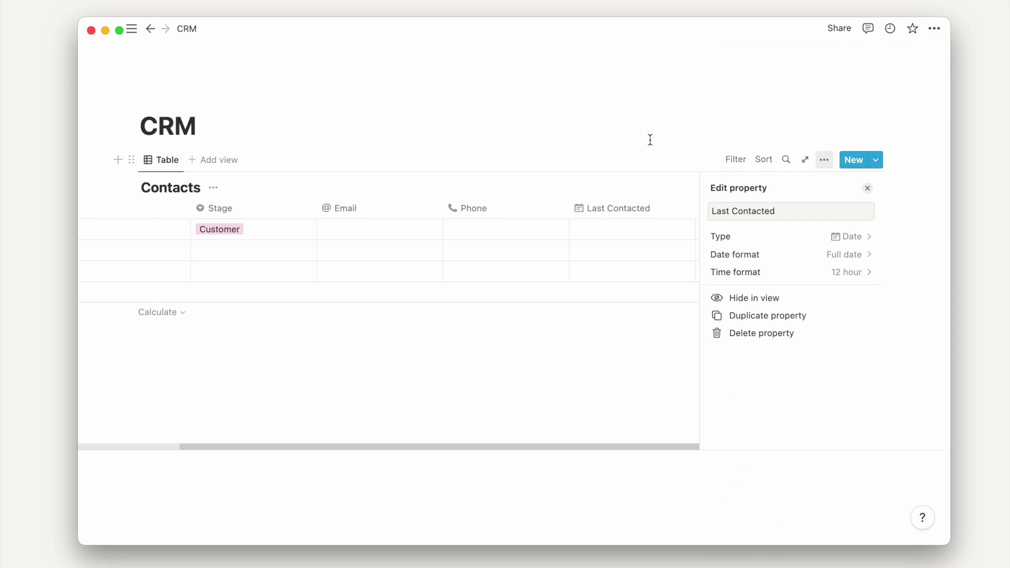
- Add a Number column named Estimated Value formatted as US Dollar
{"action": "left_click", "coordinate": [649, 140]}
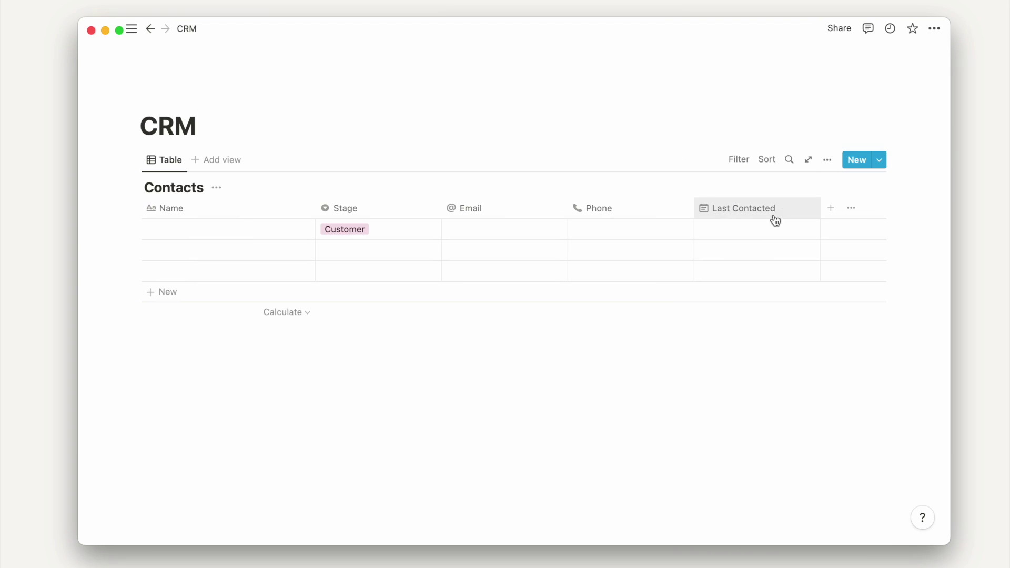
{"action": "left_click", "coordinate": [830, 207]}
{"action": "type", "text": "Estimated Value"}
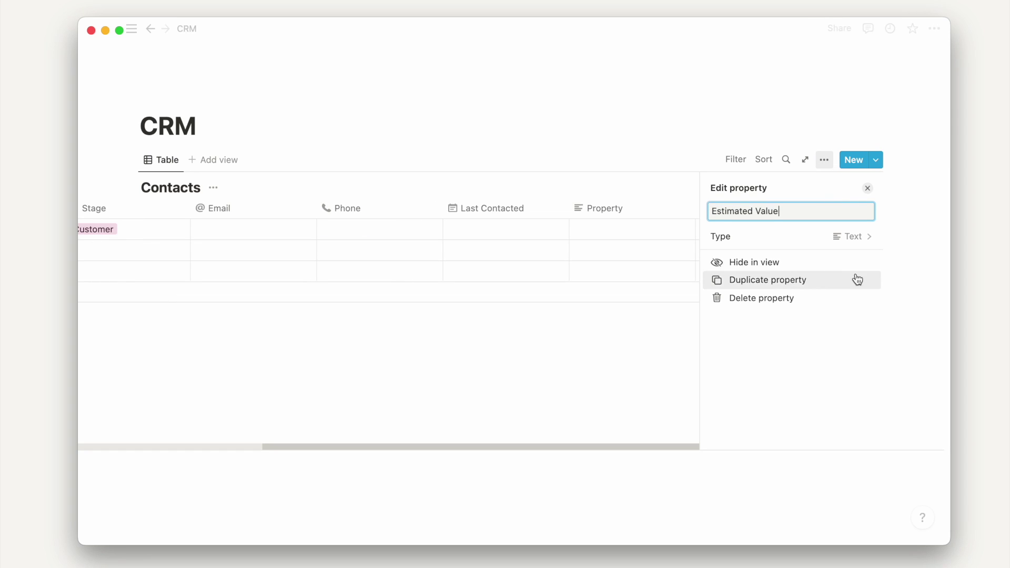
{"action": "left_click", "coordinate": [864, 242]}
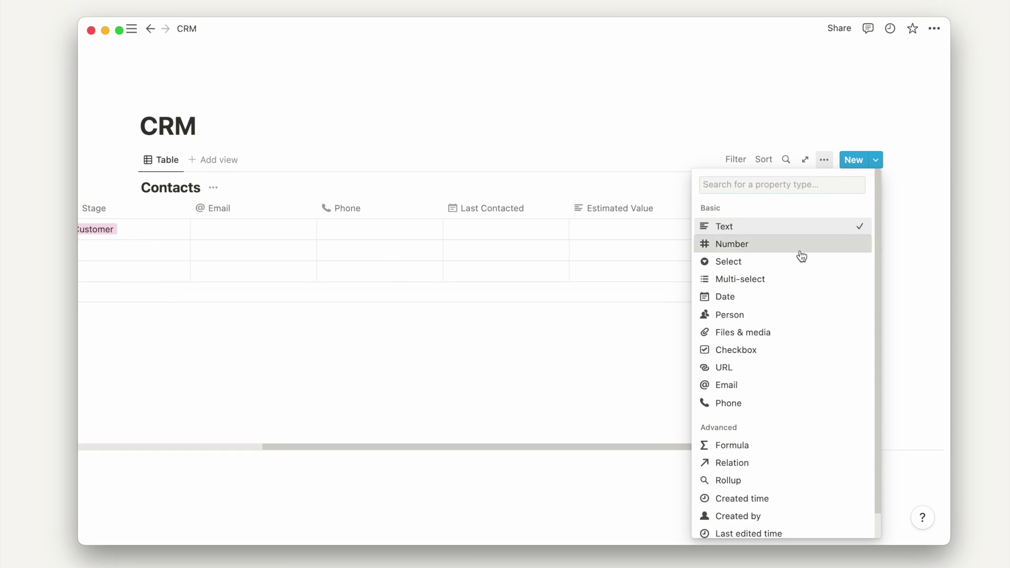
{"action": "left_click", "coordinate": [800, 245]}
{"action": "left_click", "coordinate": [695, 127]}
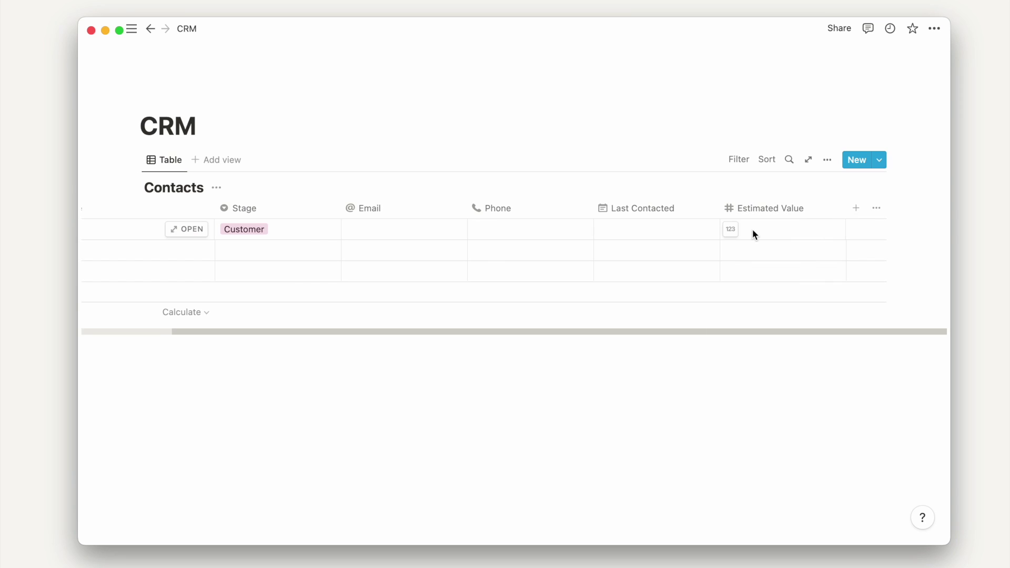
{"action": "left_click", "coordinate": [731, 230]}
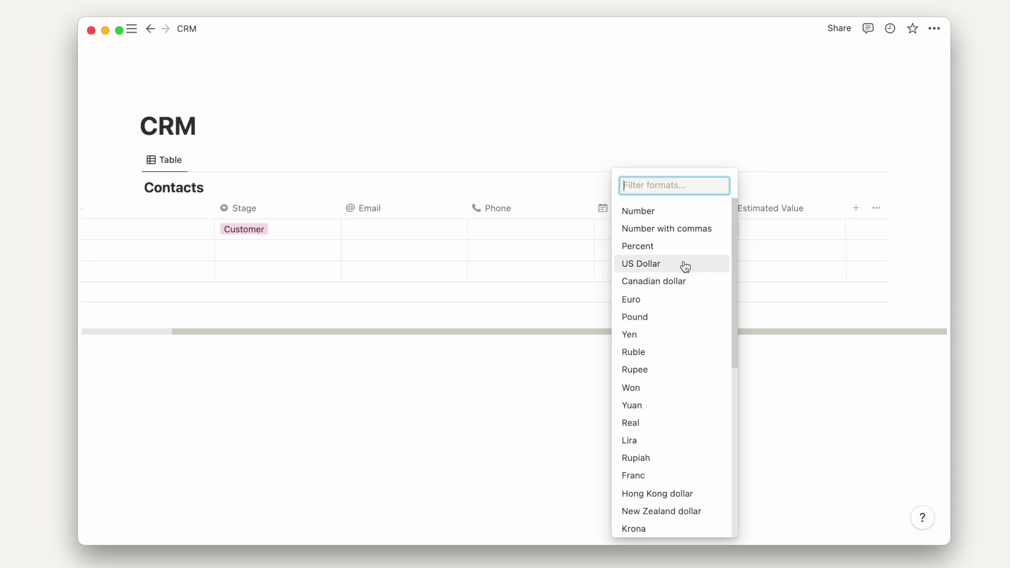
{"action": "scroll", "coordinate": [685, 267], "scroll_direction": "down", "scroll_amount": 10}
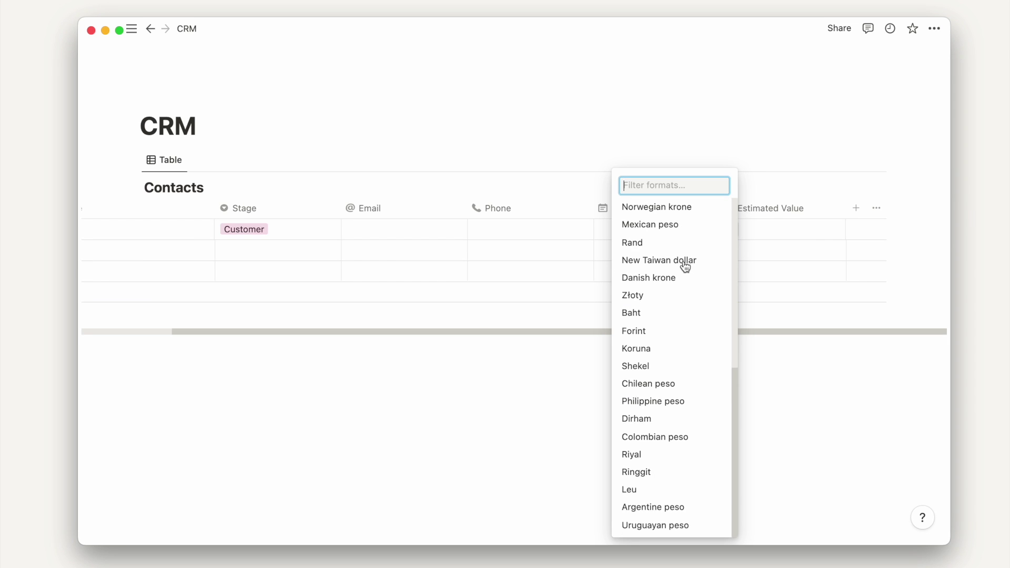
{"action": "scroll", "coordinate": [685, 267], "scroll_direction": "up", "scroll_amount": 10}
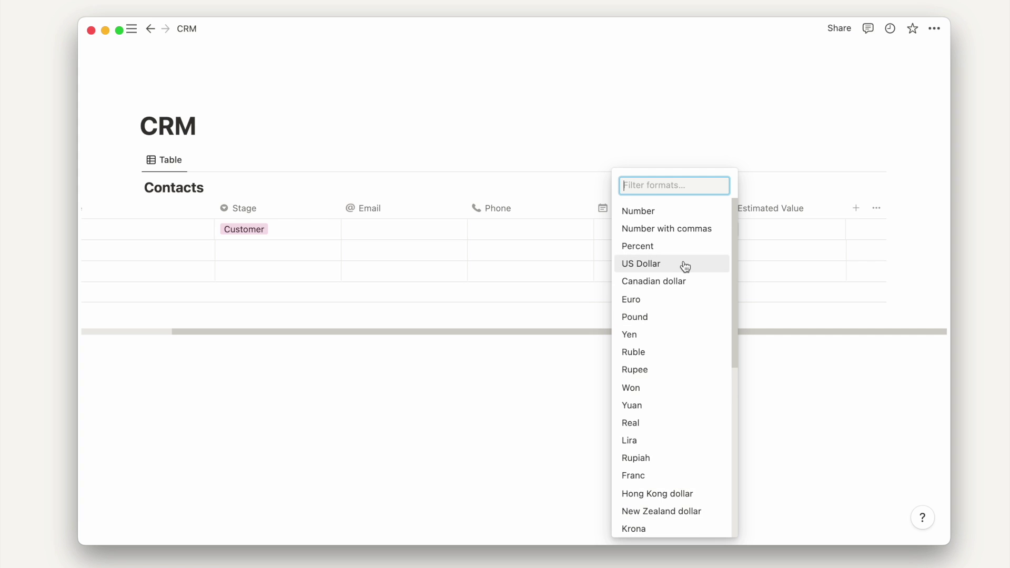
{"action": "left_click", "coordinate": [685, 263]}
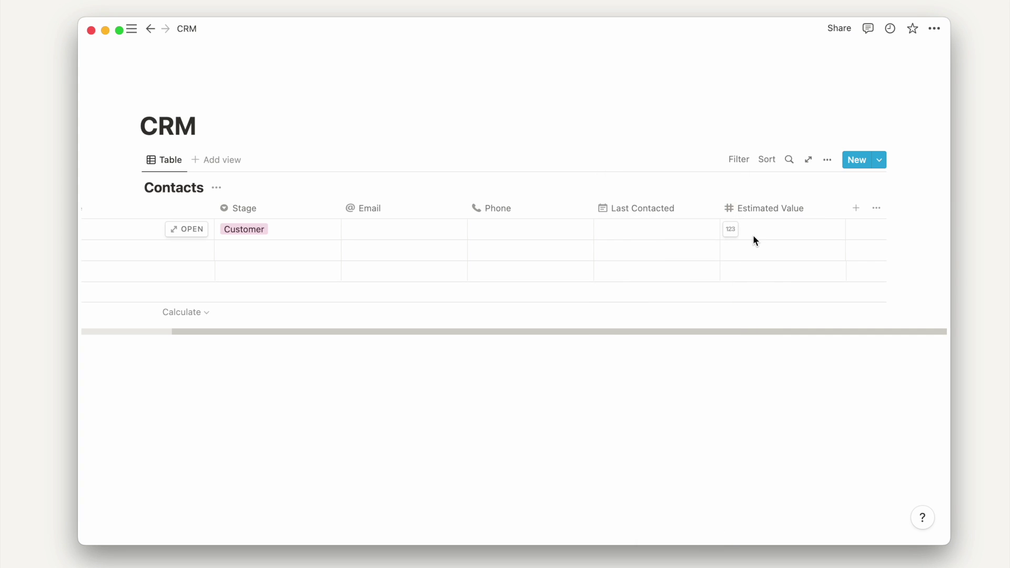
- Add Title and Company text columns, then start an empty line below the table
{"action": "left_click", "coordinate": [858, 209]}
{"action": "type", "text": "Title"}
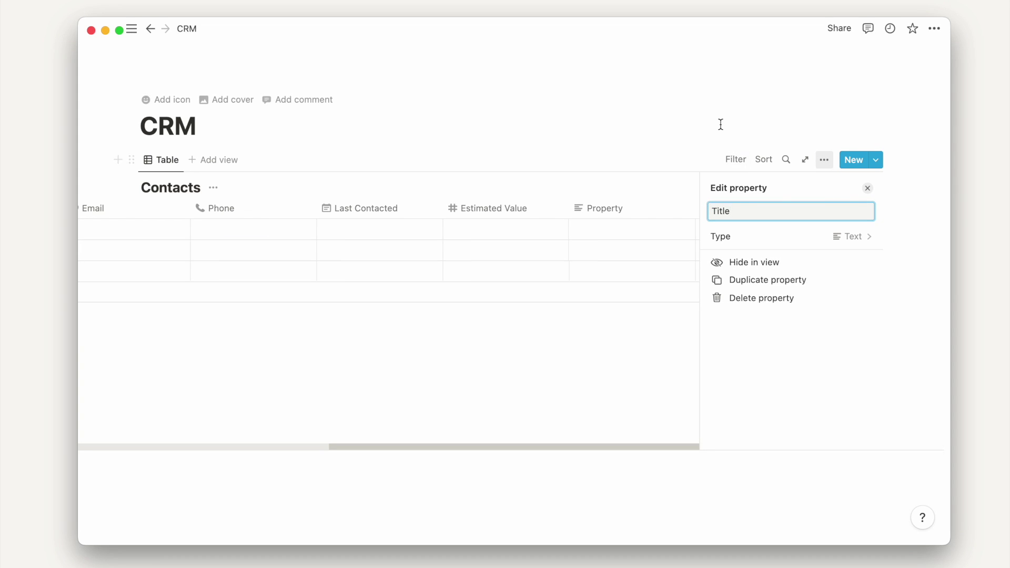
{"action": "left_click", "coordinate": [719, 124]}
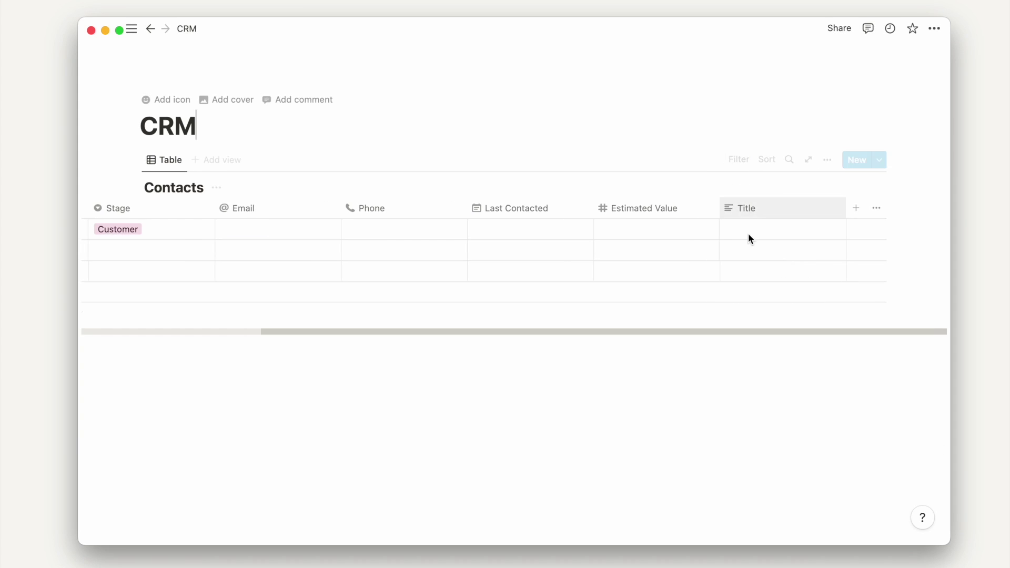
{"action": "left_click", "coordinate": [856, 209]}
{"action": "type", "text": "Company"}
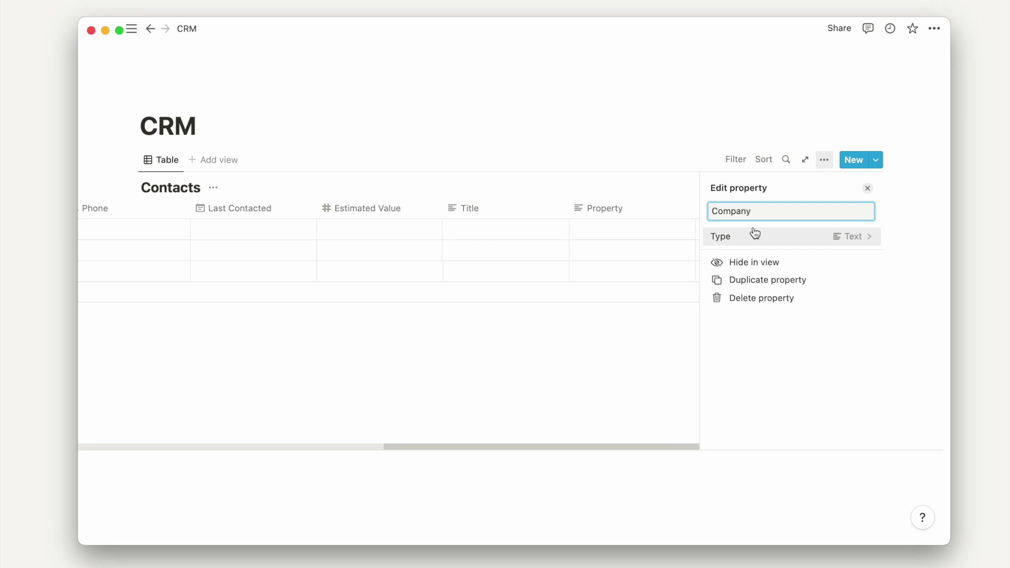
{"action": "left_click", "coordinate": [697, 140]}
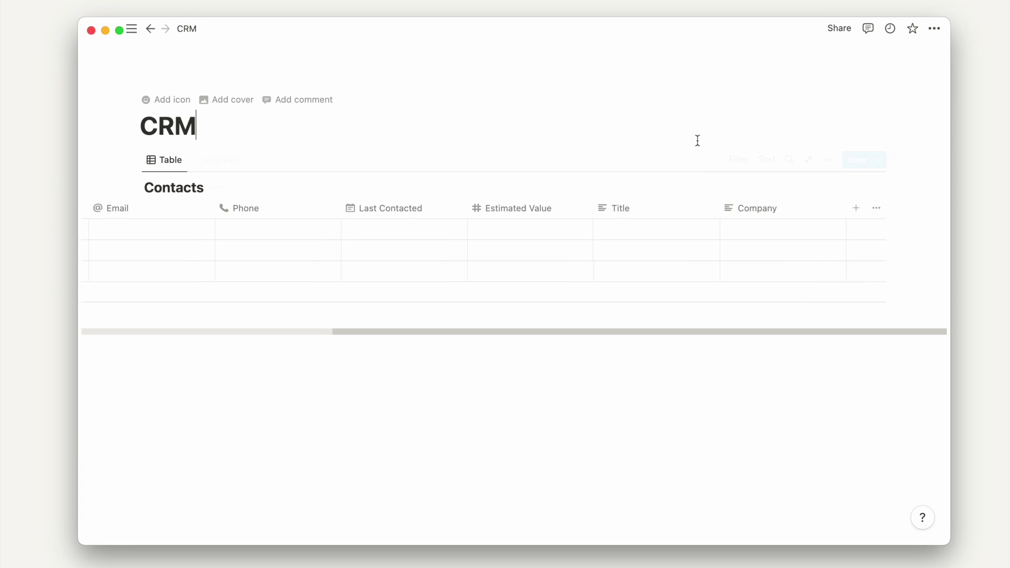
{"action": "left_click", "coordinate": [516, 377]}
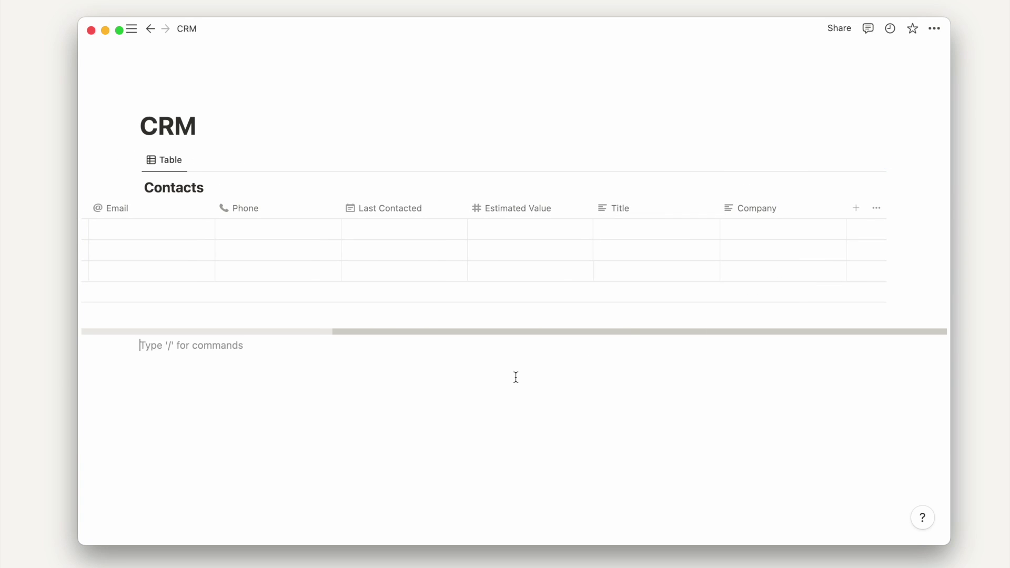
{"action": "key", "text": "Return"}
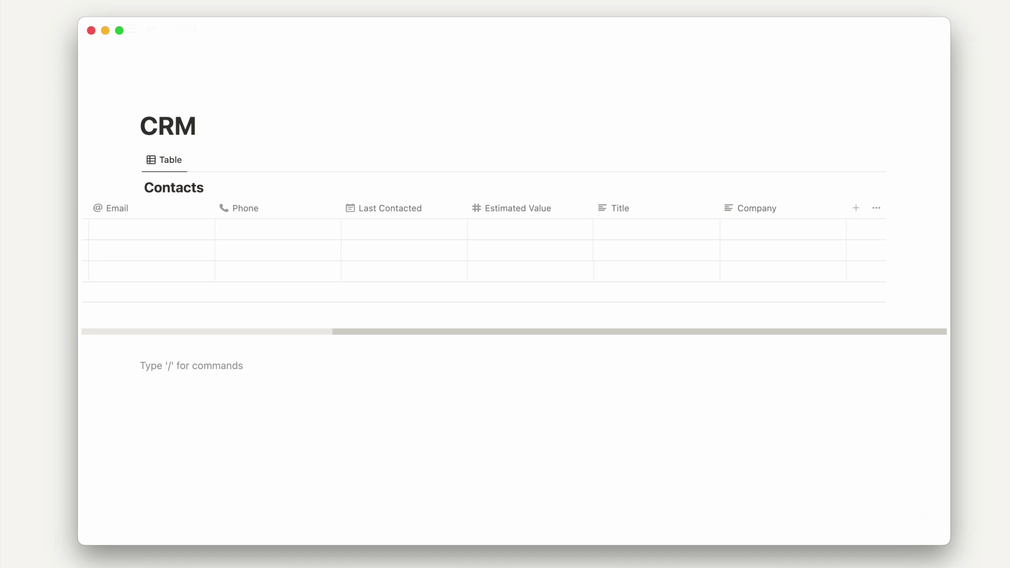
- Insert a second new database table below Contacts and start titling it Companies
{"action": "type", "text": "/table"}
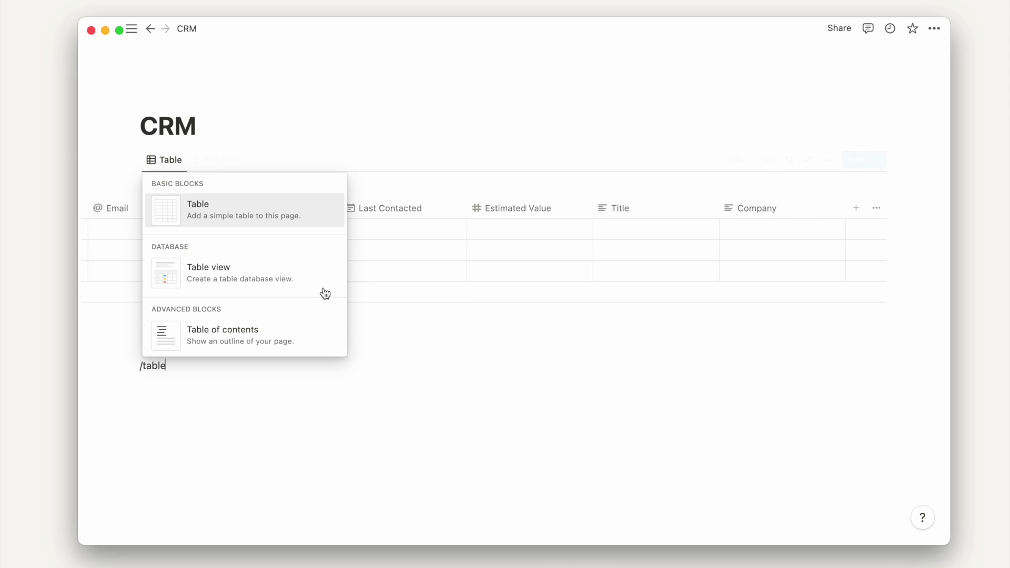
{"action": "left_click", "coordinate": [322, 281]}
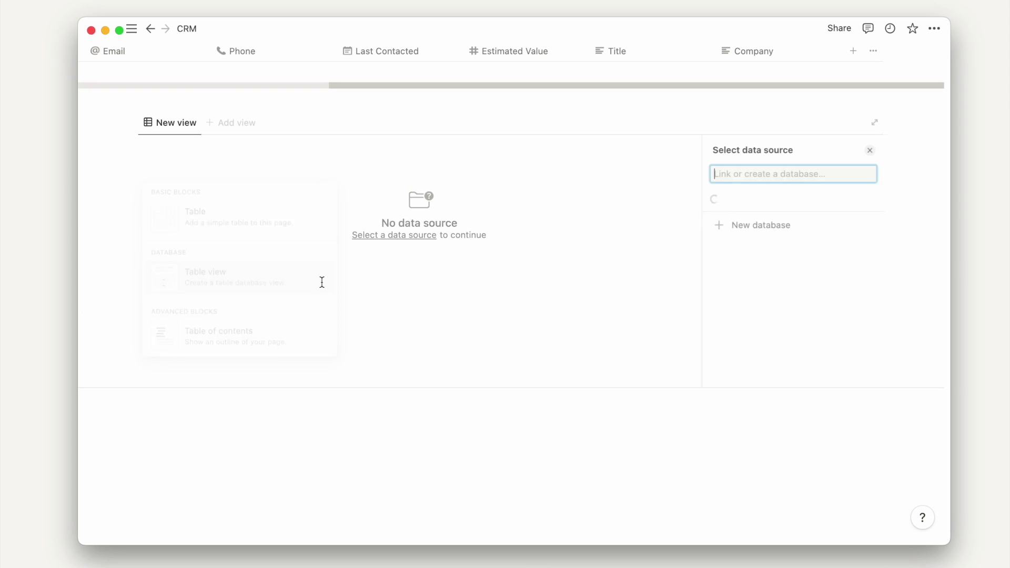
{"action": "left_click", "coordinate": [749, 245]}
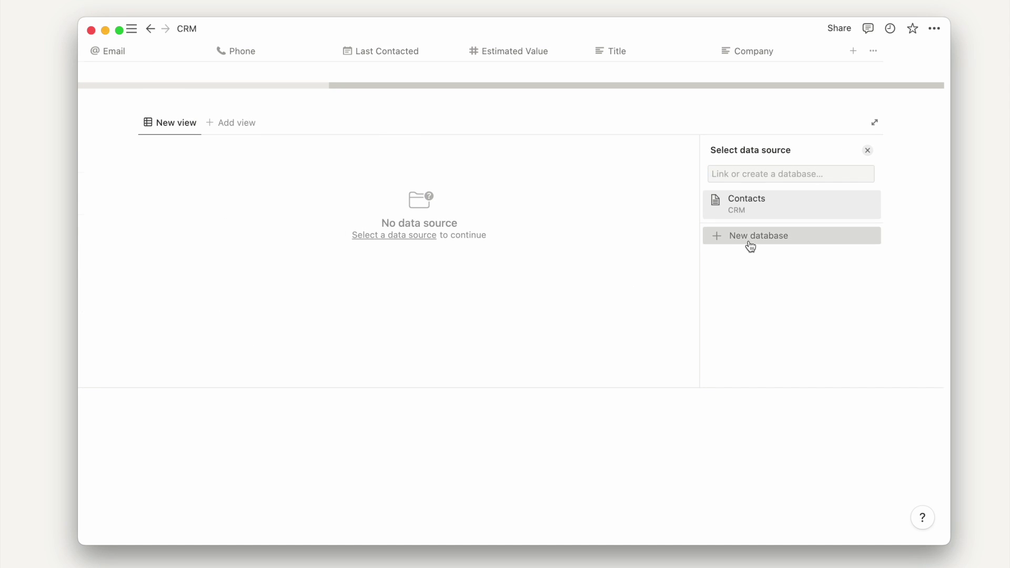
{"action": "type", "text": "Comapnies"}
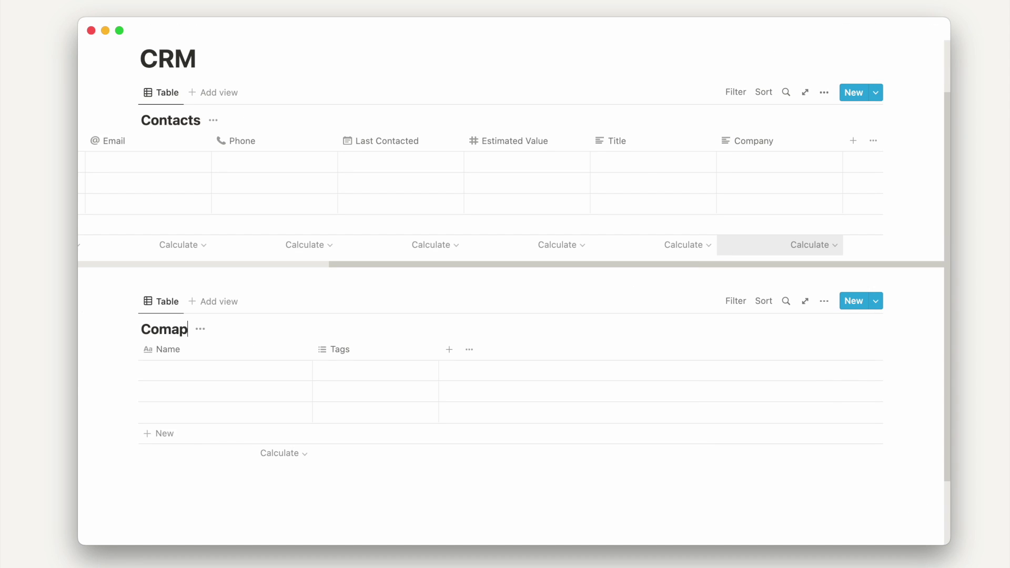
{"action": "key", "text": "BackSpace"}
{"action": "key", "text": "BackSpace"}
{"action": "key", "text": "BackSpace"}
{"action": "key", "text": "BackSpace"}
{"action": "key", "text": "BackSpace"}
{"action": "key", "text": "BackSpace"}
- Finish the Companies title and make the Contacts Company column a Relation to Companies
{"action": "type", "text": "panies"}
{"action": "left_click", "coordinate": [751, 141]}
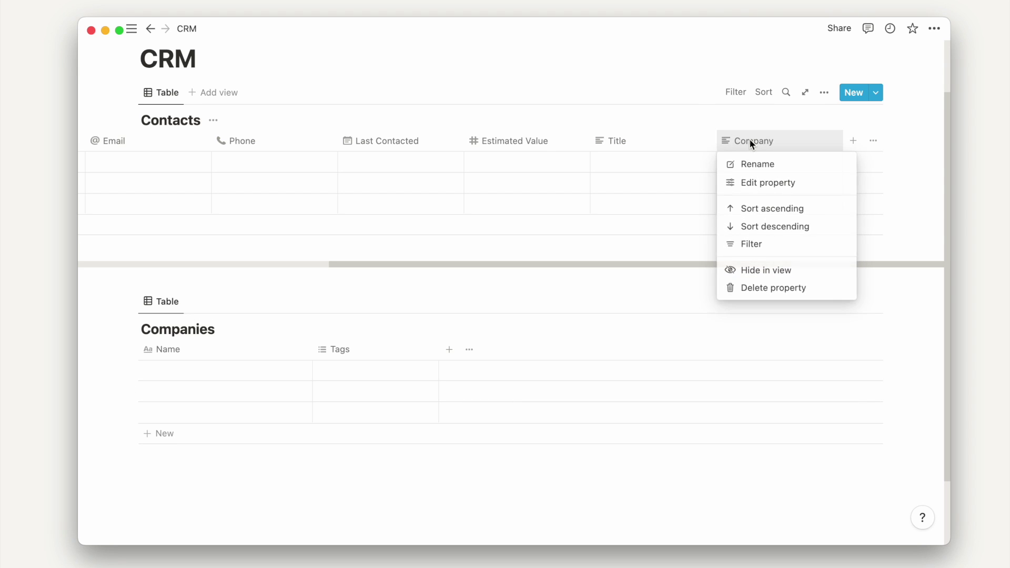
{"action": "left_click", "coordinate": [752, 182]}
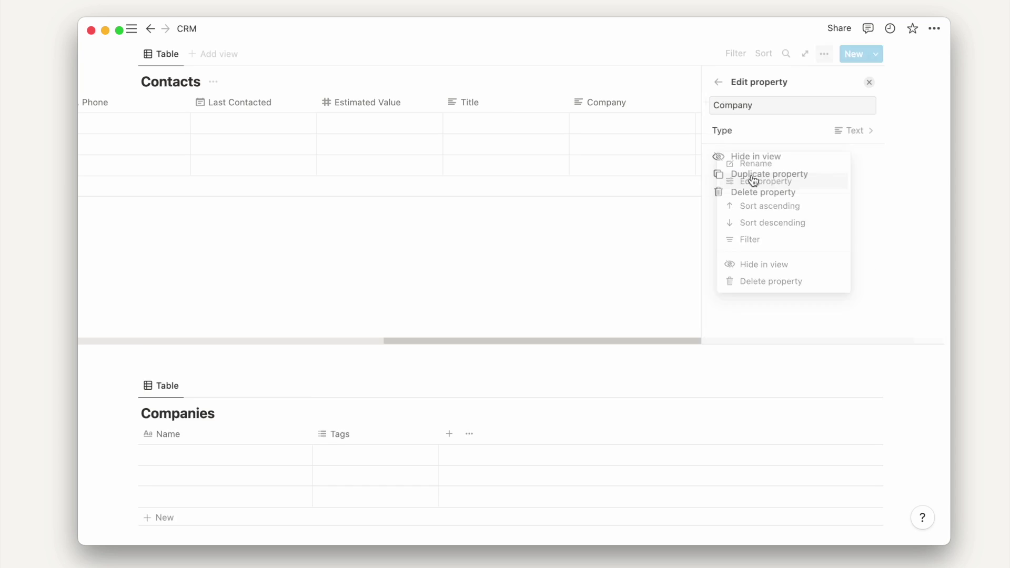
{"action": "left_click", "coordinate": [781, 139]}
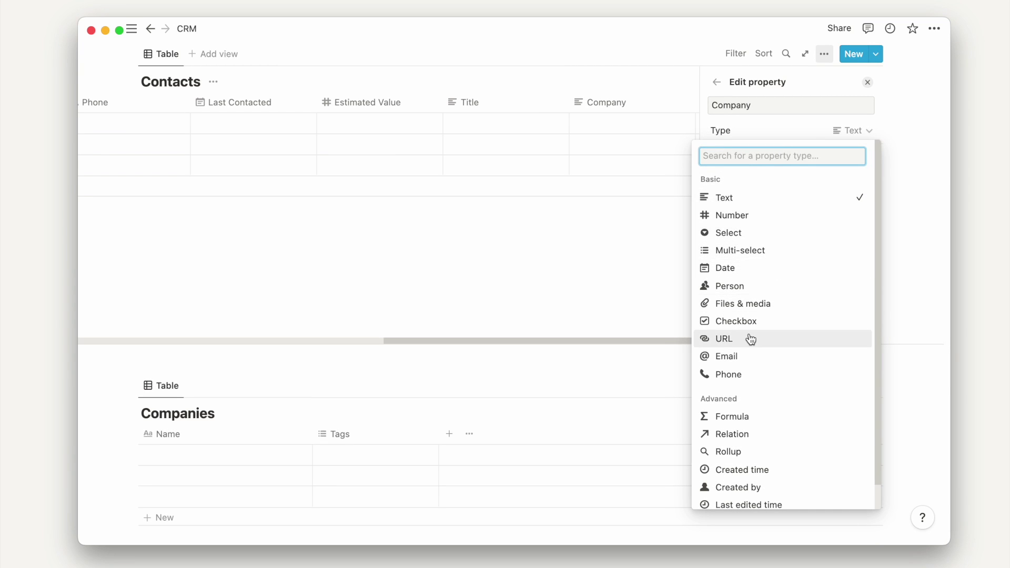
{"action": "left_click", "coordinate": [739, 435]}
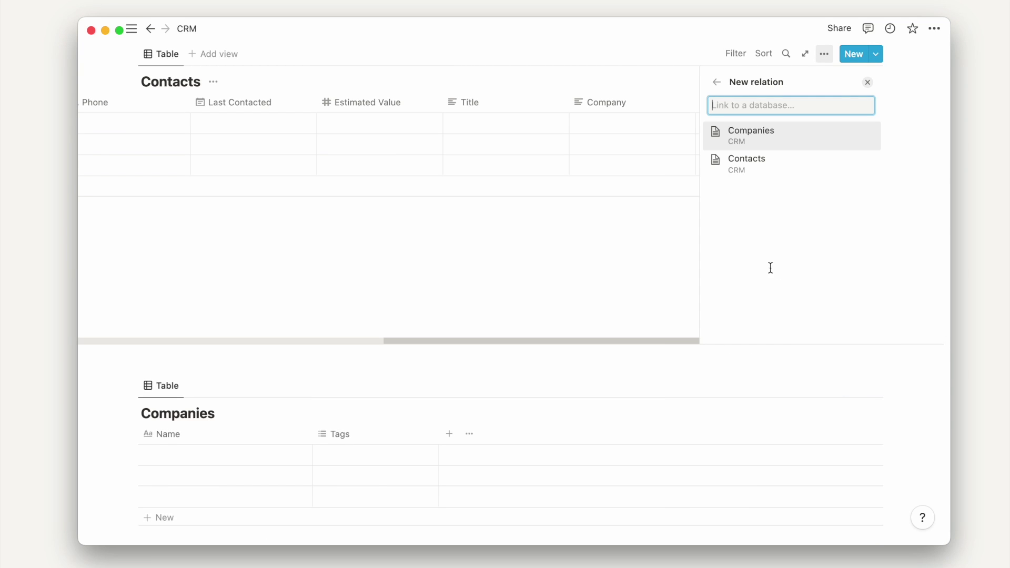
{"action": "left_click", "coordinate": [800, 144]}
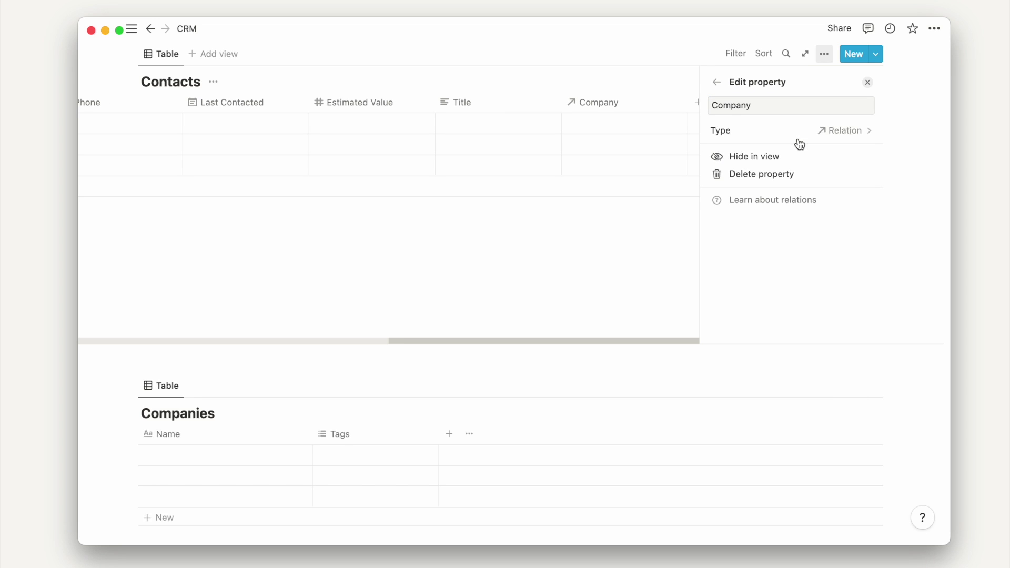
{"action": "left_click", "coordinate": [718, 84]}
{"action": "left_click", "coordinate": [695, 46]}
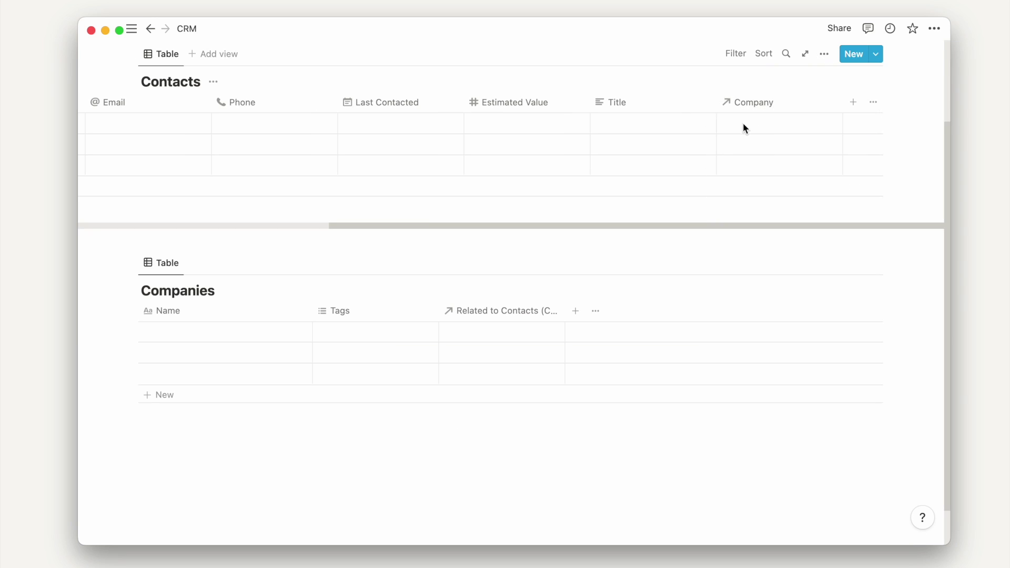
{"action": "left_click", "coordinate": [743, 122]}
{"action": "key", "text": "Escape"}
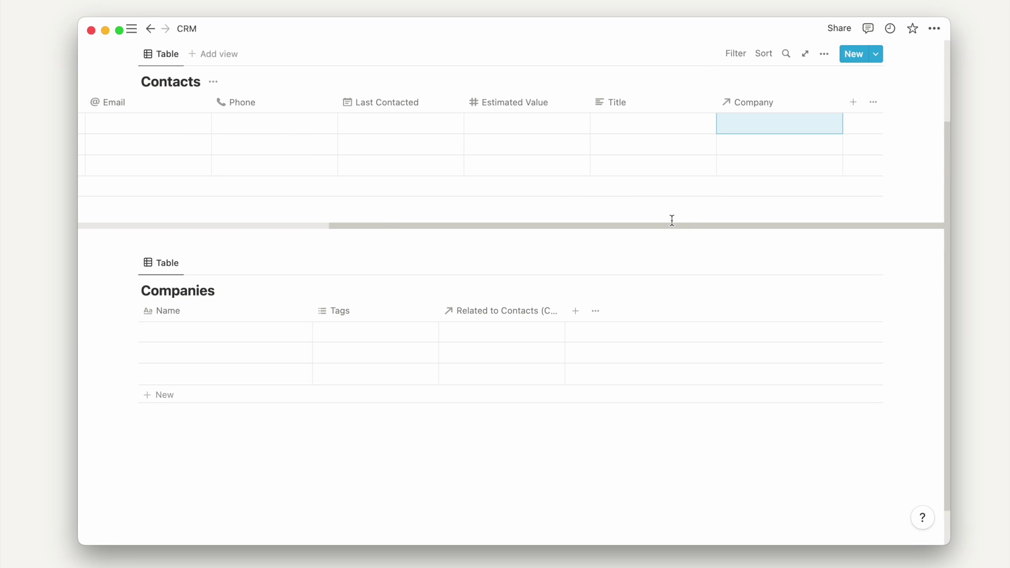
- Rename the back-link relation column in Companies to Contacts
{"action": "left_click", "coordinate": [538, 311]}
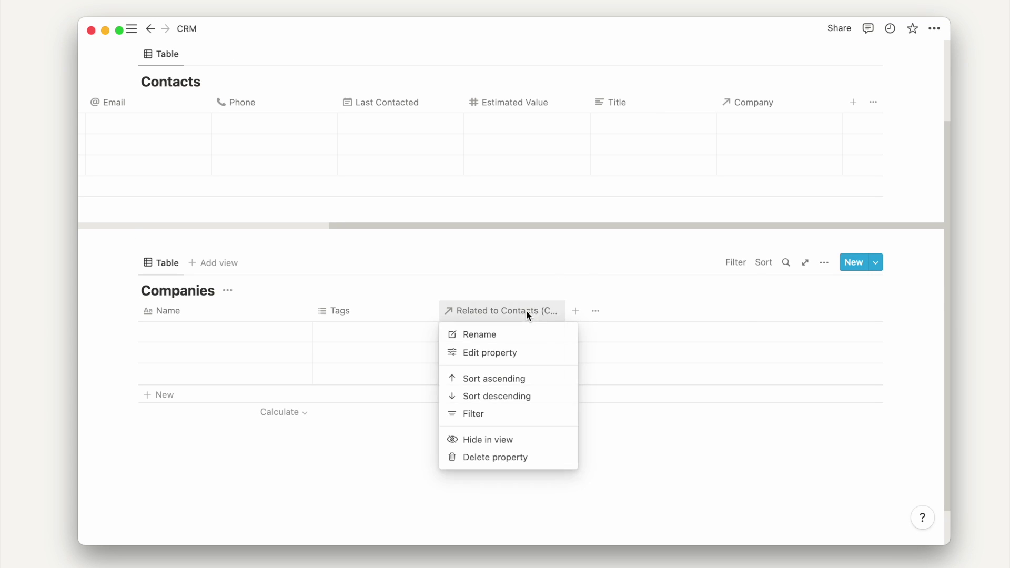
{"action": "left_click", "coordinate": [537, 336]}
{"action": "type", "text": "Cl"}
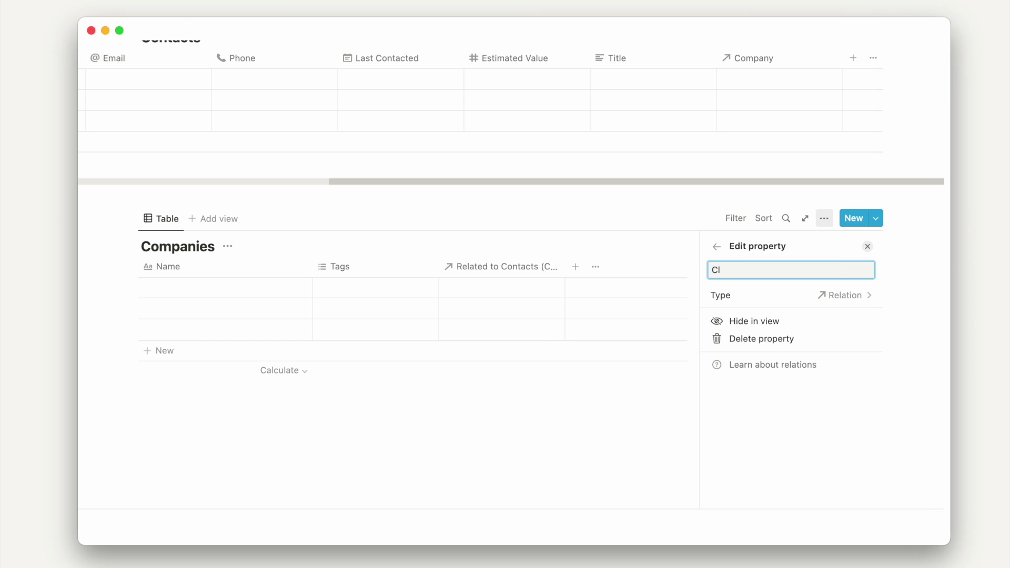
{"action": "left_click", "coordinate": [428, 230]}
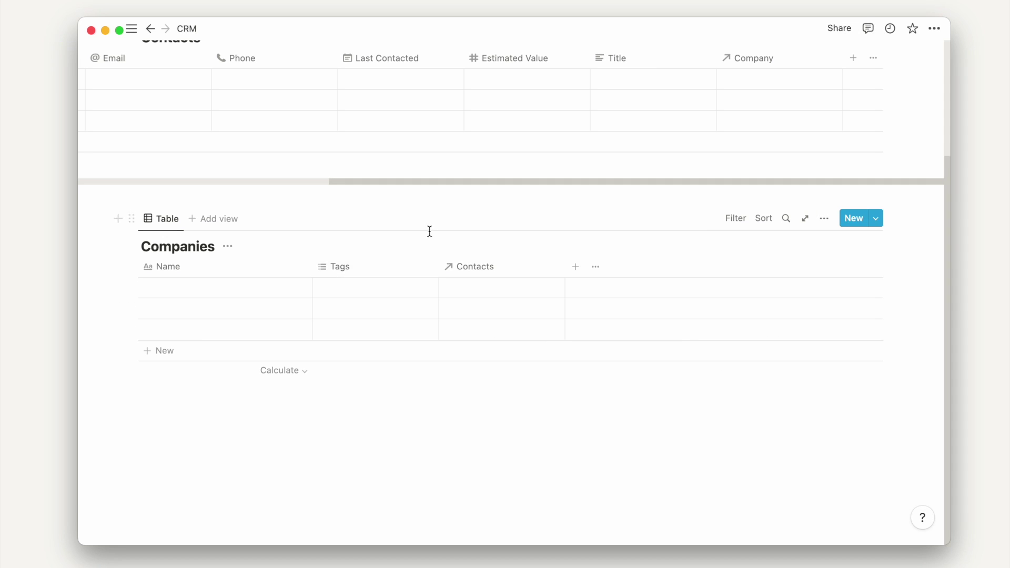
{"action": "left_click", "coordinate": [337, 266]}
- Change the Tags property to Text and rename it Description
{"action": "left_click", "coordinate": [411, 305]}
{"action": "left_click", "coordinate": [733, 297]}
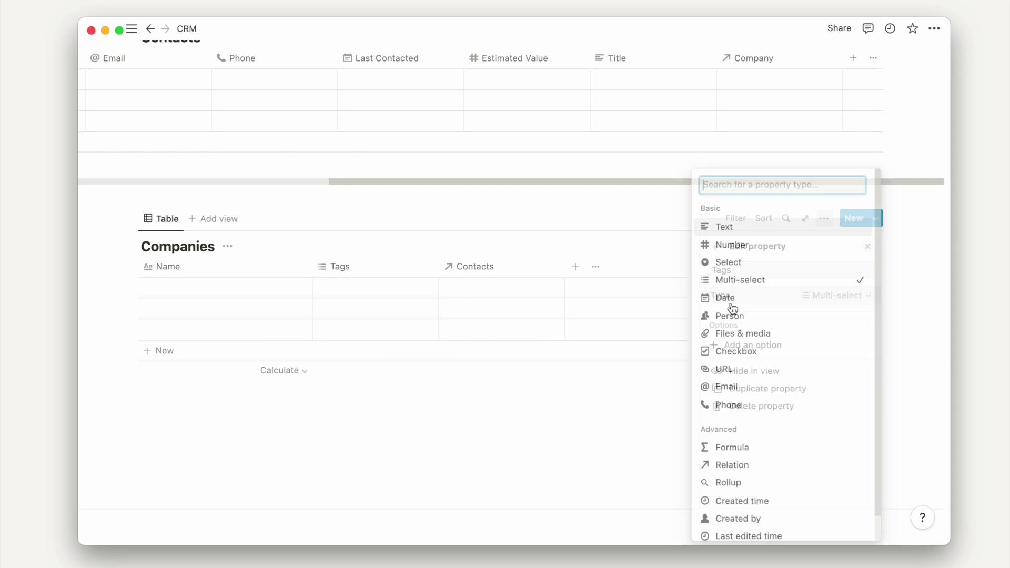
{"action": "left_click", "coordinate": [747, 228]}
{"action": "left_click", "coordinate": [744, 271]}
{"action": "type", "text": "Description"}
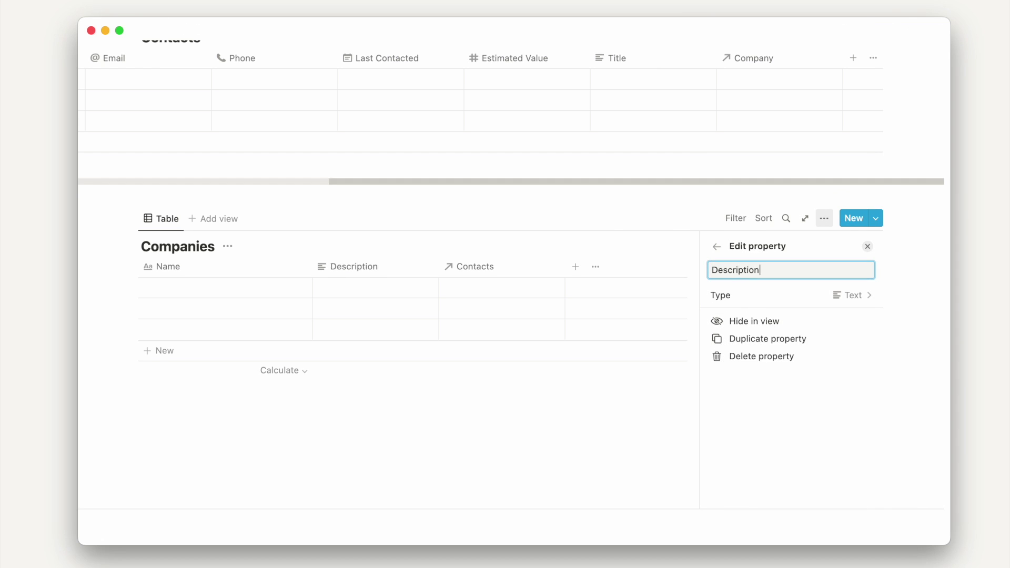
- Add a Select-type Type column and a text Location column to Companies
{"action": "left_click", "coordinate": [576, 267]}
{"action": "type", "text": "Type"}
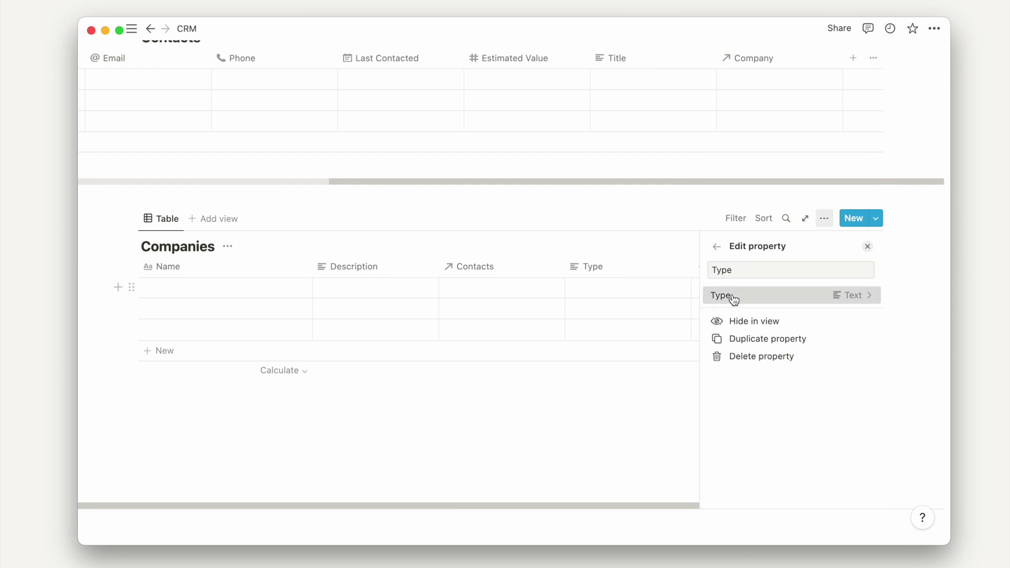
{"action": "left_click", "coordinate": [733, 295]}
{"action": "left_click", "coordinate": [736, 260]}
{"action": "left_click", "coordinate": [670, 258]}
{"action": "left_click", "coordinate": [702, 267]}
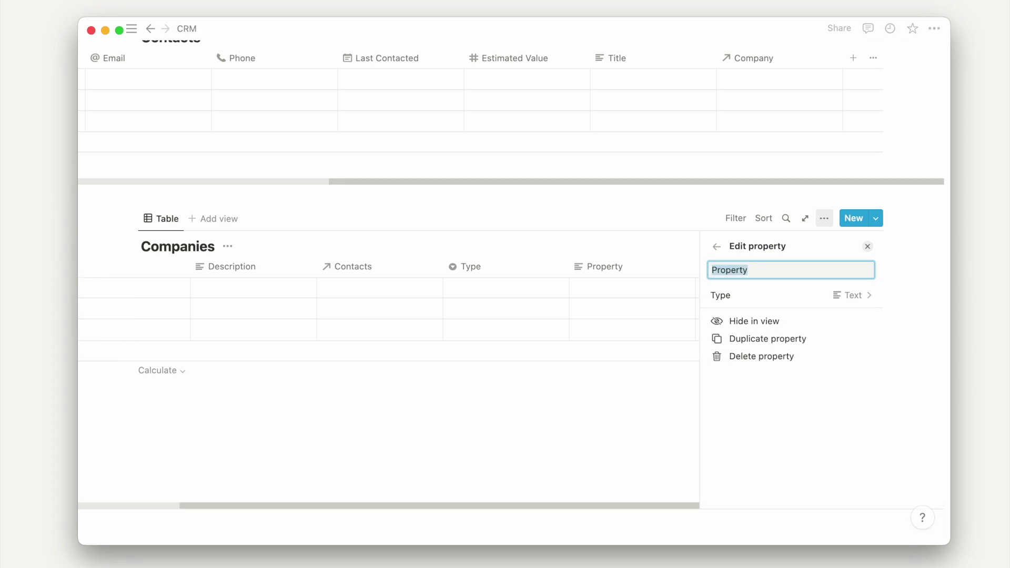
{"action": "type", "text": "Location"}
{"action": "left_click", "coordinate": [664, 212]}
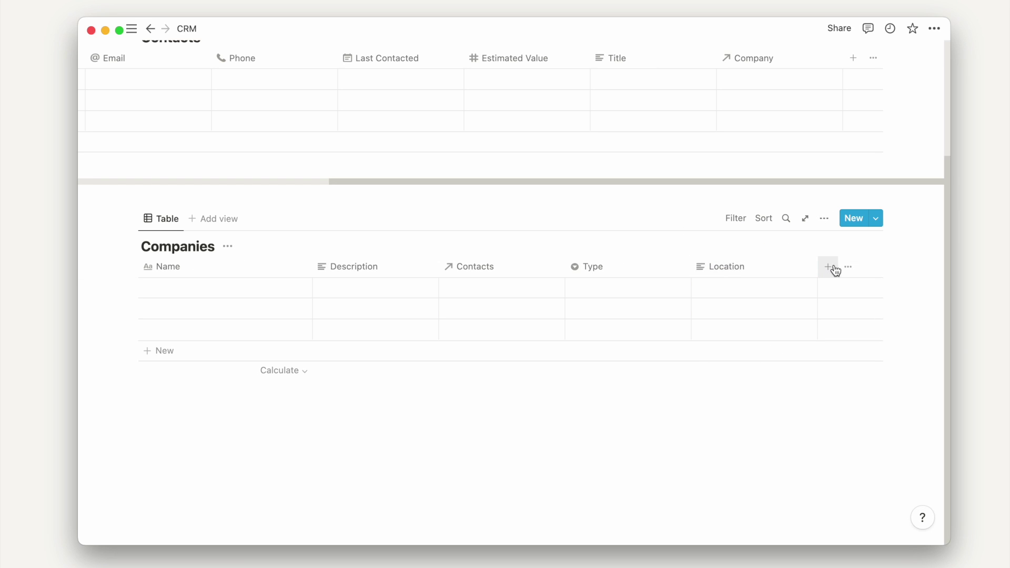
- Add a URL-type Website column to Companies
{"action": "left_click", "coordinate": [829, 266]}
{"action": "type", "text": "Website"}
{"action": "left_click", "coordinate": [839, 295]}
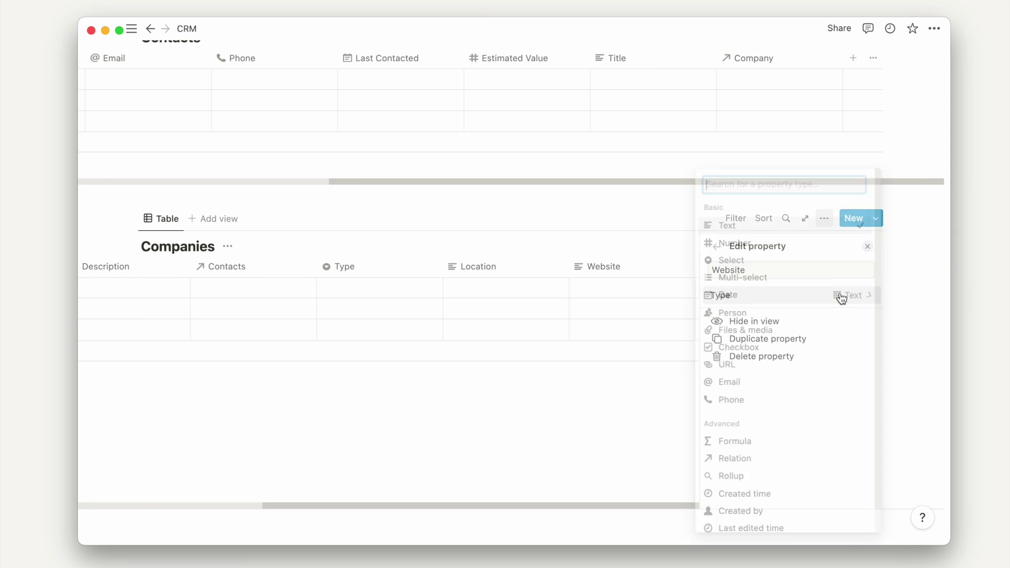
{"action": "left_click", "coordinate": [739, 367]}
{"action": "left_click", "coordinate": [634, 217]}
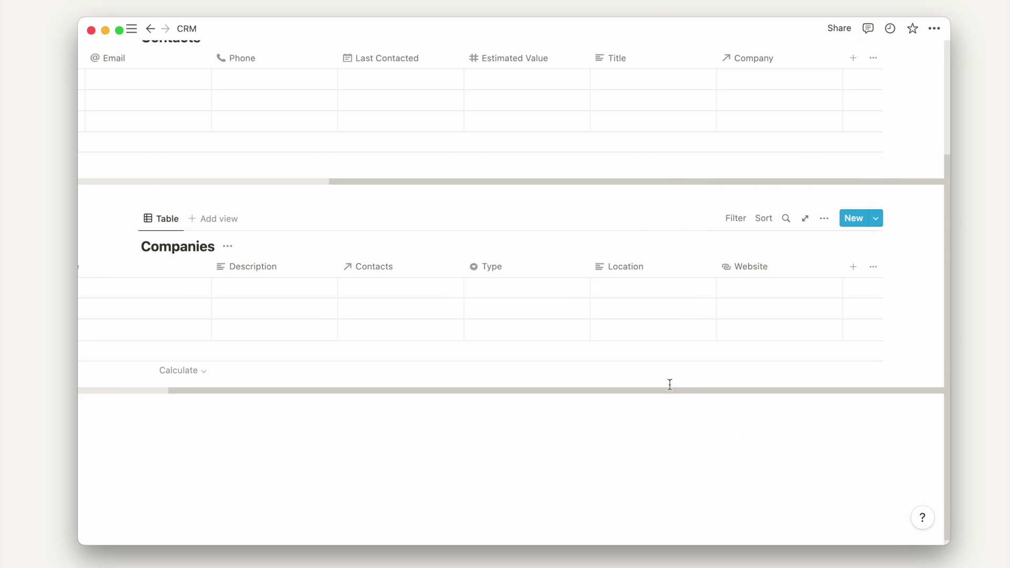
{"action": "scroll", "coordinate": [514, 386], "scroll_direction": "left", "scroll_amount": 4}
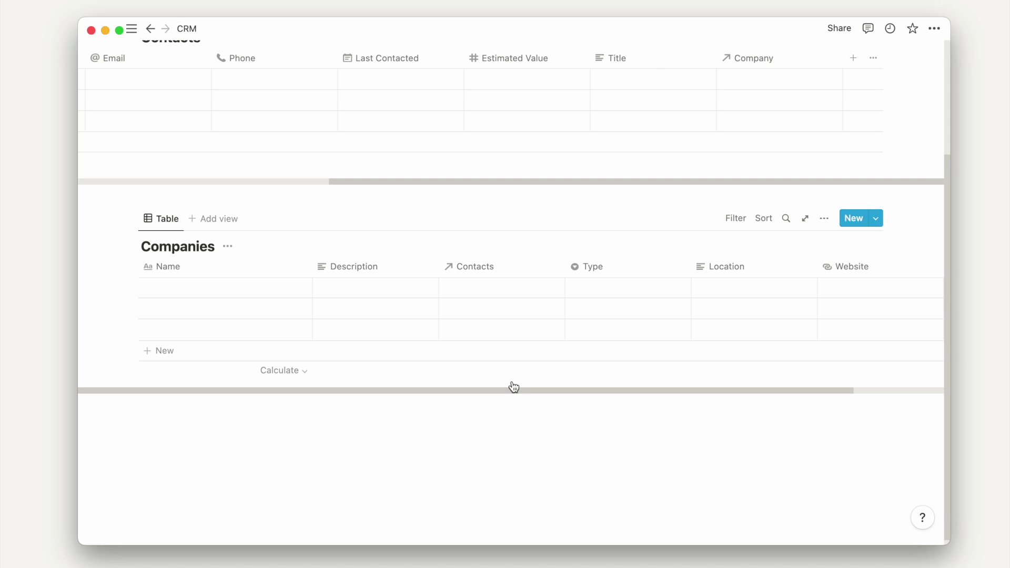
- Name the contact rows Contact 1, Contact 2 and Contact 3, setting the third's stage to Lead
{"action": "scroll", "coordinate": [416, 206], "scroll_direction": "up", "scroll_amount": 3}
{"action": "scroll", "coordinate": [417, 206], "scroll_direction": "left", "scroll_amount": 5}
{"action": "left_click", "coordinate": [225, 150]}
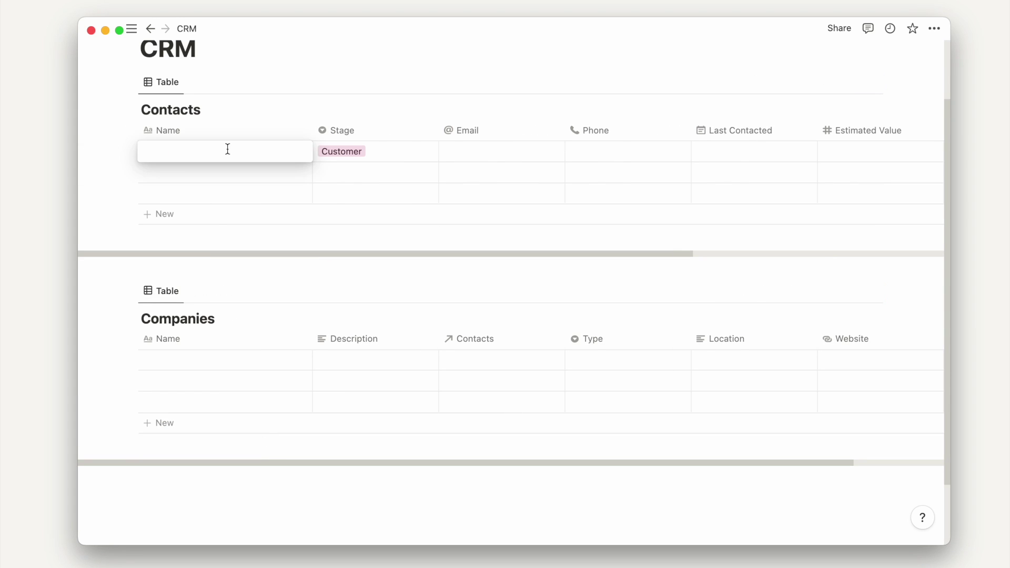
{"action": "type", "text": "Contact 1"}
{"action": "key", "text": "Return"}
{"action": "type", "text": "Contact 2"}
{"action": "key", "text": "Return"}
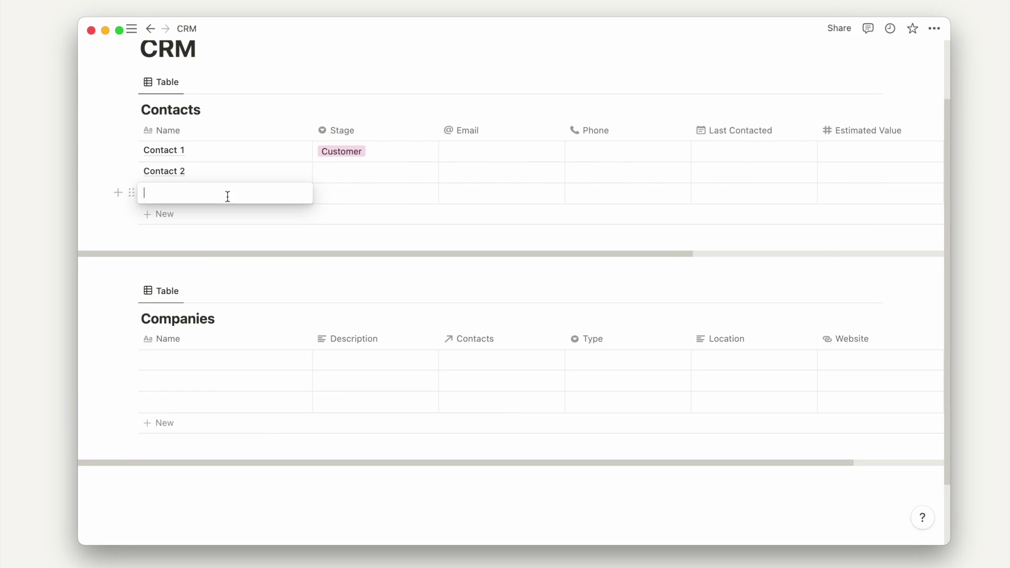
{"action": "type", "text": "Contact 3"}
{"action": "key", "text": "Escape"}
{"action": "left_click", "coordinate": [370, 198]}
- Enter a sample email for the first contact and copy it down to the other rows
{"action": "left_click", "coordinate": [387, 232]}
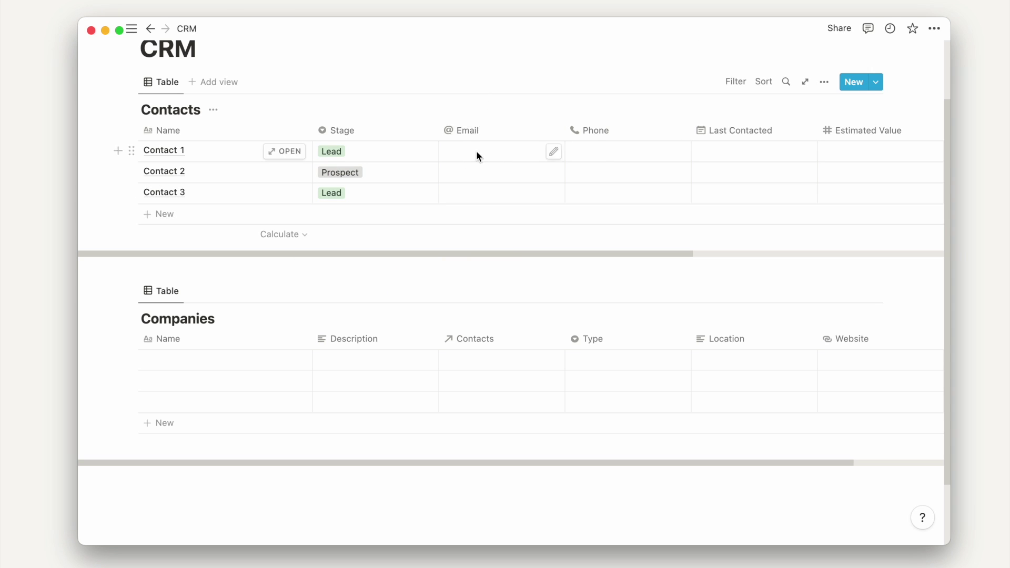
{"action": "left_click", "coordinate": [476, 151]}
{"action": "key", "text": "Escape"}
{"action": "left_click_drag", "start_coordinate": [478, 172], "coordinate": [478, 192]}
{"action": "key", "text": "ctrl+v"}
- Name the Companies rows Company 1, Company 2 and Company 3
{"action": "left_click", "coordinate": [225, 338]}
{"action": "type", "text": "Company 1"}
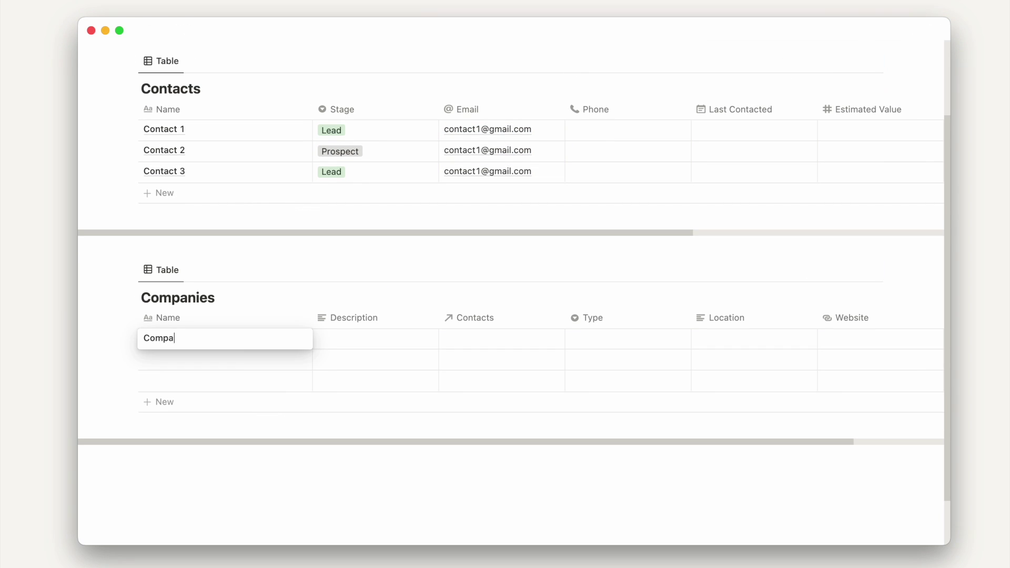
{"action": "key", "text": "Return"}
{"action": "type", "text": "Company 2"}
{"action": "key", "text": "Return"}
{"action": "type", "text": "Company 3"}
{"action": "scroll", "coordinate": [360, 277], "scroll_direction": "up", "scroll_amount": 3}
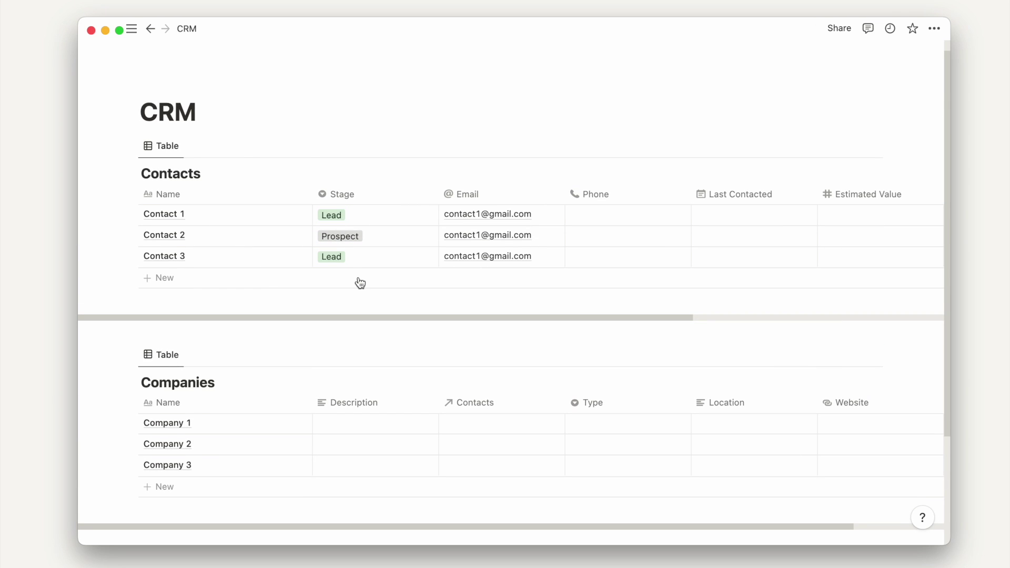
{"action": "scroll", "coordinate": [425, 254], "scroll_direction": "right", "scroll_amount": 5}
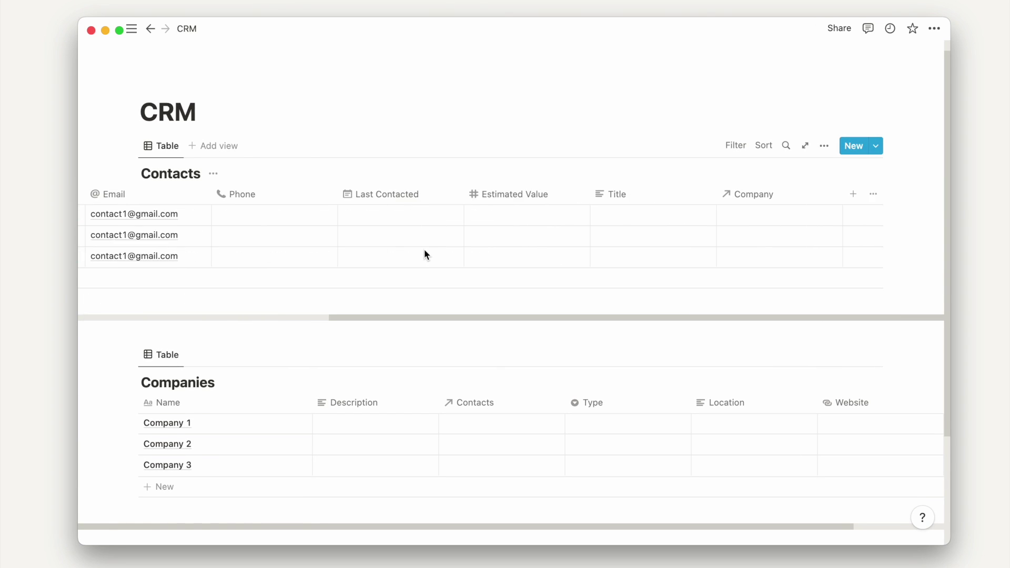
- Link Contact 1 to Company 1, Contact 2 to Company 2, and Contact 3 to Company 3
{"action": "left_click", "coordinate": [788, 217]}
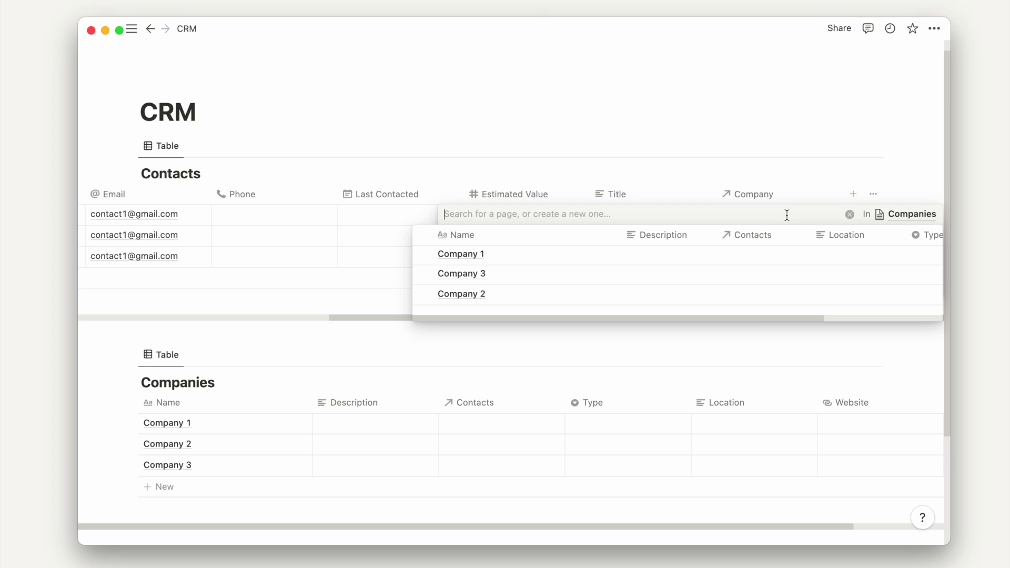
{"action": "left_click", "coordinate": [564, 253]}
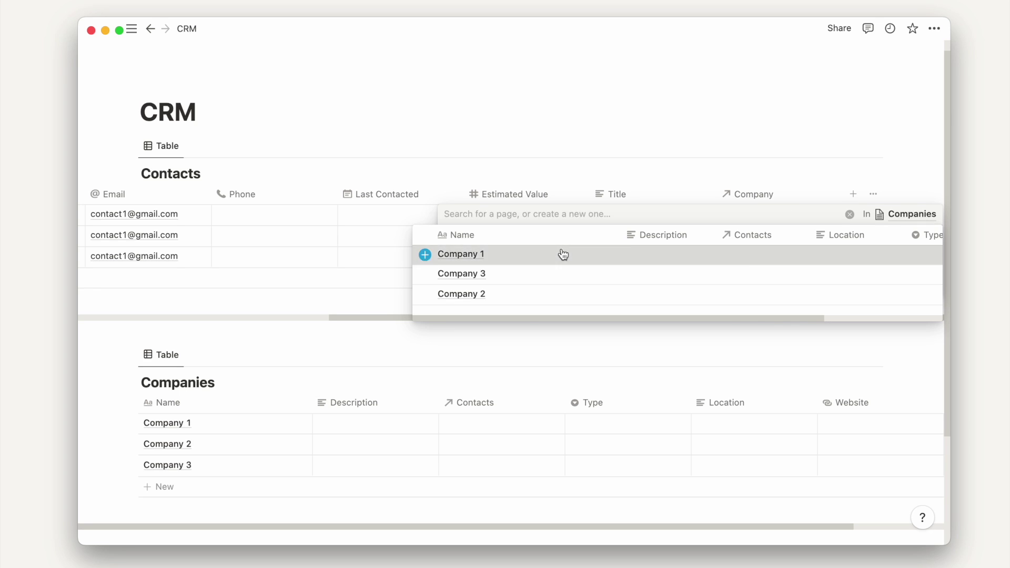
{"action": "left_click", "coordinate": [680, 161]}
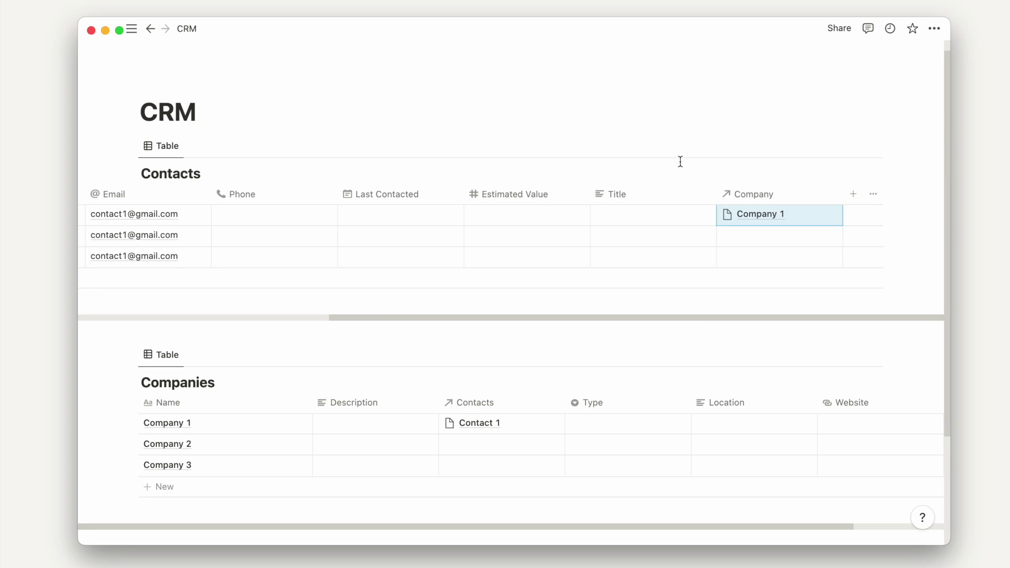
{"action": "left_click", "coordinate": [801, 228]}
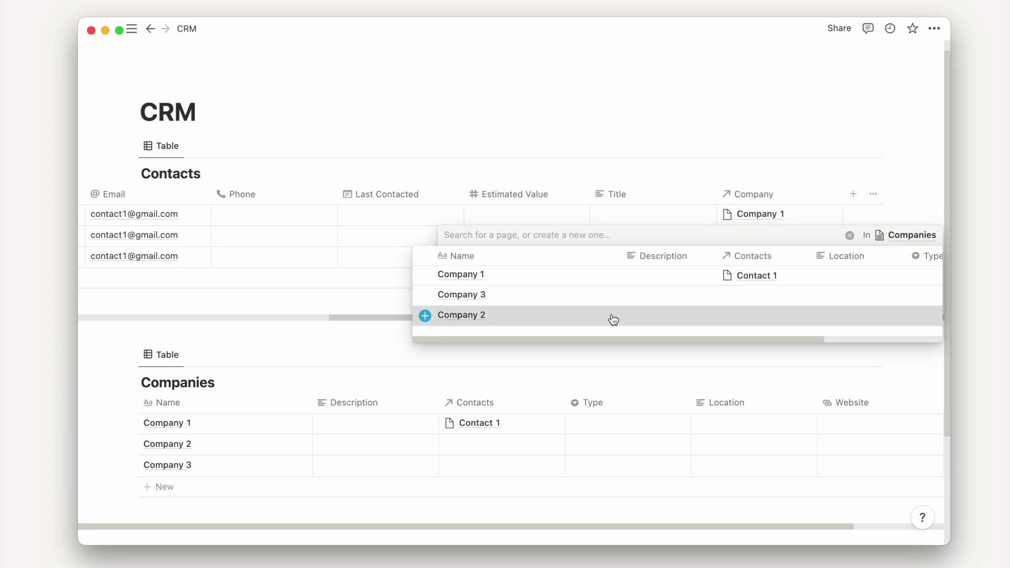
{"action": "left_click", "coordinate": [611, 315]}
{"action": "left_click", "coordinate": [798, 163]}
{"action": "left_click", "coordinate": [778, 256]}
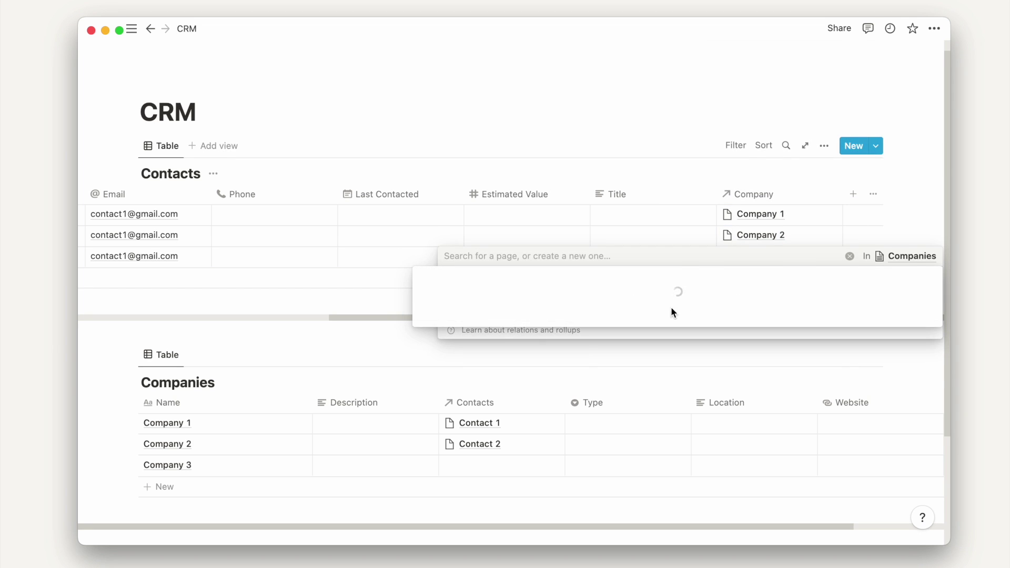
{"action": "left_click", "coordinate": [650, 316]}
{"action": "left_click", "coordinate": [743, 151]}
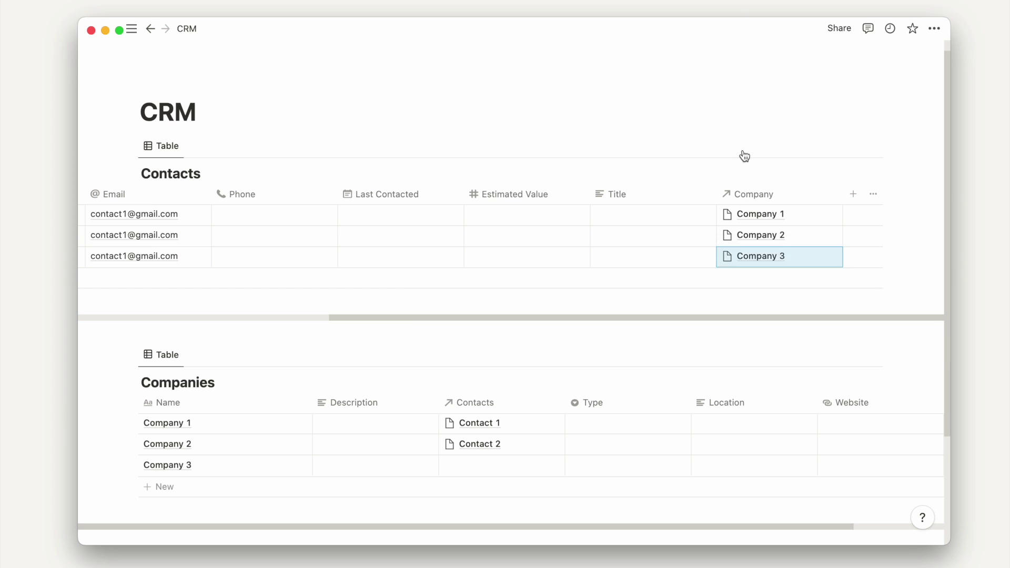
{"action": "left_click", "coordinate": [742, 147]}
{"action": "left_click", "coordinate": [763, 126]}
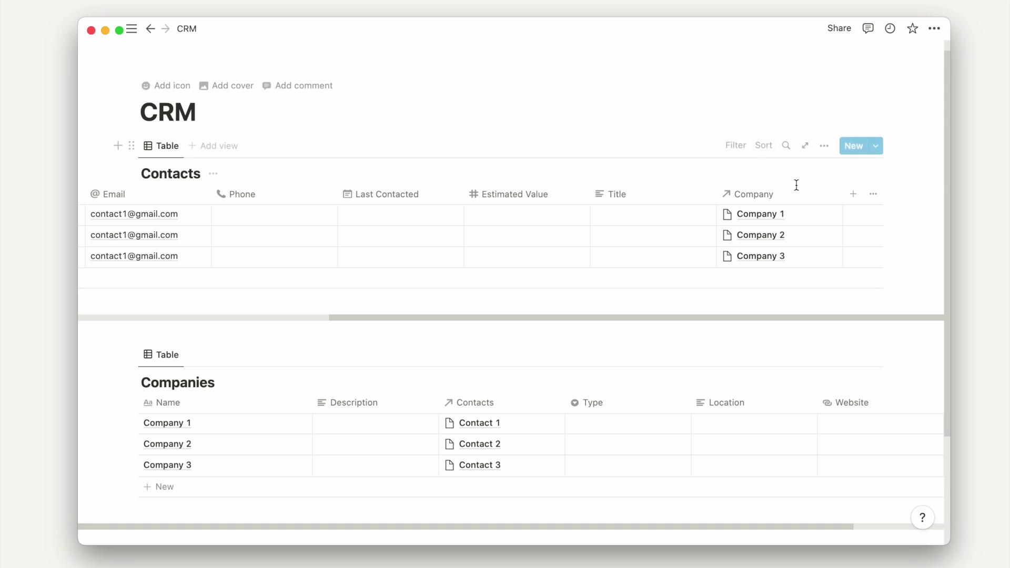
- Relink Contact 2 from Company 2 to Company 1
{"action": "left_click", "coordinate": [797, 235]}
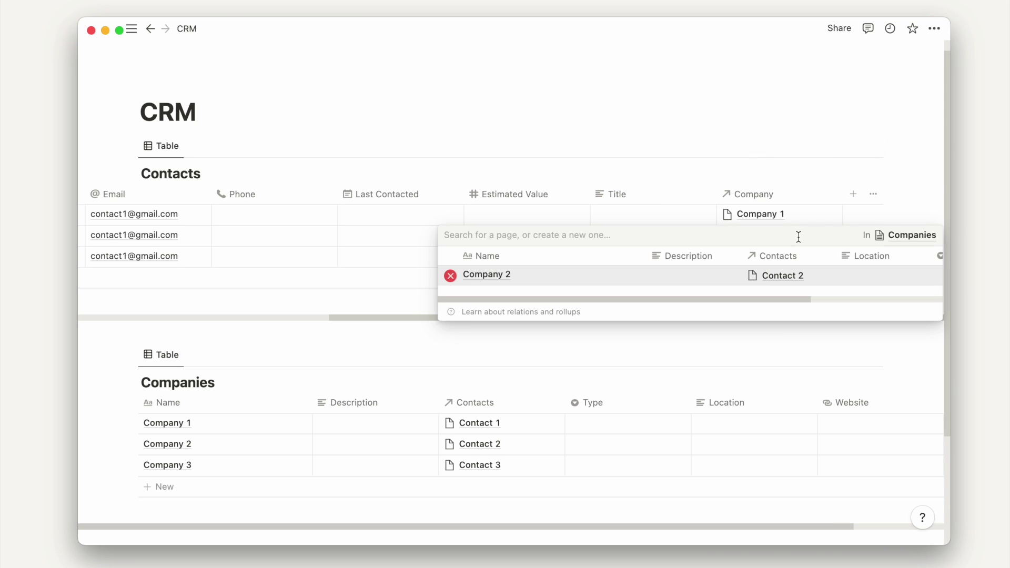
{"action": "left_click", "coordinate": [451, 276]}
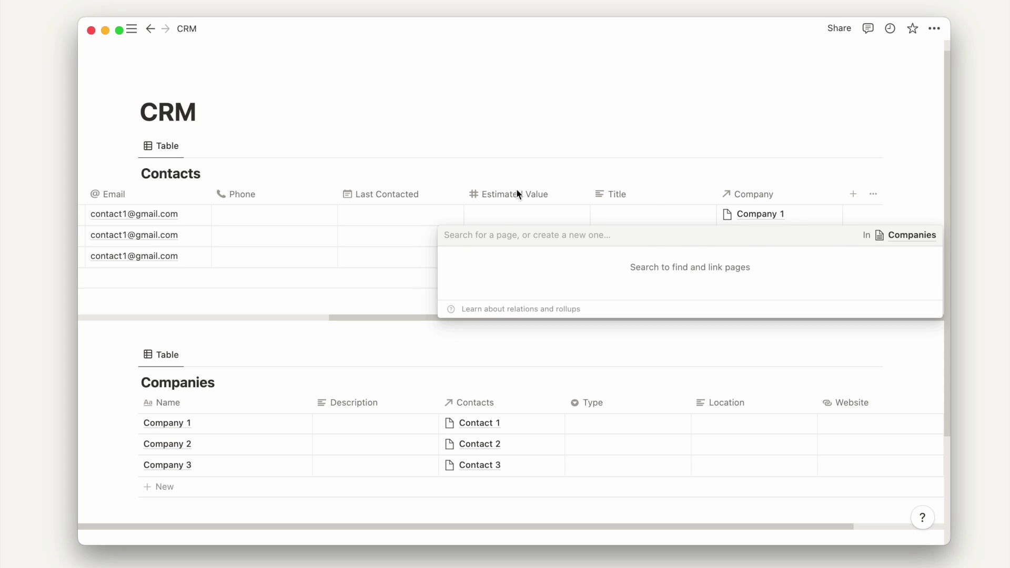
{"action": "key", "text": "Escape"}
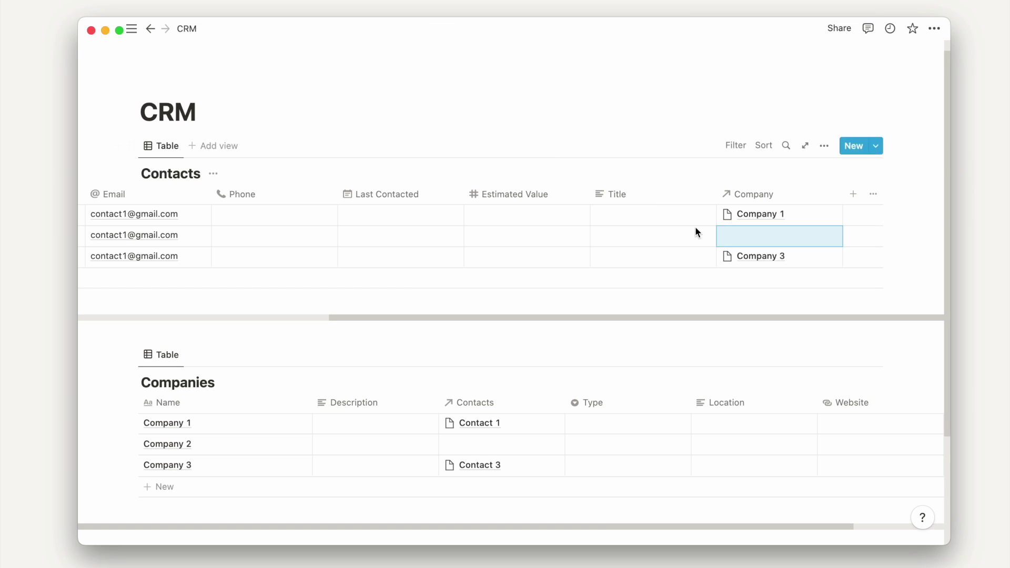
{"action": "left_click", "coordinate": [726, 234]}
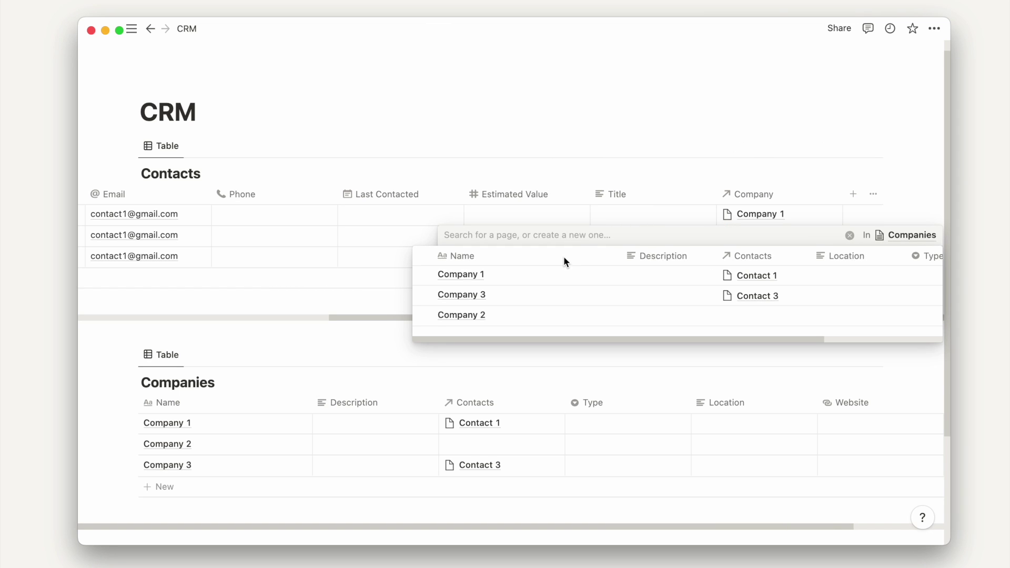
{"action": "left_click", "coordinate": [525, 275]}
{"action": "left_click", "coordinate": [588, 156]}
- Turn the Contacts database into a page
{"action": "scroll", "coordinate": [214, 174], "scroll_direction": "left", "scroll_amount": 10}
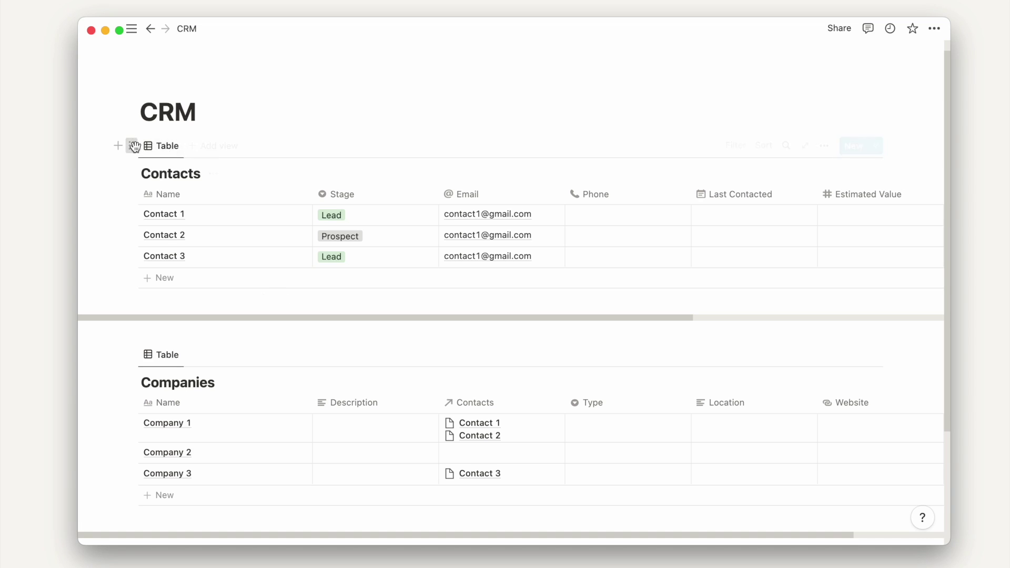
{"action": "left_click", "coordinate": [131, 145]}
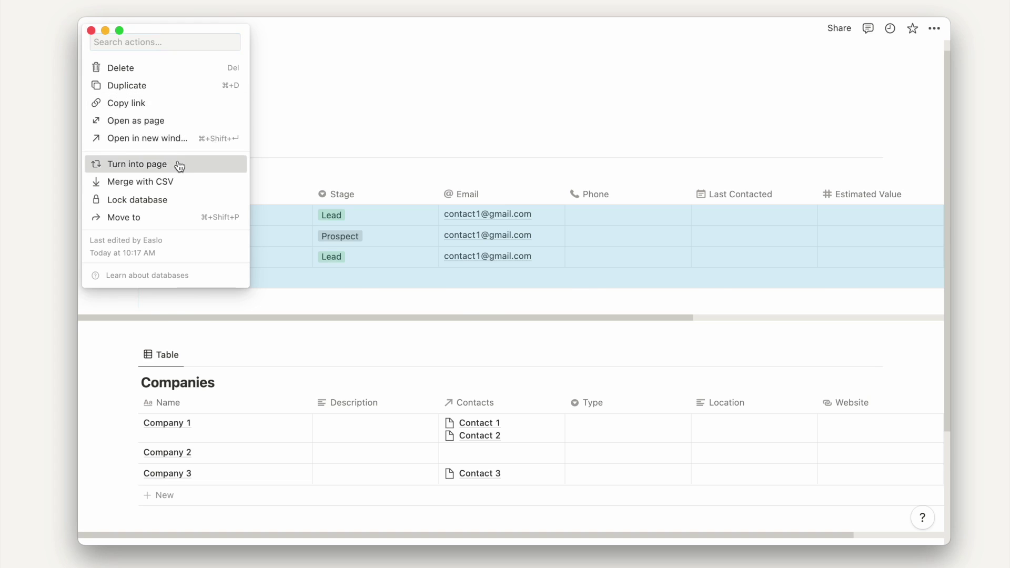
{"action": "left_click", "coordinate": [176, 164]}
- Turn the Companies table into a page link and remove the blank line above it
{"action": "left_click", "coordinate": [135, 200]}
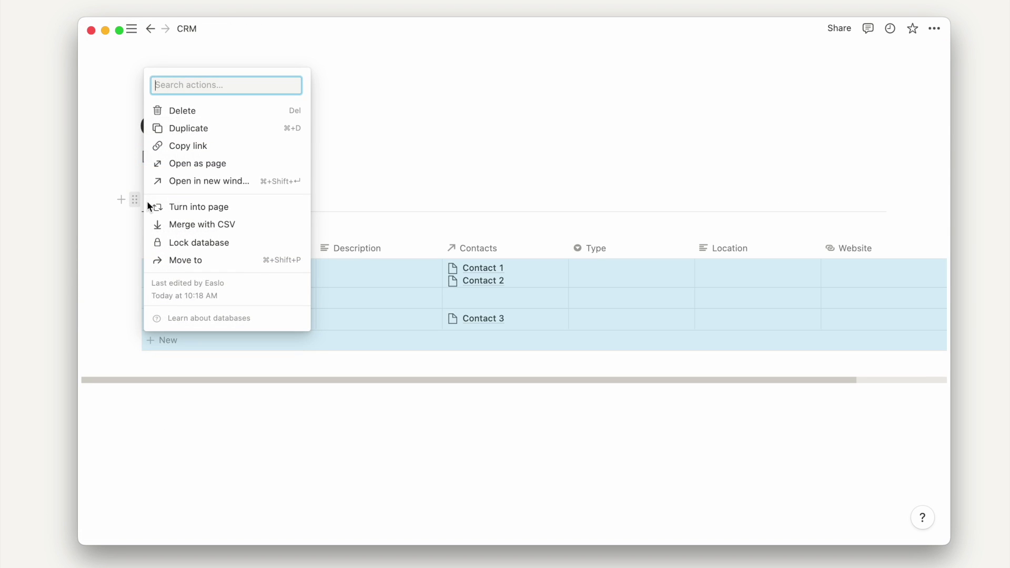
{"action": "left_click", "coordinate": [215, 168]}
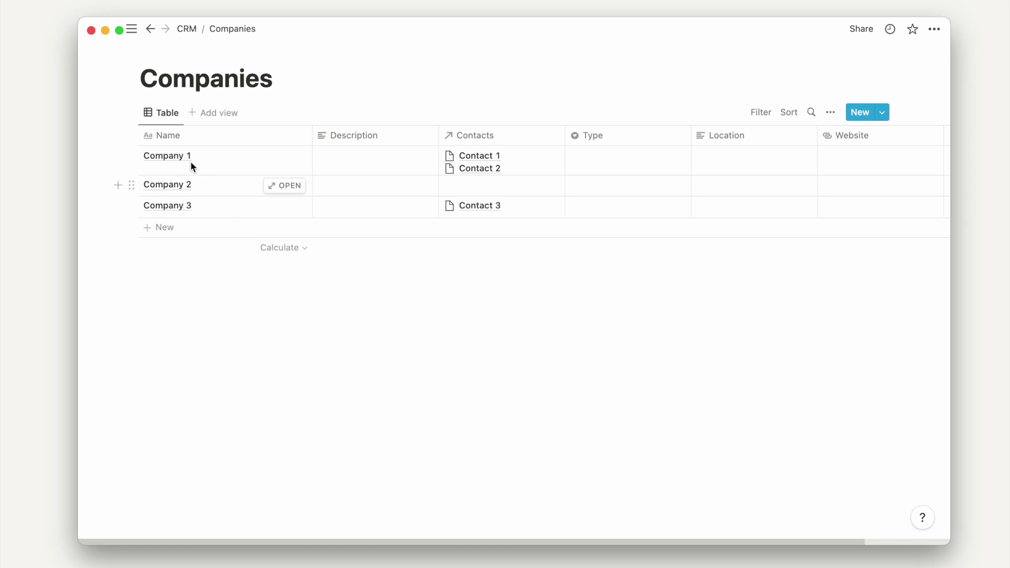
{"action": "left_click", "coordinate": [192, 29]}
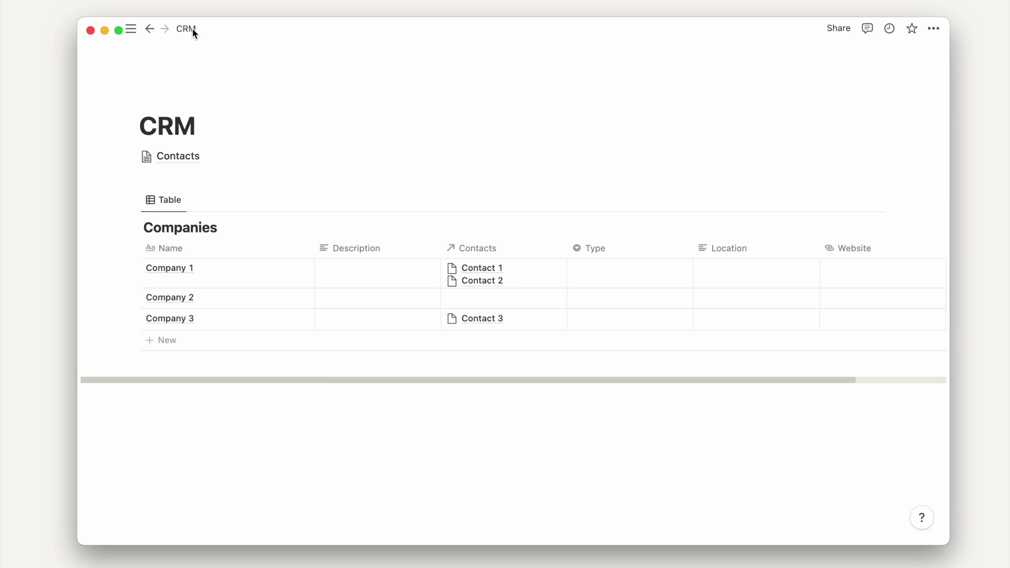
{"action": "left_click", "coordinate": [135, 200]}
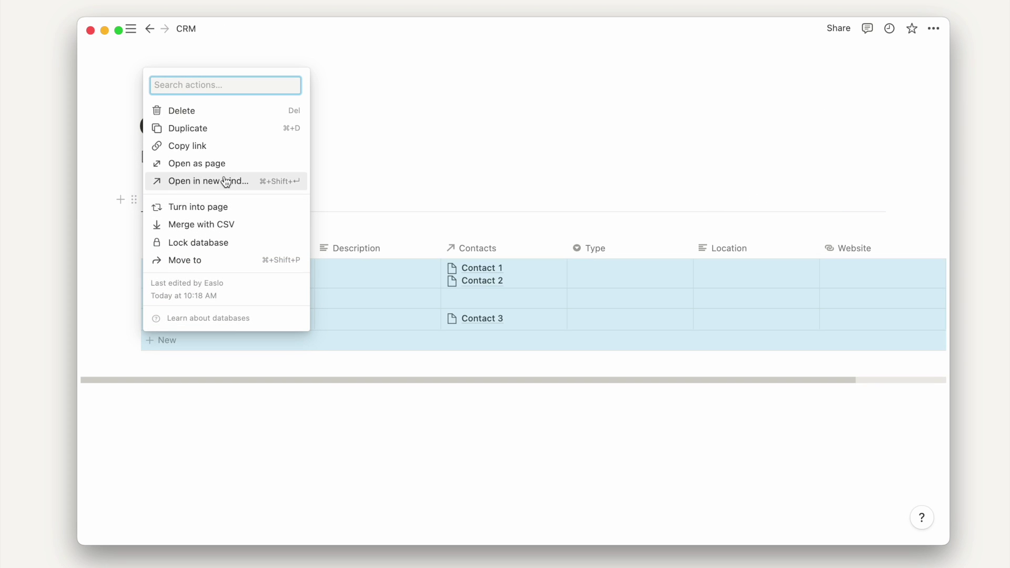
{"action": "left_click", "coordinate": [215, 207]}
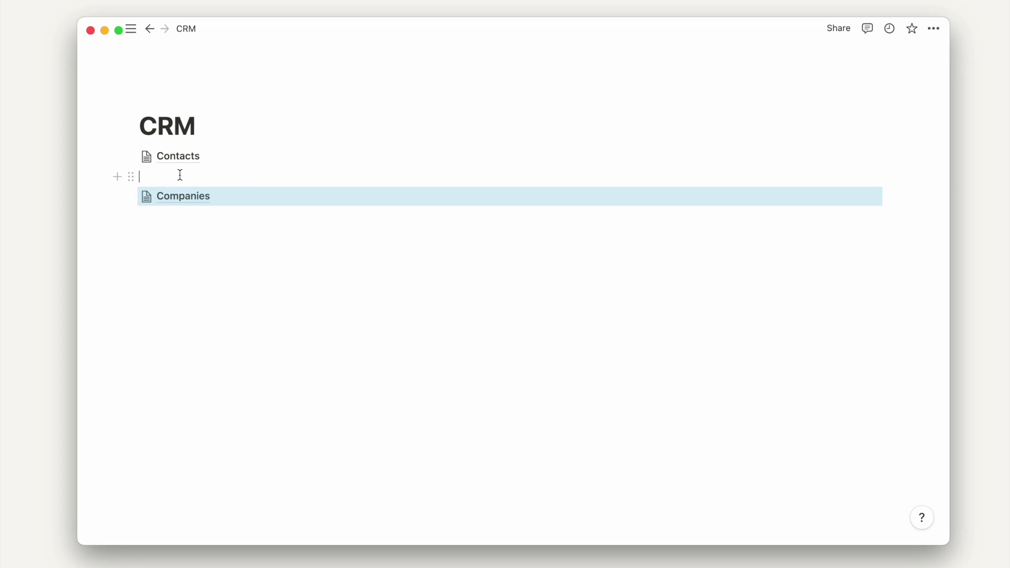
{"action": "left_click", "coordinate": [180, 175]}
{"action": "key", "text": "BackSpace"}
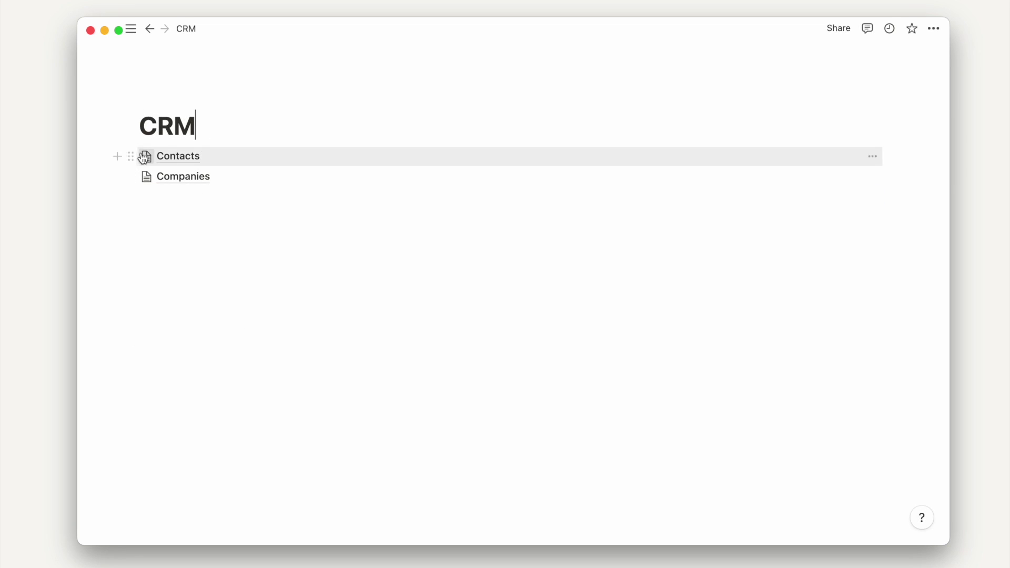
- Copy the Contacts database link and add an empty line under the CRM title
{"action": "left_click", "coordinate": [132, 154]}
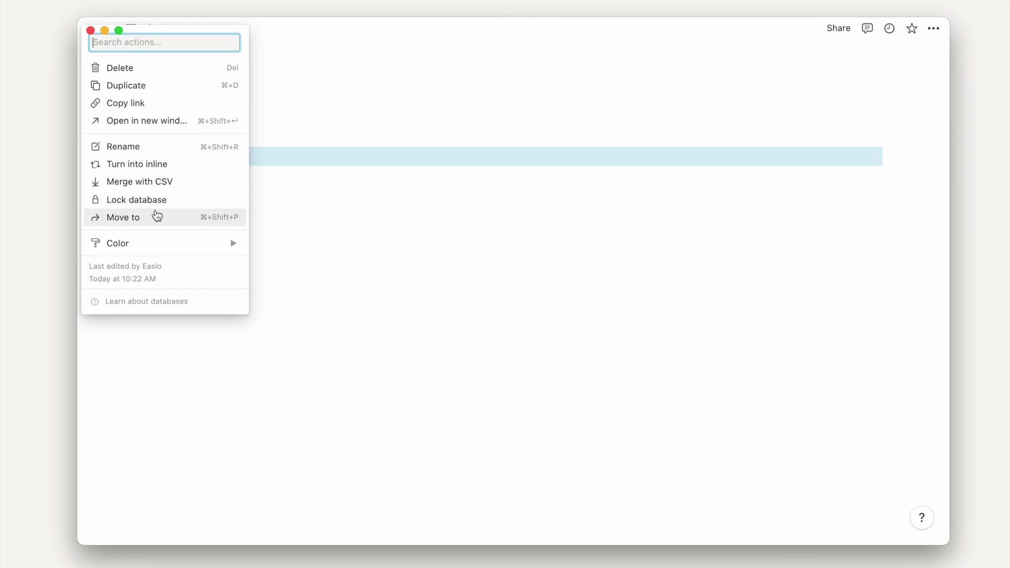
{"action": "left_click", "coordinate": [182, 104]}
{"action": "left_click", "coordinate": [216, 124]}
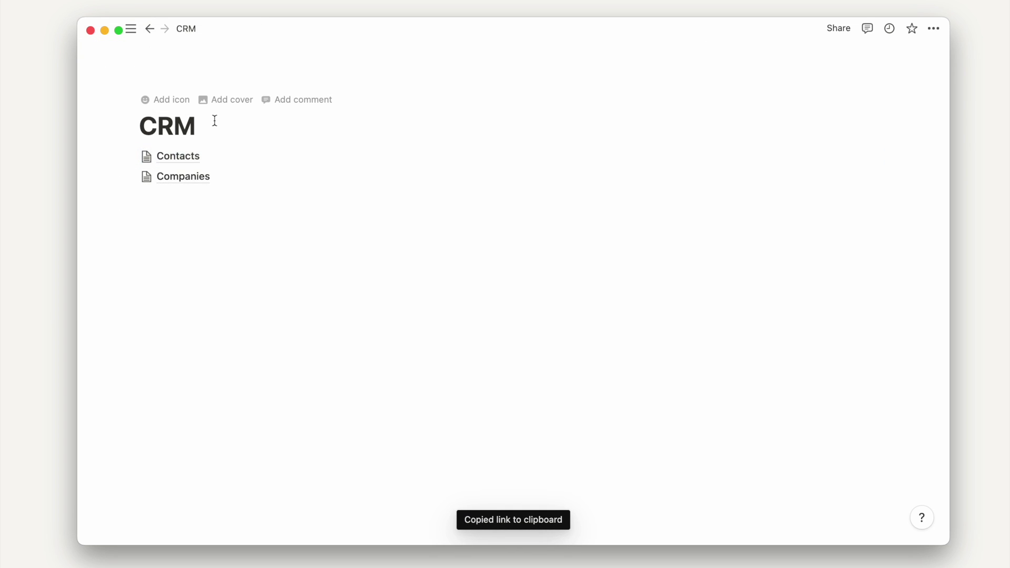
{"action": "key", "text": "Return"}
- Paste the Contacts link under the CRM title as a linked view using the existing Table view
{"action": "left_click", "coordinate": [200, 150]}
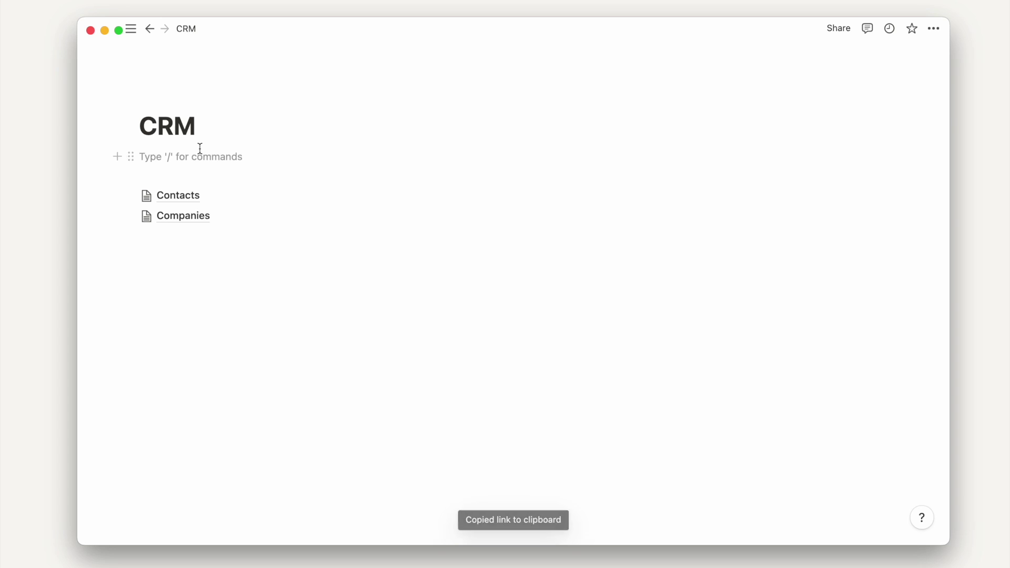
{"action": "key", "text": "super+v"}
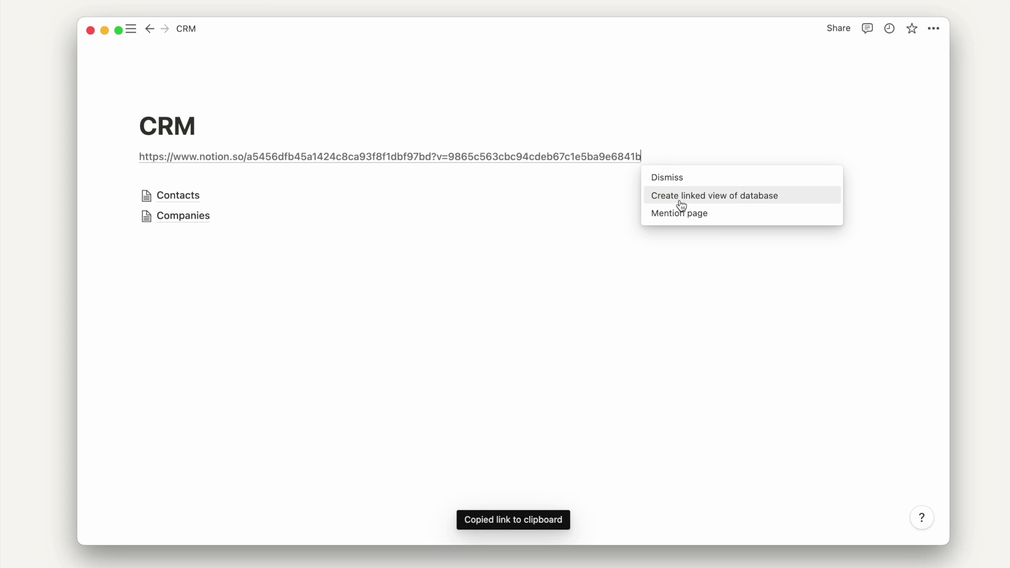
{"action": "left_click", "coordinate": [682, 205]}
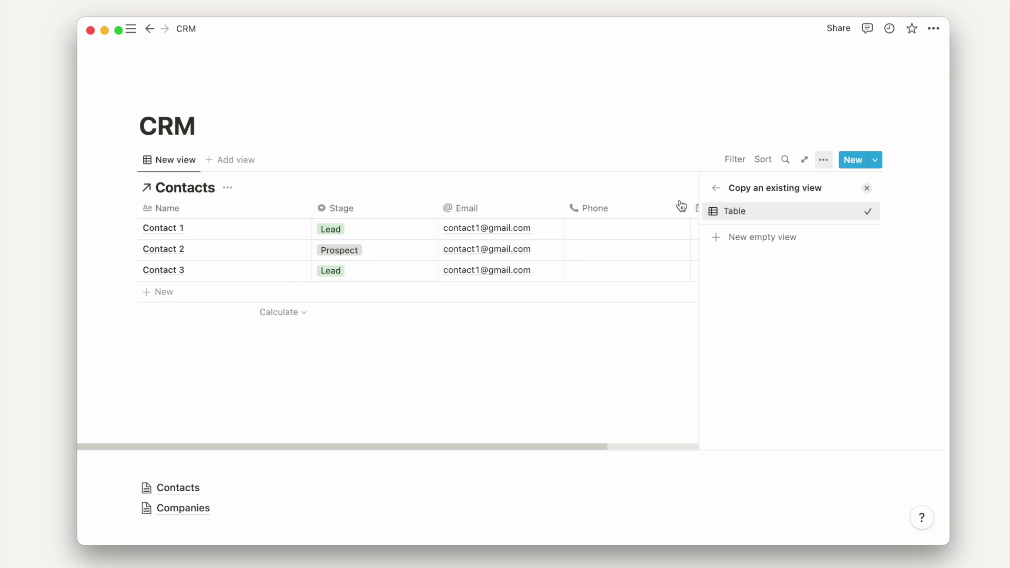
{"action": "left_click", "coordinate": [716, 188]}
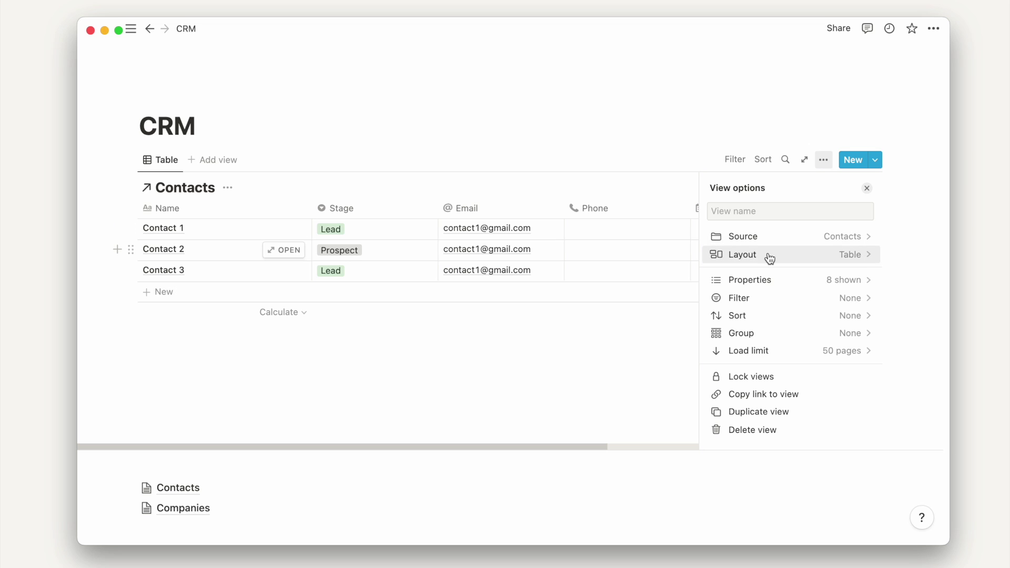
- Switch the linked Contacts view's layout to Board, grouped into Stage columns
{"action": "left_click", "coordinate": [770, 257]}
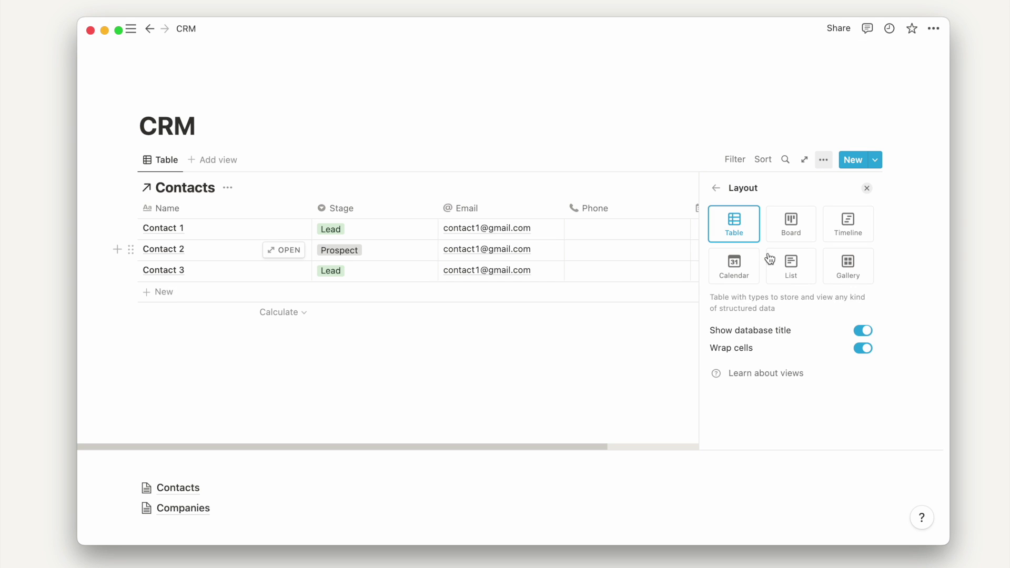
{"action": "left_click", "coordinate": [799, 234]}
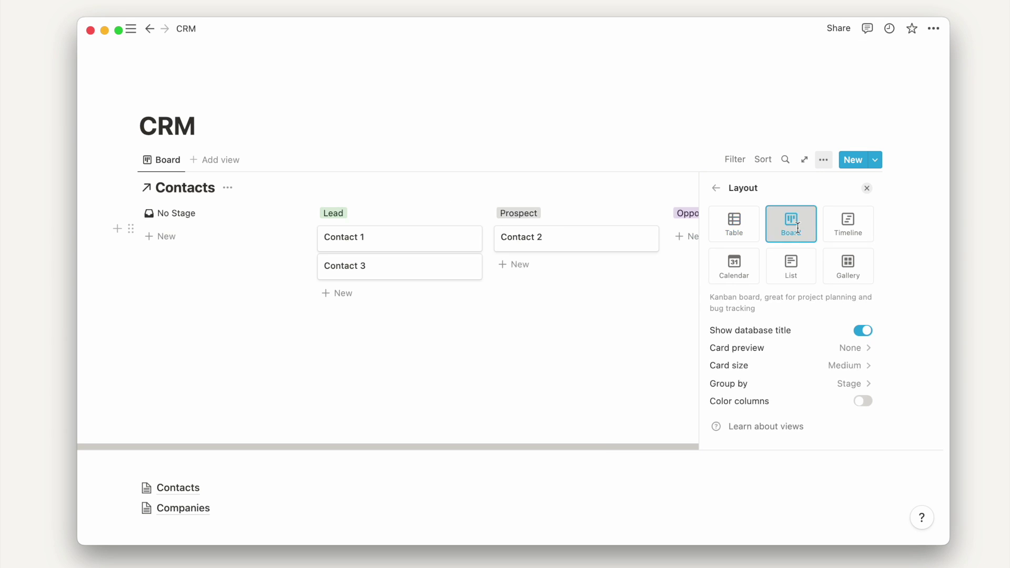
{"action": "left_click", "coordinate": [692, 137]}
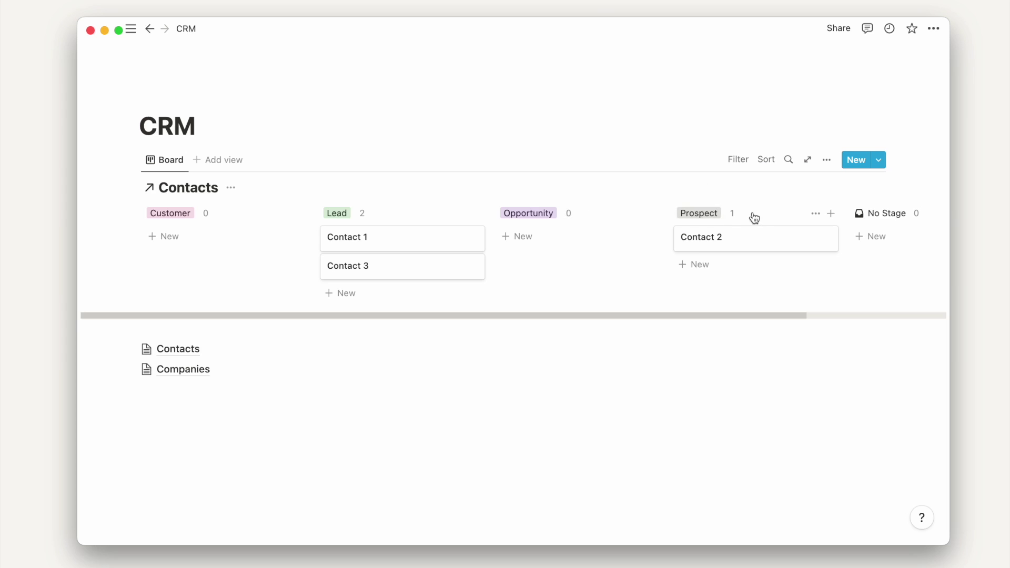
{"action": "left_click", "coordinate": [827, 161]}
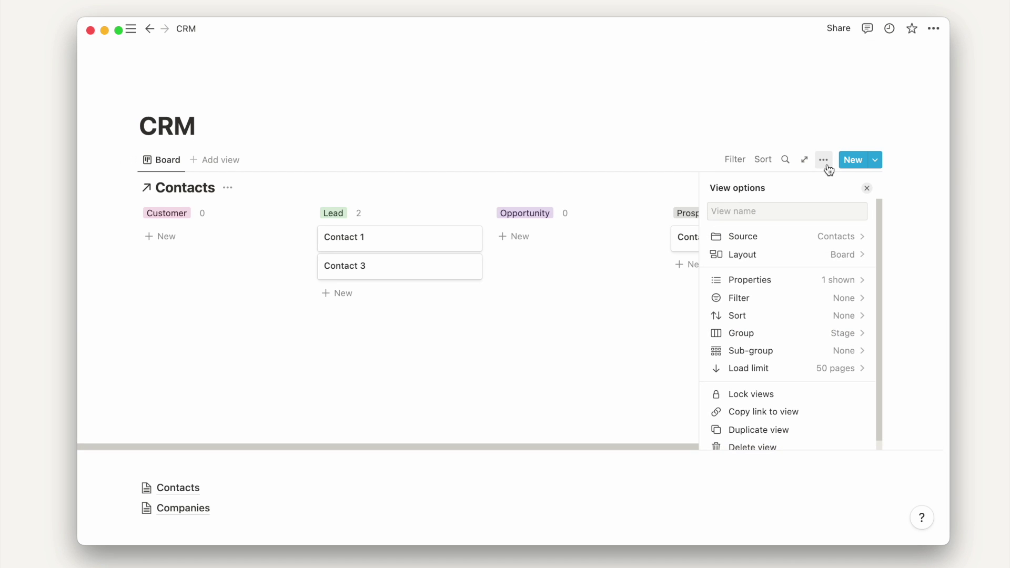
{"action": "left_click", "coordinate": [656, 136]}
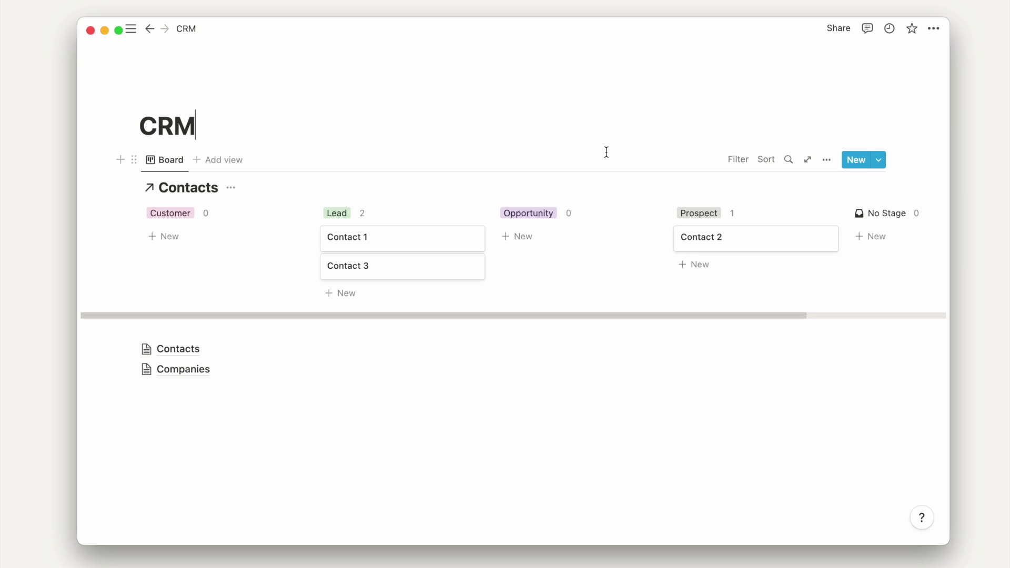
- Drag the board columns into the order Lead, Prospect, Opportunity
{"action": "left_click_drag", "start_coordinate": [344, 215], "coordinate": [209, 219]}
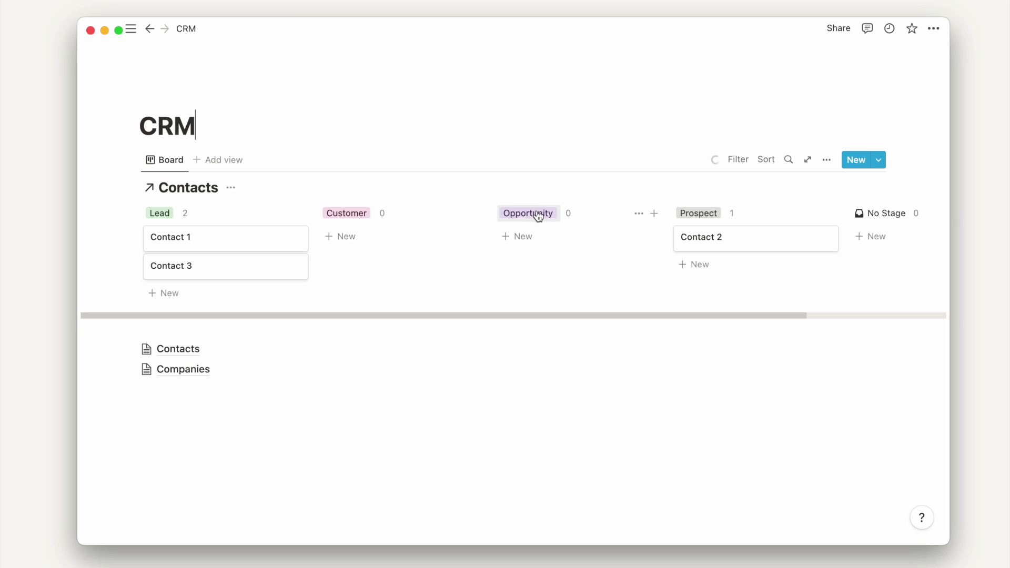
{"action": "left_click_drag", "start_coordinate": [538, 216], "coordinate": [371, 217]}
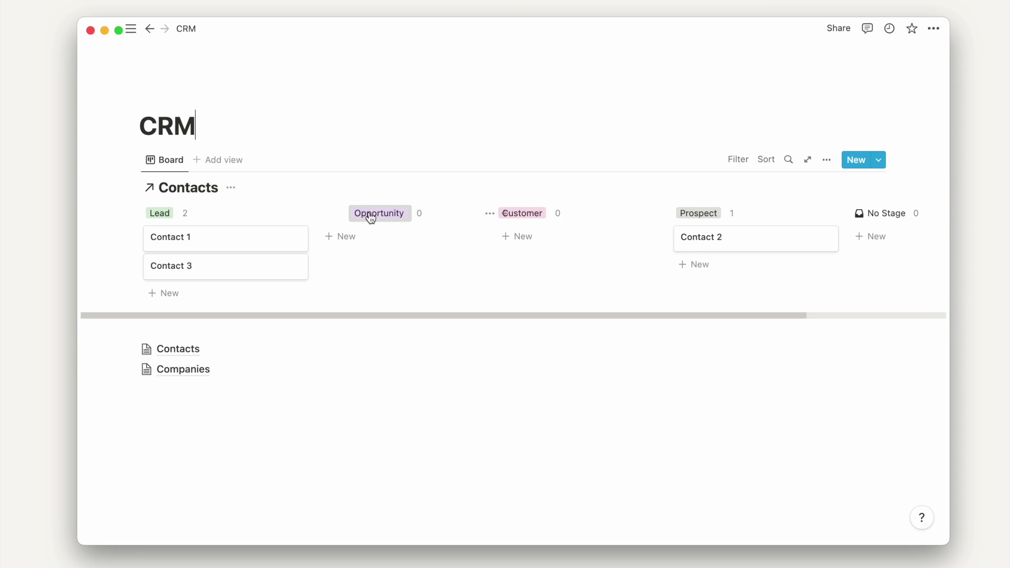
{"action": "left_click_drag", "start_coordinate": [719, 219], "coordinate": [431, 219]}
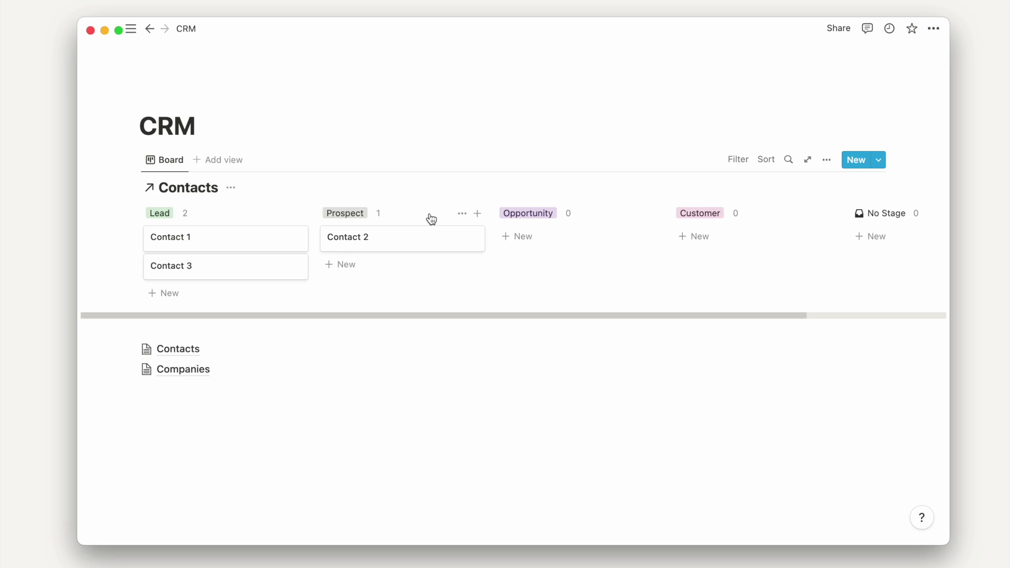
{"action": "left_click", "coordinate": [823, 159]}
- Turn on colored columns for the Contacts board
{"action": "left_click", "coordinate": [806, 253]}
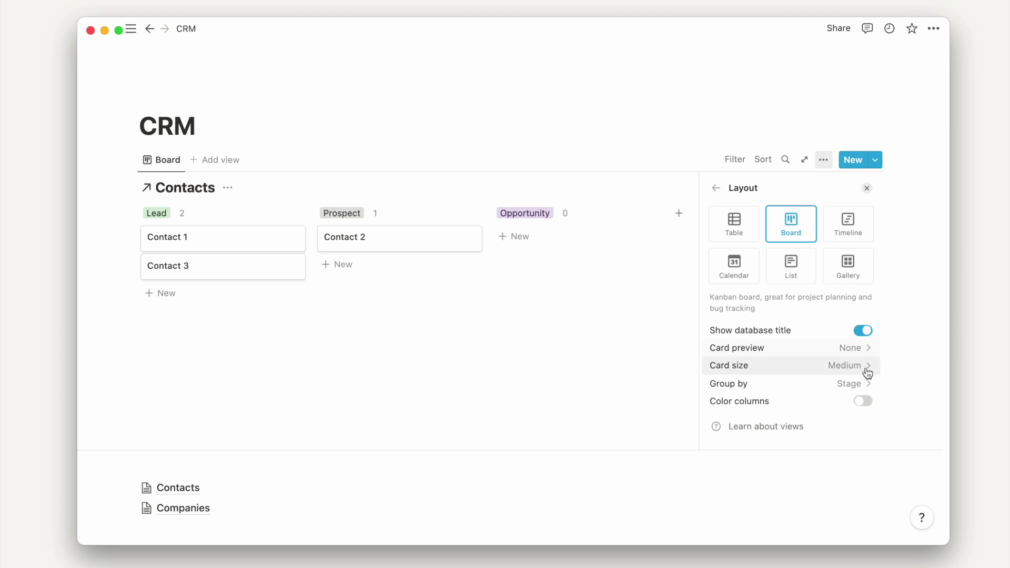
{"action": "left_click", "coordinate": [864, 402]}
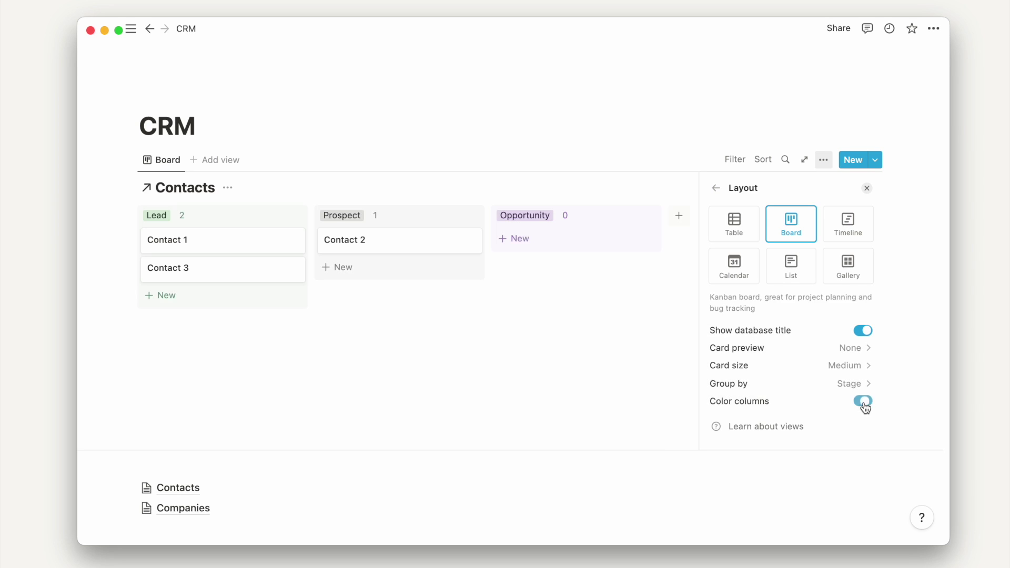
{"action": "left_click", "coordinate": [680, 50]}
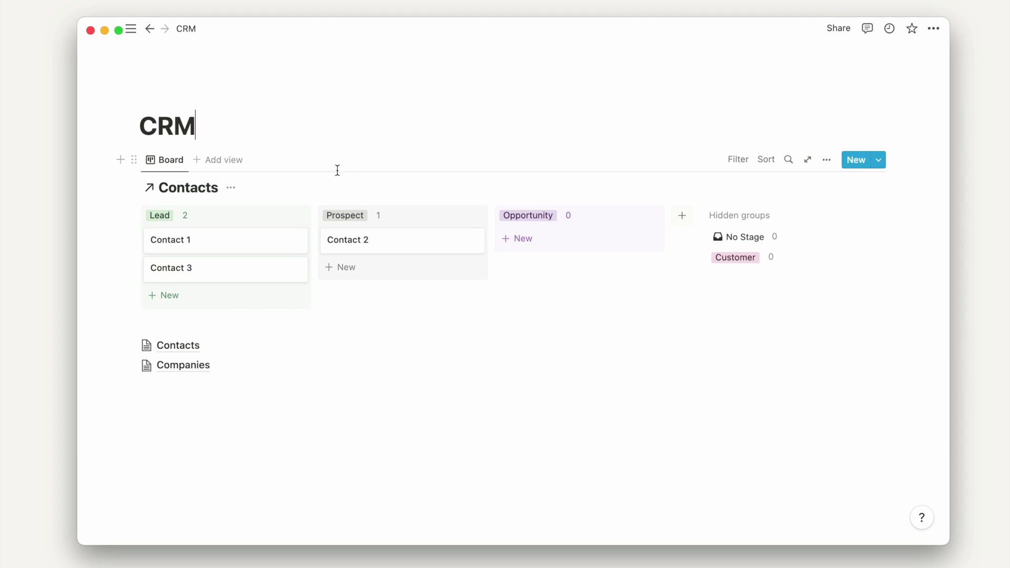
- Color Lead yellow, Prospect blue, Customer green; hide the database title and start a heading line
{"action": "left_click", "coordinate": [285, 216]}
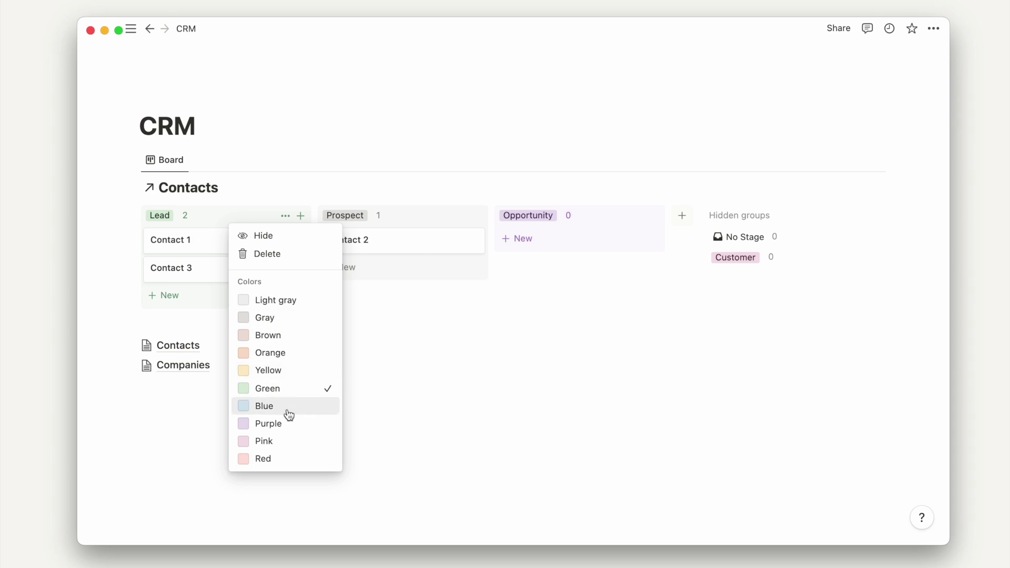
{"action": "left_click", "coordinate": [269, 370]}
{"action": "left_click", "coordinate": [462, 217]}
{"action": "left_click", "coordinate": [442, 406]}
{"action": "left_click", "coordinate": [638, 215]}
{"action": "left_click", "coordinate": [637, 419]}
{"action": "left_click", "coordinate": [736, 258]}
{"action": "left_click", "coordinate": [834, 284]}
{"action": "left_click", "coordinate": [817, 457]}
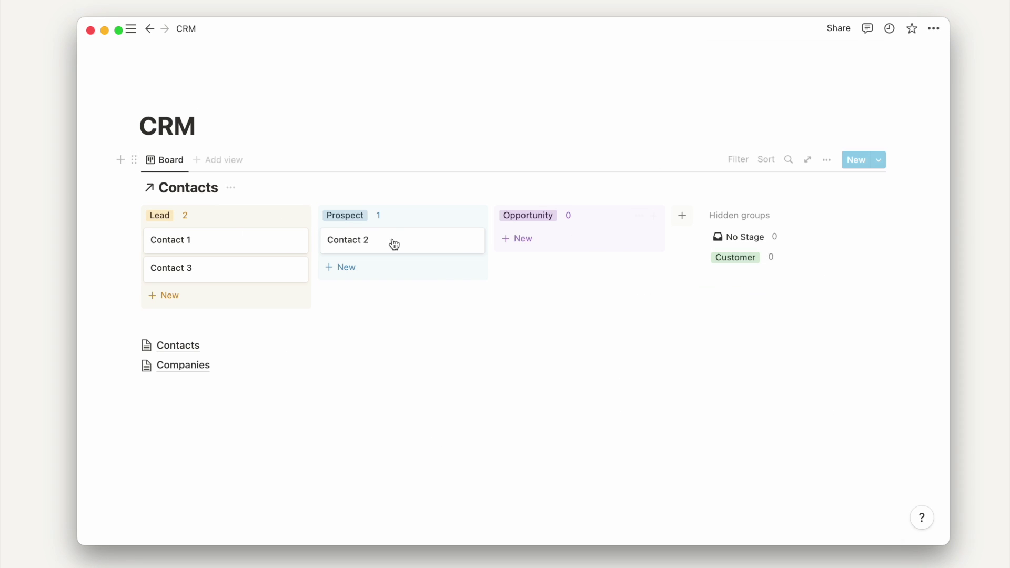
{"action": "left_click", "coordinate": [231, 188]}
{"action": "left_click", "coordinate": [221, 252]}
- Add a 'Contact' heading above the board and rename the board view to 'Pipeline'
{"action": "type", "text": "Contact"}
{"action": "left_click", "coordinate": [165, 197]}
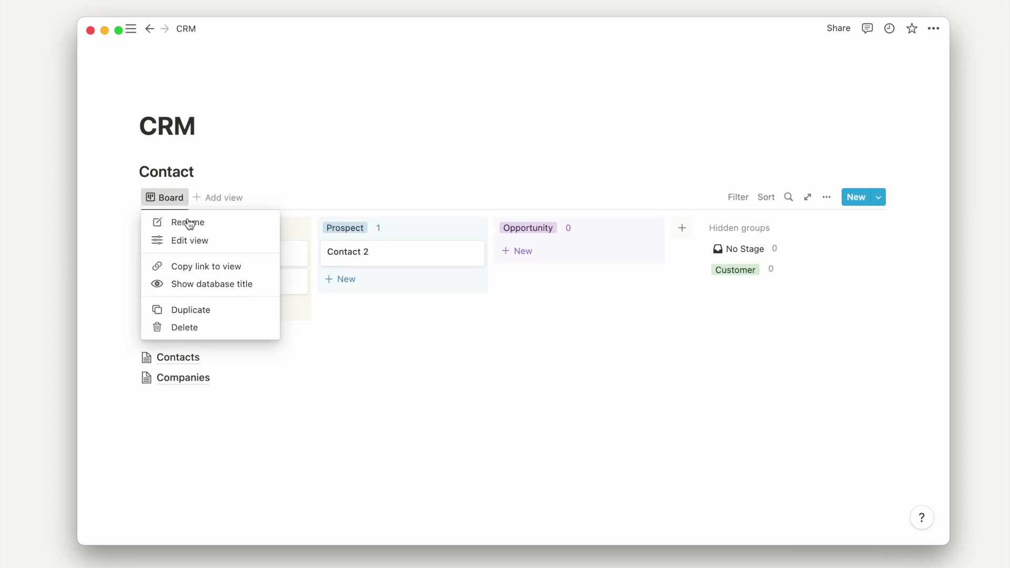
{"action": "left_click", "coordinate": [188, 223]}
{"action": "type", "text": "Pipeline"}
{"action": "left_click", "coordinate": [338, 149]}
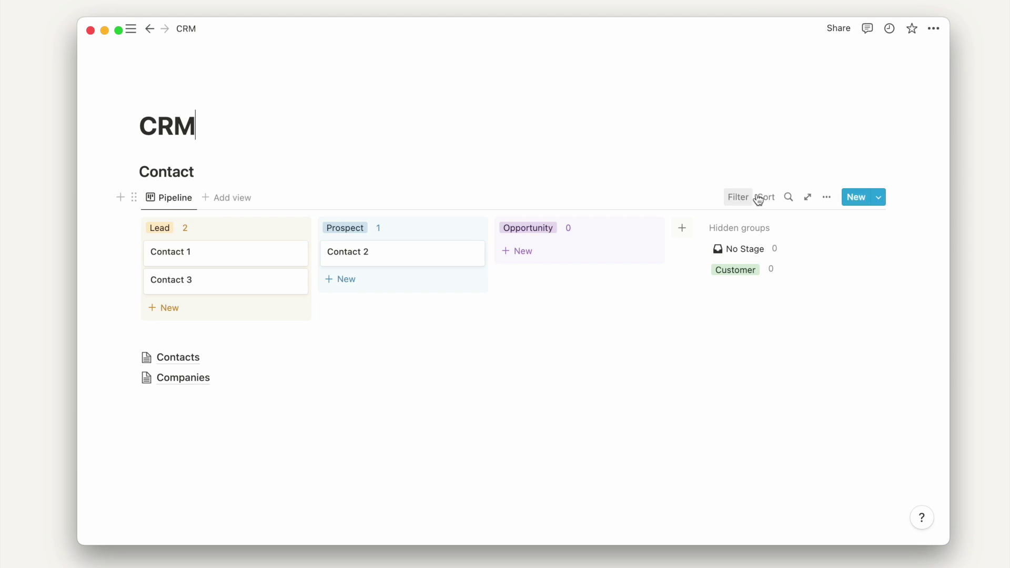
- In the Pipeline view's properties, make Email shown on the board cards
{"action": "left_click", "coordinate": [829, 200]}
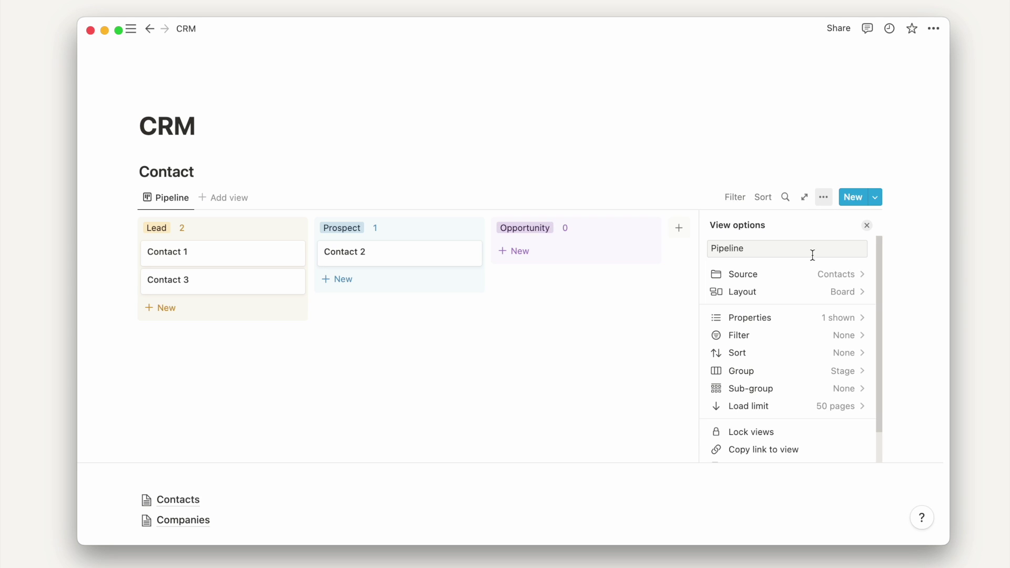
{"action": "left_click", "coordinate": [805, 317]}
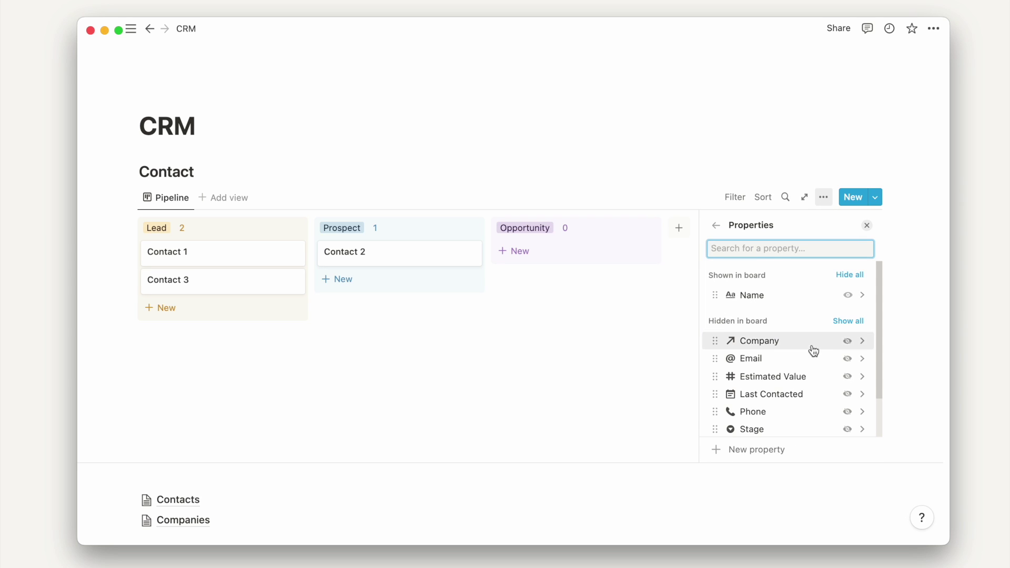
{"action": "scroll", "coordinate": [814, 351], "scroll_direction": "down", "scroll_amount": 3}
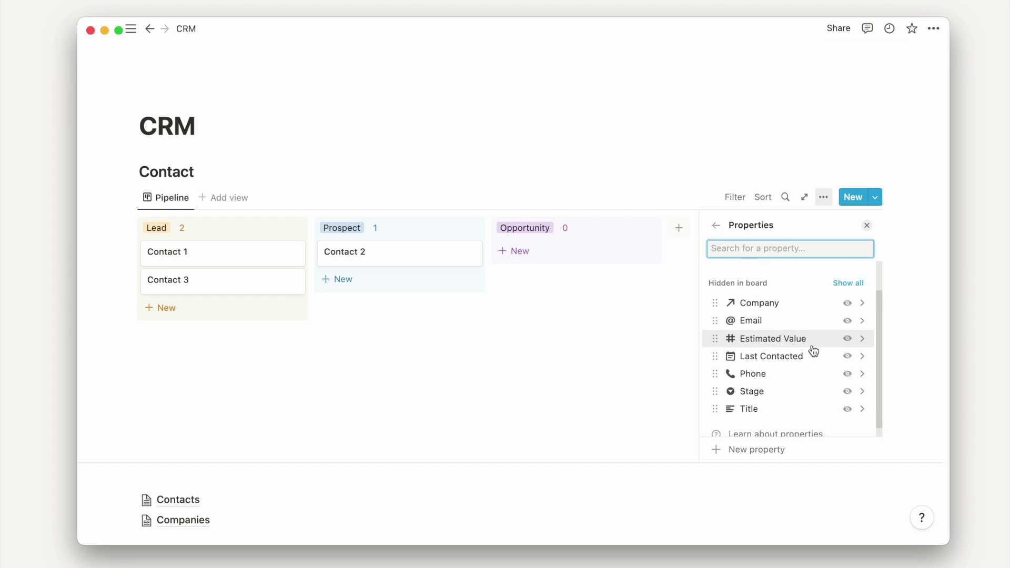
{"action": "scroll", "coordinate": [812, 351], "scroll_direction": "up", "scroll_amount": 1}
{"action": "scroll", "coordinate": [811, 349], "scroll_direction": "down", "scroll_amount": 2}
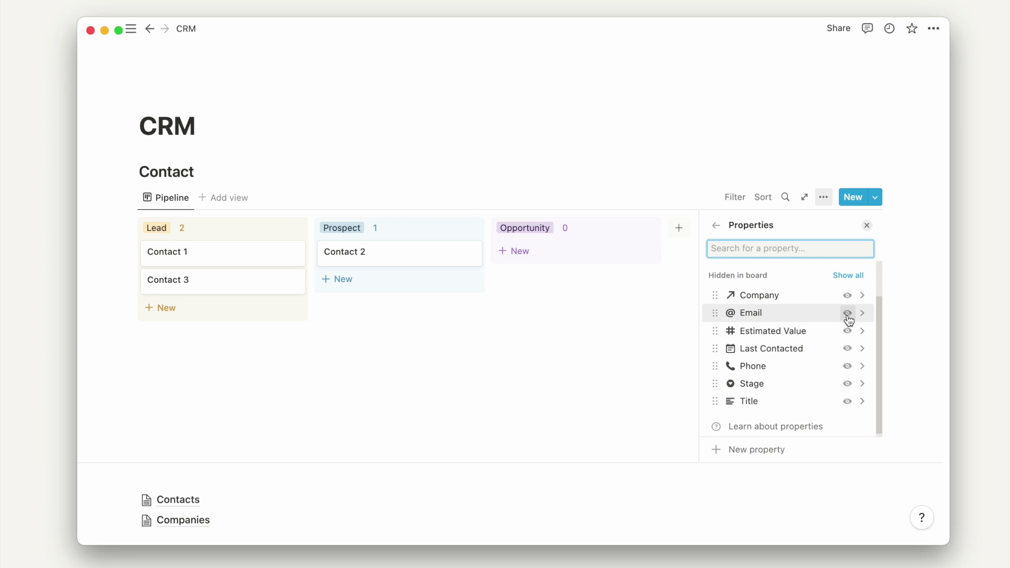
{"action": "scroll", "coordinate": [849, 320], "scroll_direction": "down", "scroll_amount": 1}
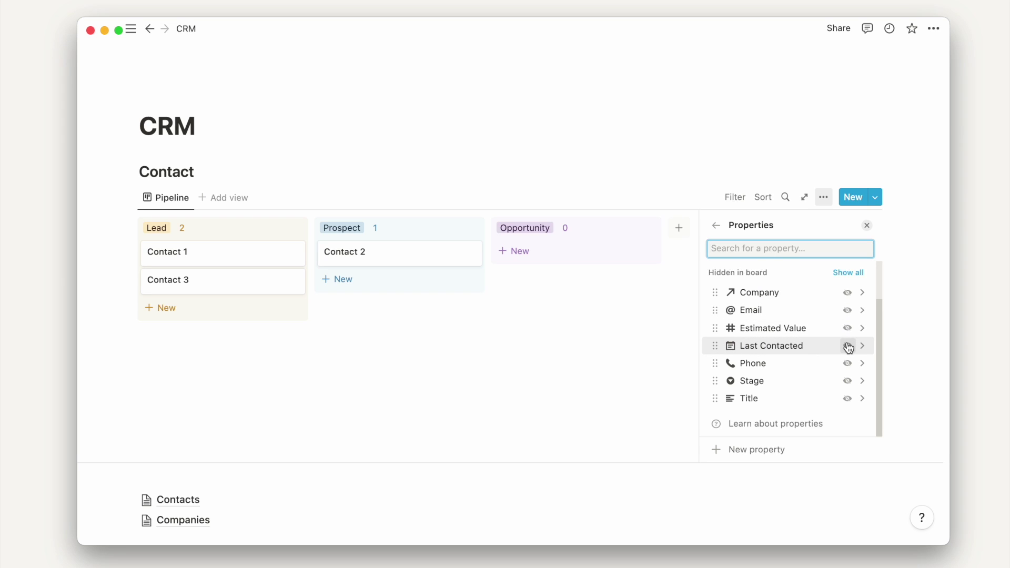
{"action": "scroll", "coordinate": [849, 348], "scroll_direction": "up", "scroll_amount": 3}
{"action": "left_click", "coordinate": [848, 354]}
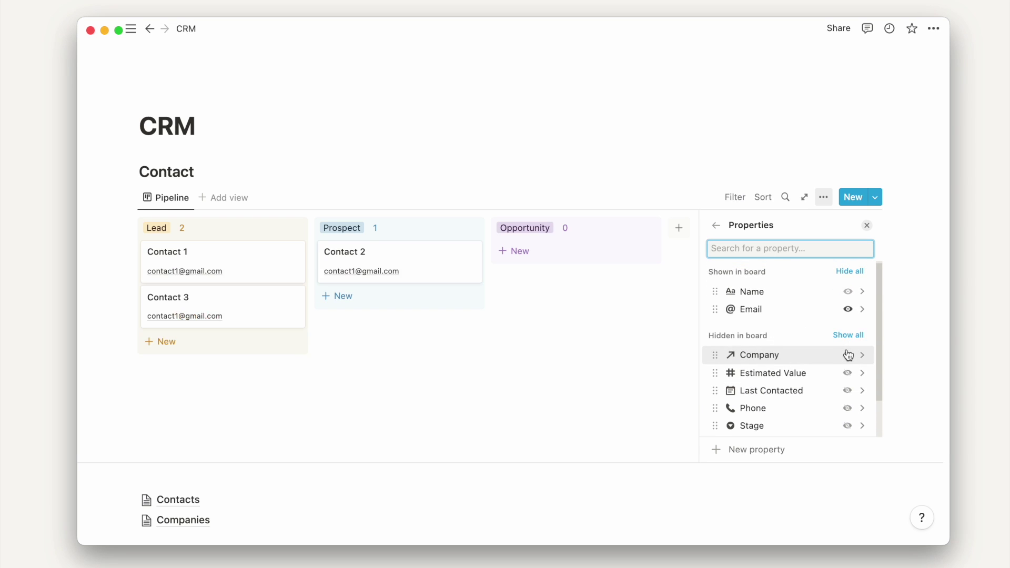
{"action": "left_click", "coordinate": [638, 118]}
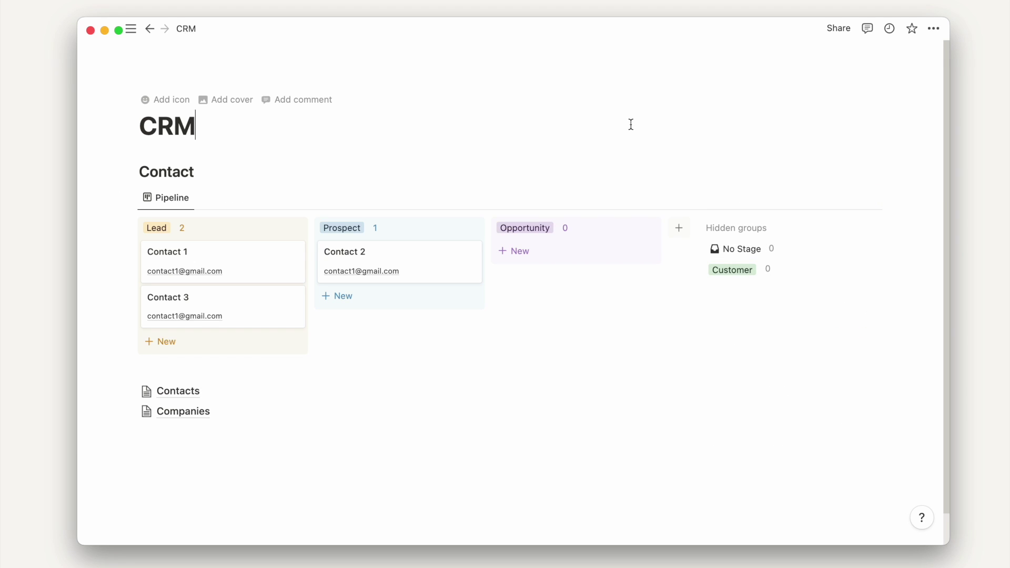
- Set the stage header calculation to Sum of Estimated Value
{"action": "left_click", "coordinate": [183, 227]}
{"action": "mouse_move", "coordinate": [178, 372]}
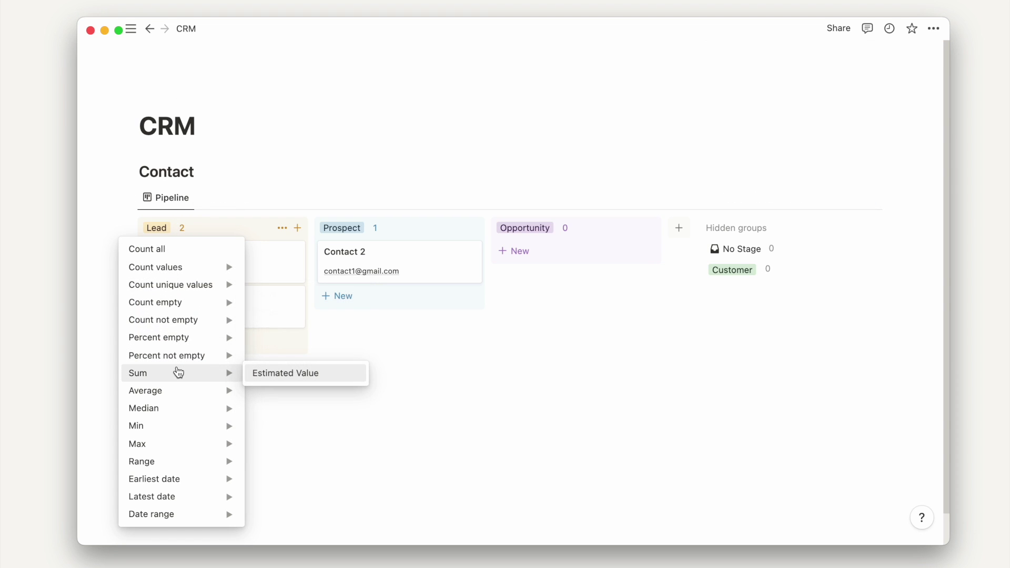
{"action": "left_click", "coordinate": [280, 379]}
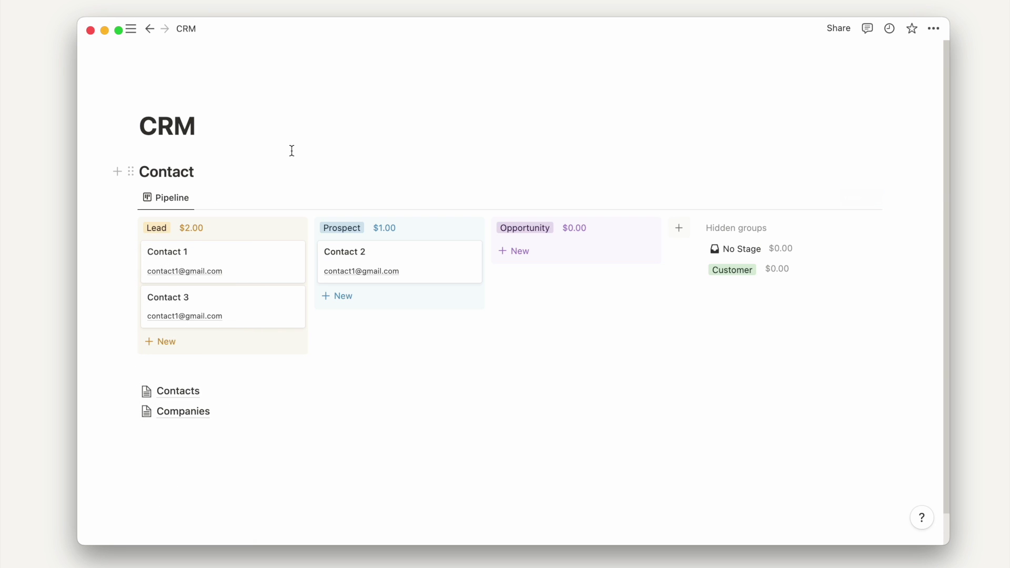
- Set Contact 1's Estimated Value to 1200
{"action": "left_click", "coordinate": [248, 264]}
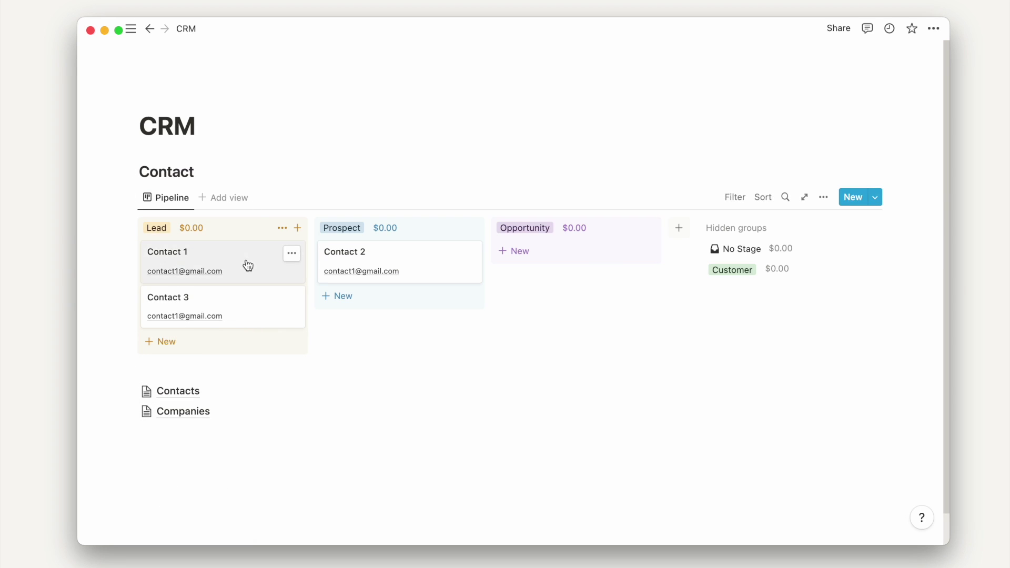
{"action": "left_click", "coordinate": [467, 250]}
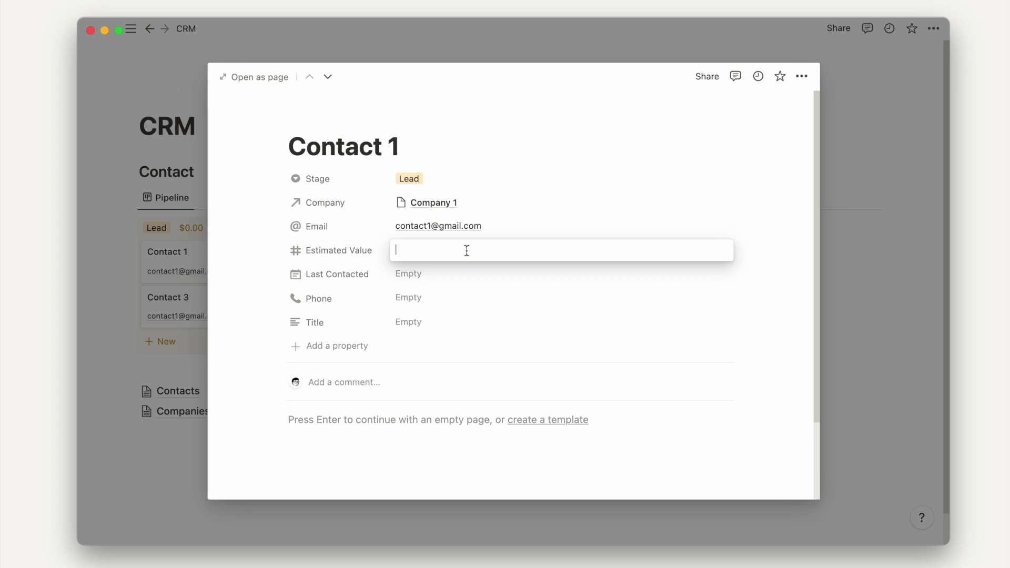
{"action": "type", "text": "1200"}
{"action": "left_click", "coordinate": [185, 306]}
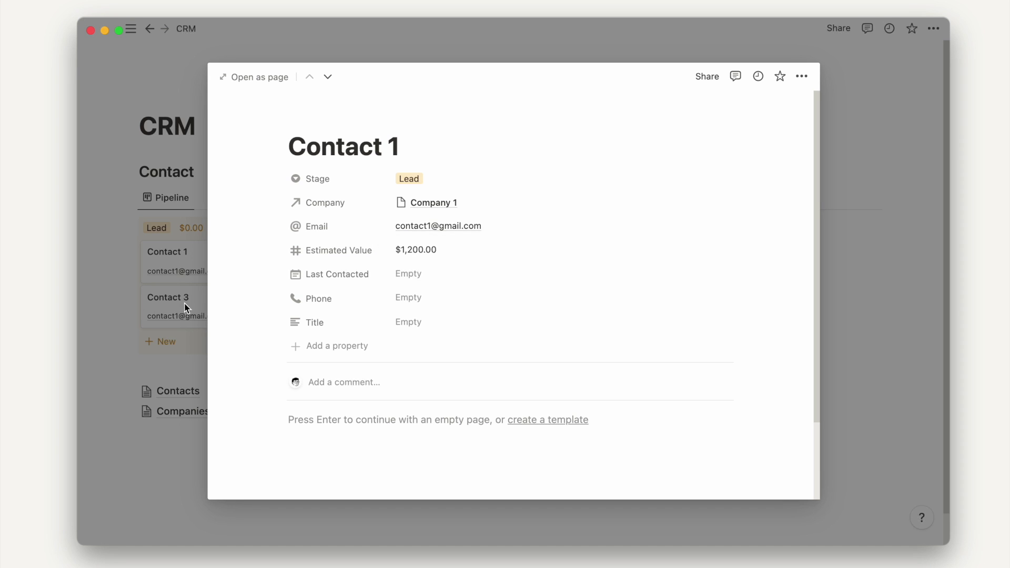
{"action": "left_click", "coordinate": [186, 311]}
- Set Contact 3's Estimated Value to 1300
{"action": "left_click", "coordinate": [257, 300]}
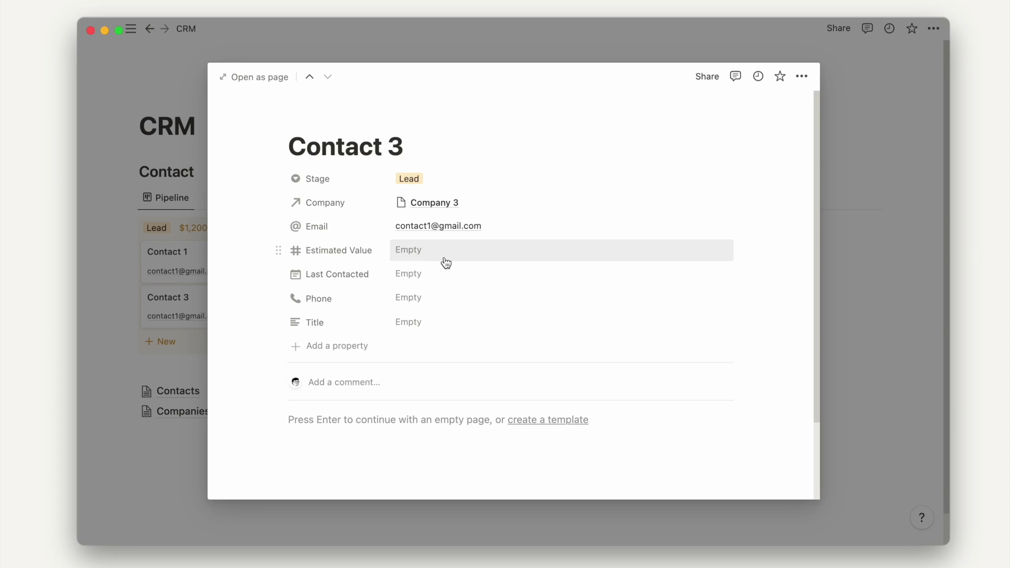
{"action": "left_click", "coordinate": [443, 259]}
{"action": "type", "text": "1300"}
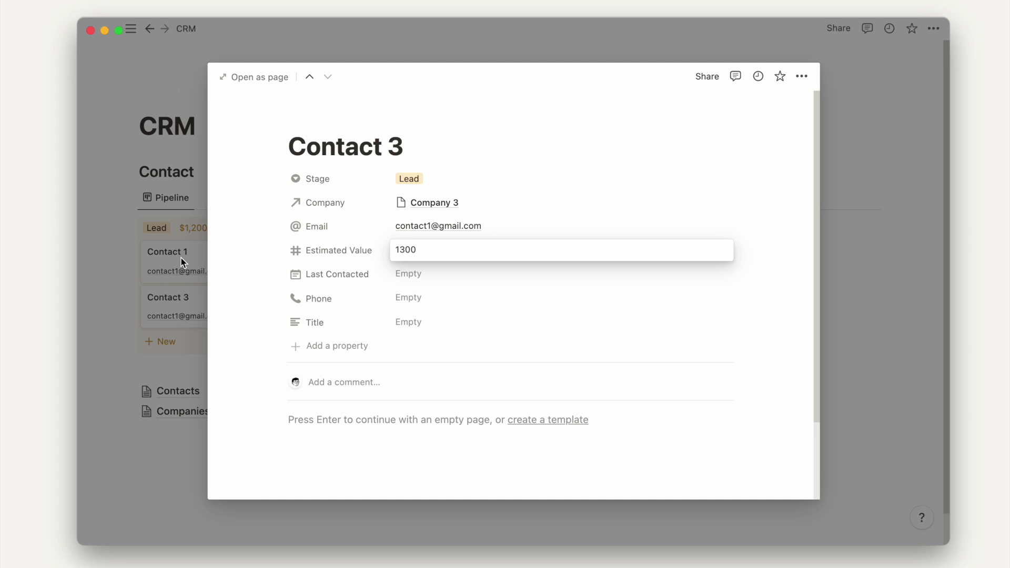
{"action": "left_click", "coordinate": [181, 262]}
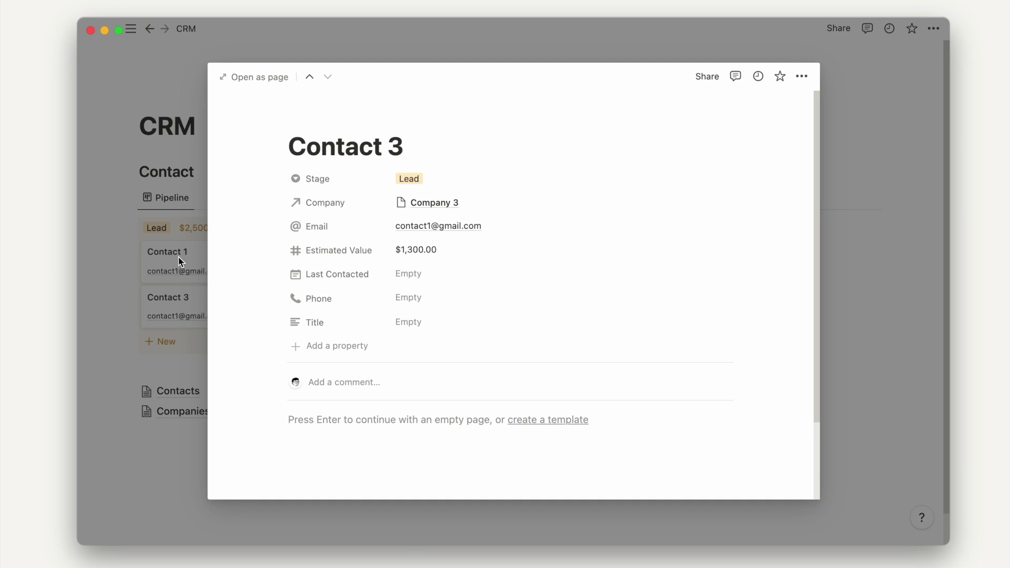
{"action": "left_click", "coordinate": [178, 257]}
{"action": "scroll", "coordinate": [242, 233], "scroll_direction": "down", "scroll_amount": 2}
{"action": "scroll", "coordinate": [241, 233], "scroll_direction": "down", "scroll_amount": 1}
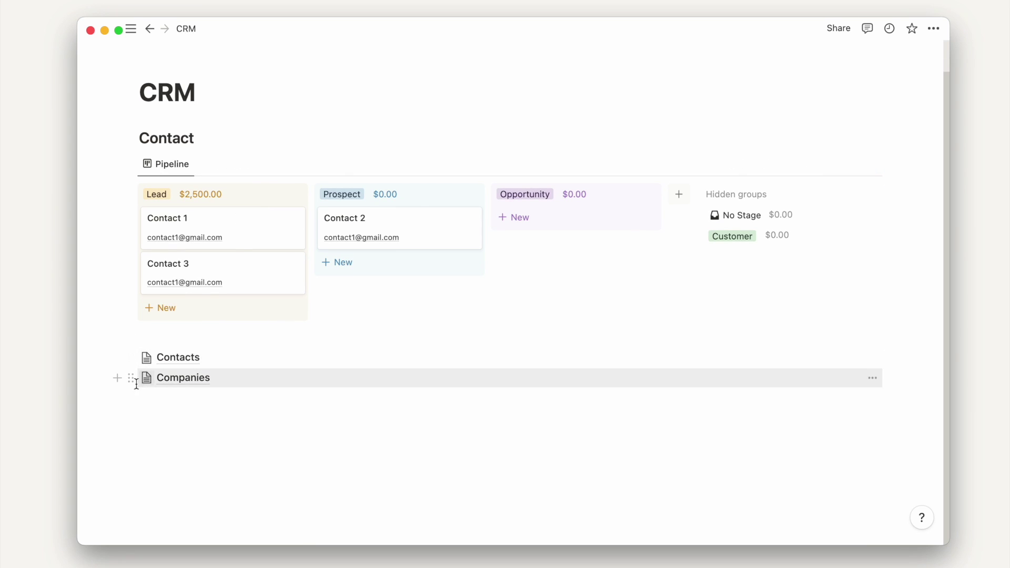
- Paste the Contacts database link on a new line and make it a linked table view
{"action": "left_click", "coordinate": [132, 361]}
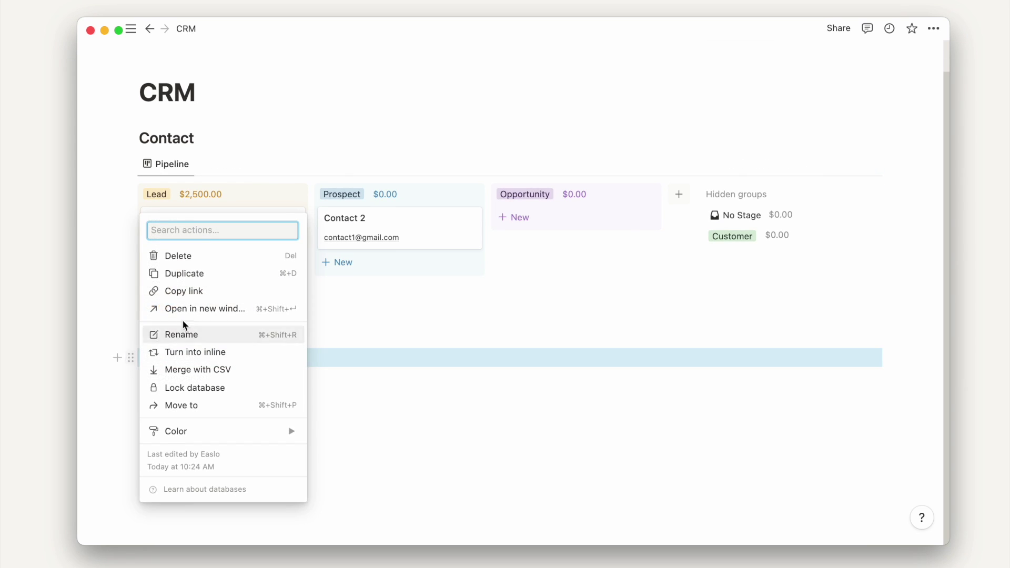
{"action": "left_click", "coordinate": [194, 292]}
{"action": "left_click", "coordinate": [165, 334]}
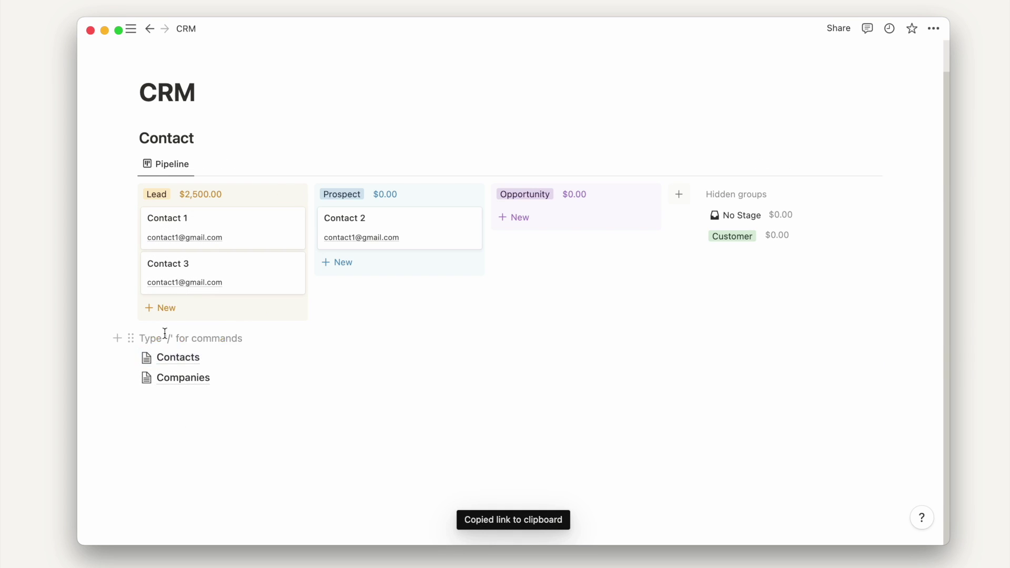
{"action": "key", "text": "Return"}
{"action": "key", "text": "Return"}
{"action": "key", "text": "Up"}
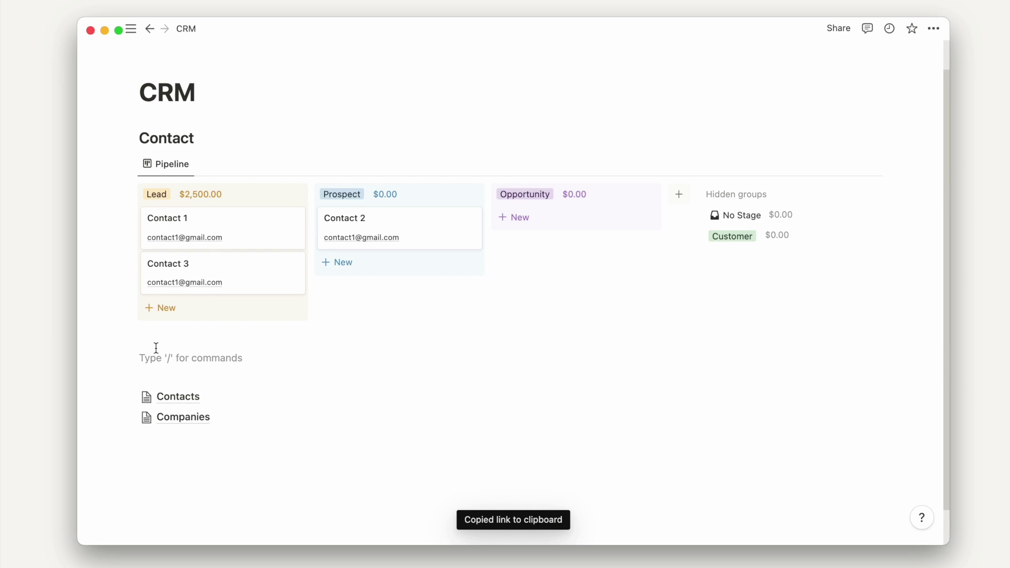
{"action": "key", "text": "super+v"}
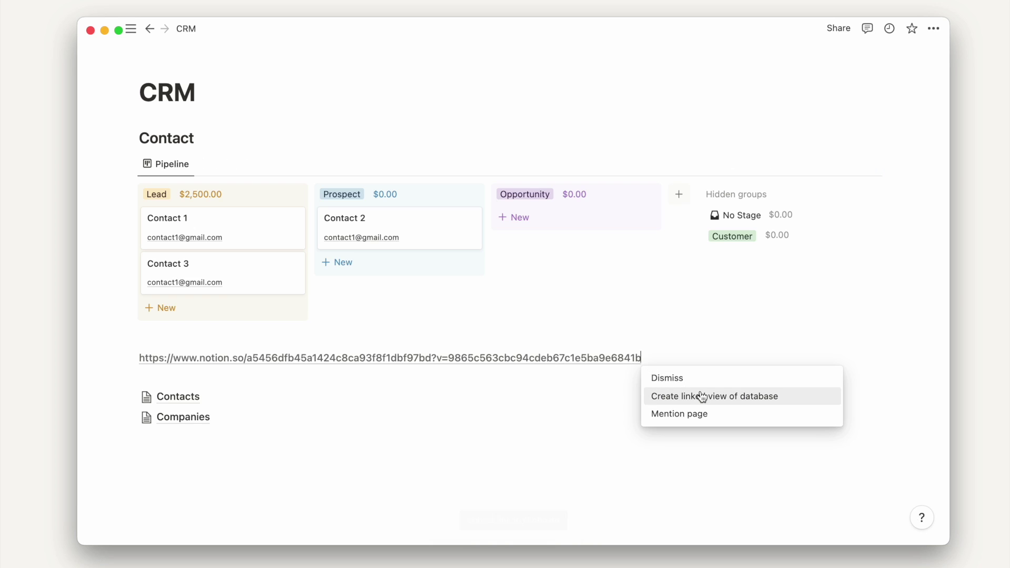
{"action": "left_click", "coordinate": [703, 397]}
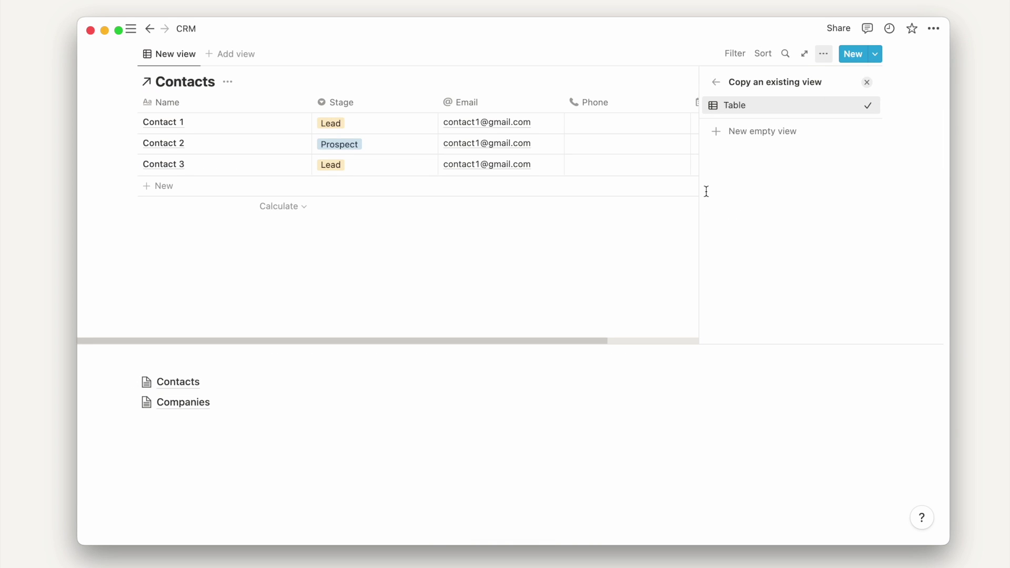
{"action": "left_click", "coordinate": [717, 103]}
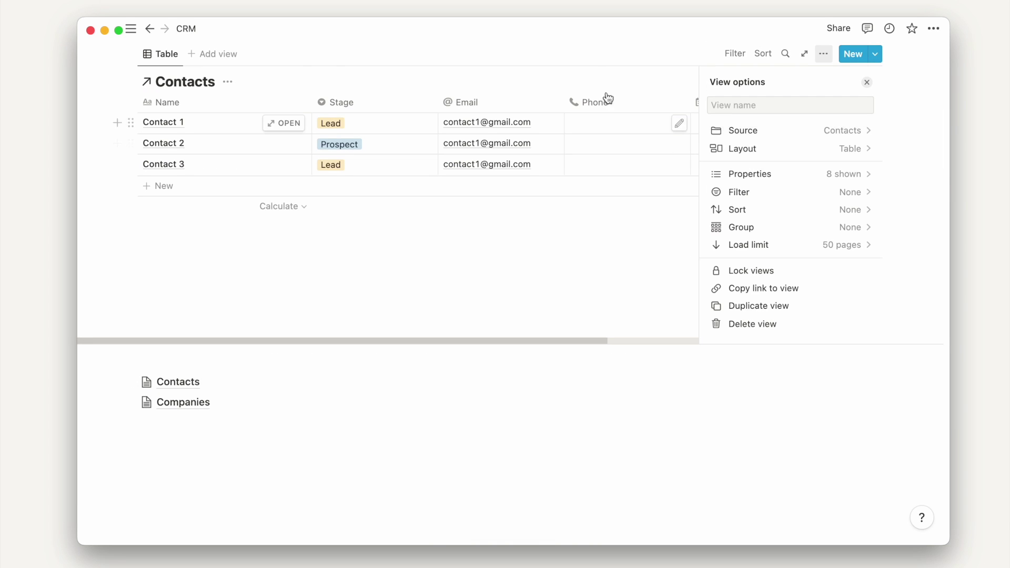
{"action": "scroll", "coordinate": [606, 79], "scroll_direction": "up", "scroll_amount": 2}
{"action": "scroll", "coordinate": [406, 360], "scroll_direction": "up", "scroll_amount": 3}
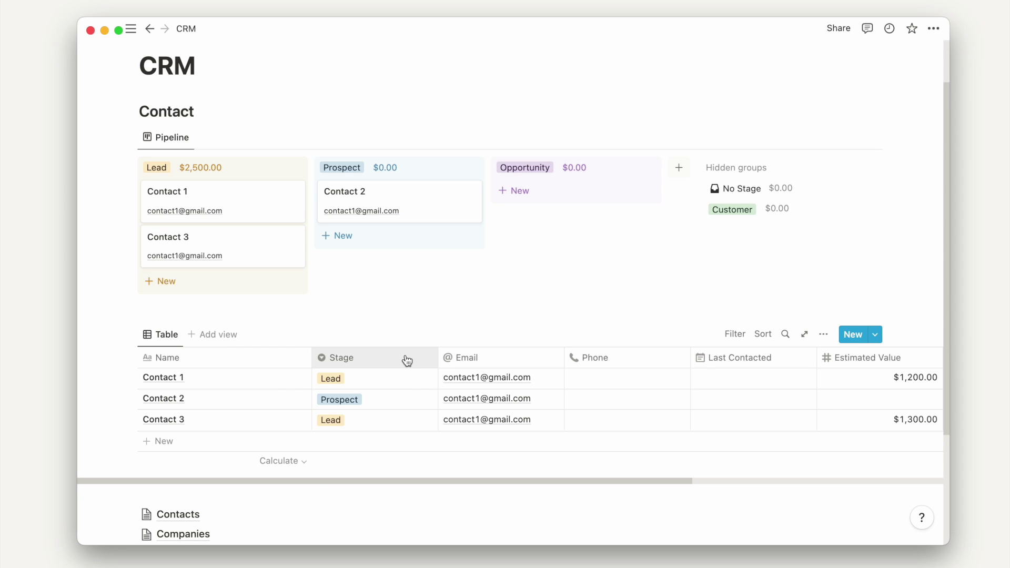
- Hide the Stage column, narrow the Name and Title columns, and start hiding Company
{"action": "left_click", "coordinate": [406, 359]}
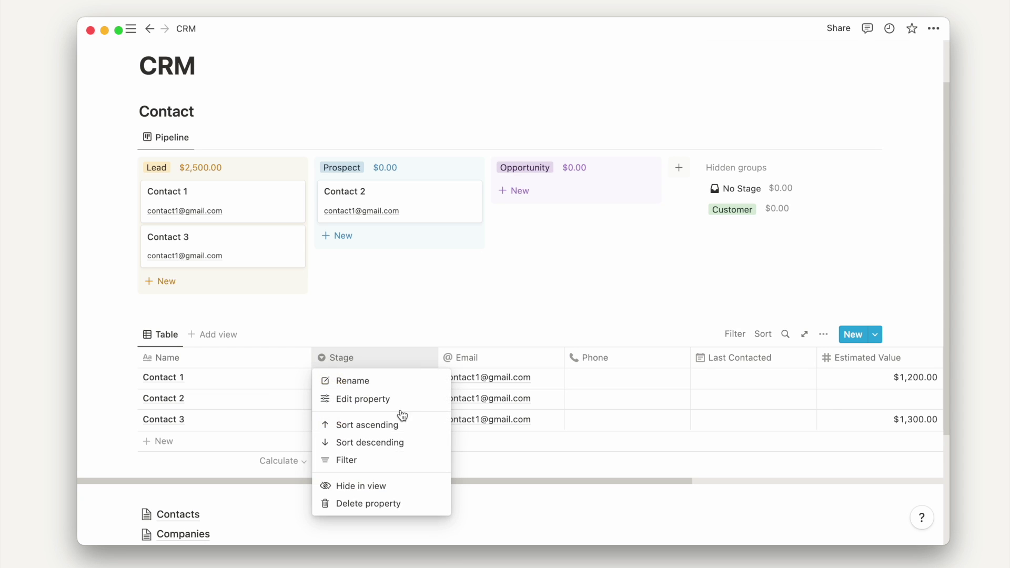
{"action": "left_click", "coordinate": [377, 490]}
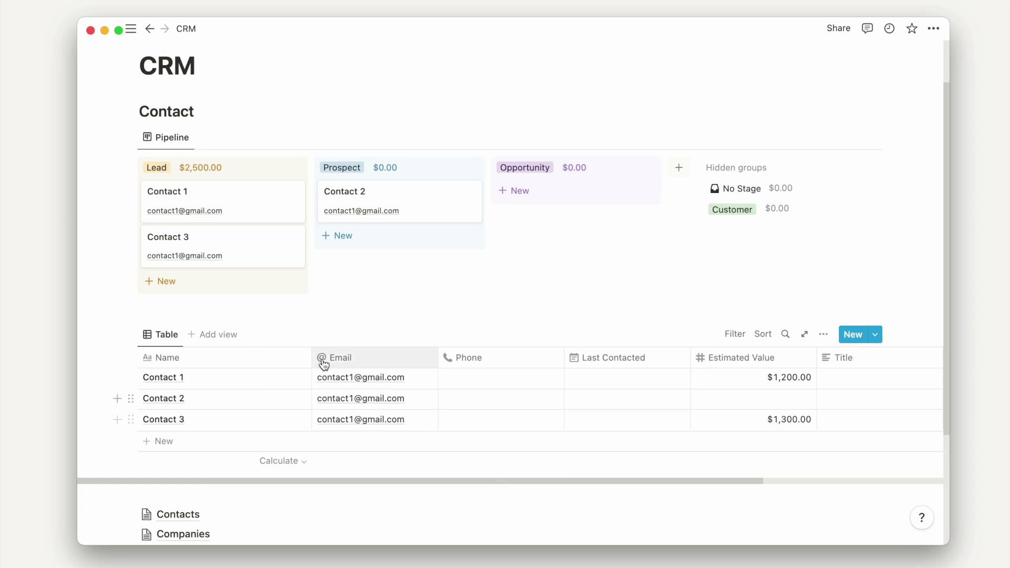
{"action": "left_click_drag", "start_coordinate": [312, 361], "coordinate": [267, 359]}
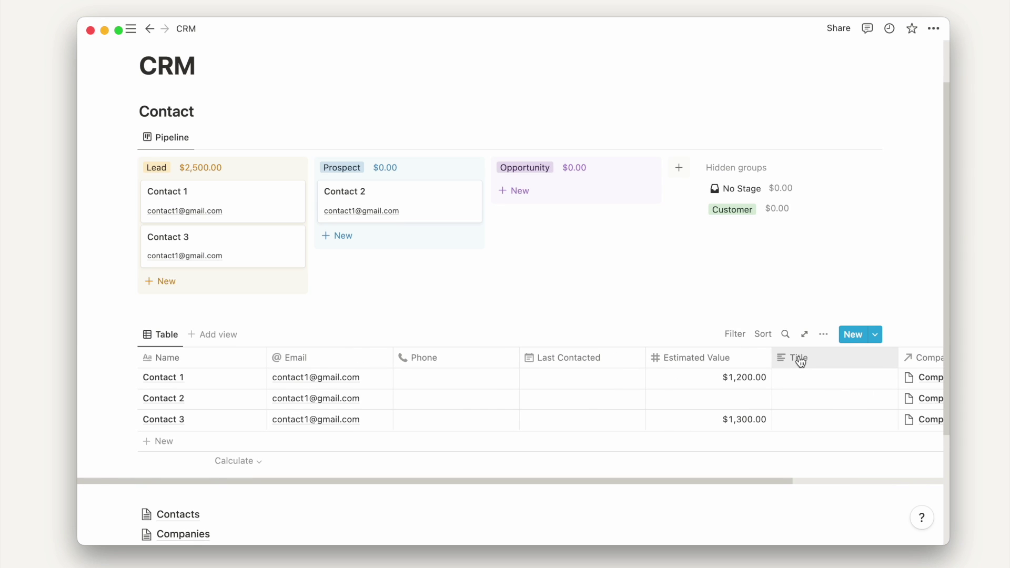
{"action": "scroll", "coordinate": [801, 360], "scroll_direction": "right", "scroll_amount": 5}
{"action": "mouse_move", "coordinate": [721, 358]}
{"action": "left_mouse_down"}
{"action": "mouse_move", "coordinate": [683, 364]}
{"action": "mouse_move", "coordinate": [712, 366]}
{"action": "left_mouse_up"}
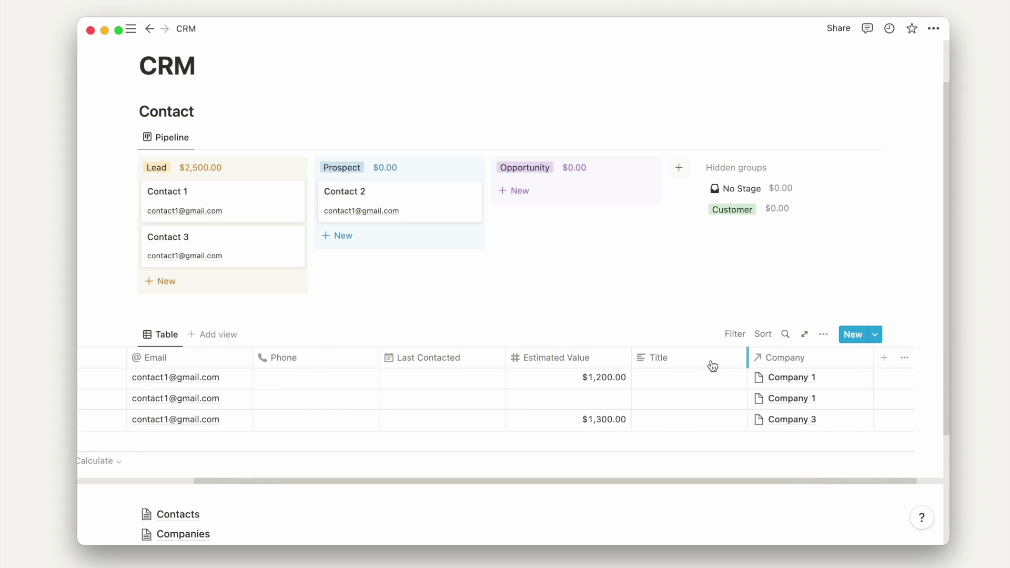
{"action": "left_click", "coordinate": [785, 363]}
- Hide the Company column and group the contacts table by Company
{"action": "left_click", "coordinate": [787, 483]}
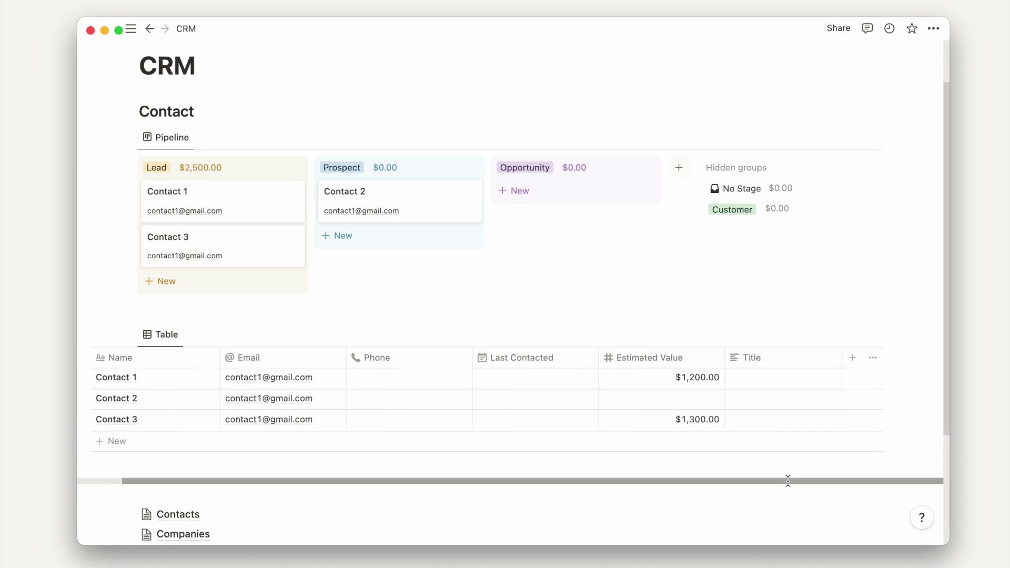
{"action": "left_click", "coordinate": [824, 335]}
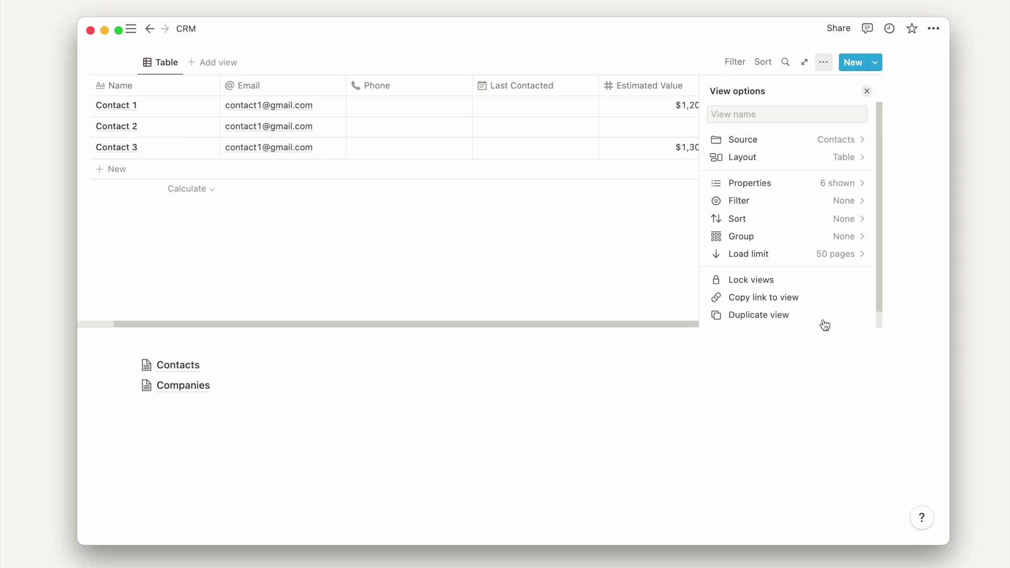
{"action": "left_click", "coordinate": [804, 241]}
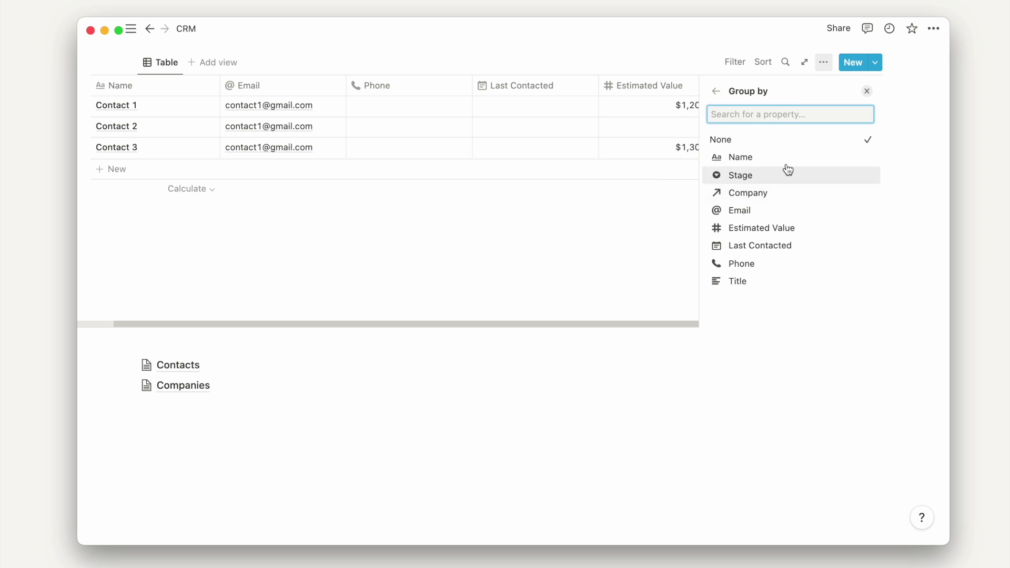
{"action": "left_click", "coordinate": [769, 194]}
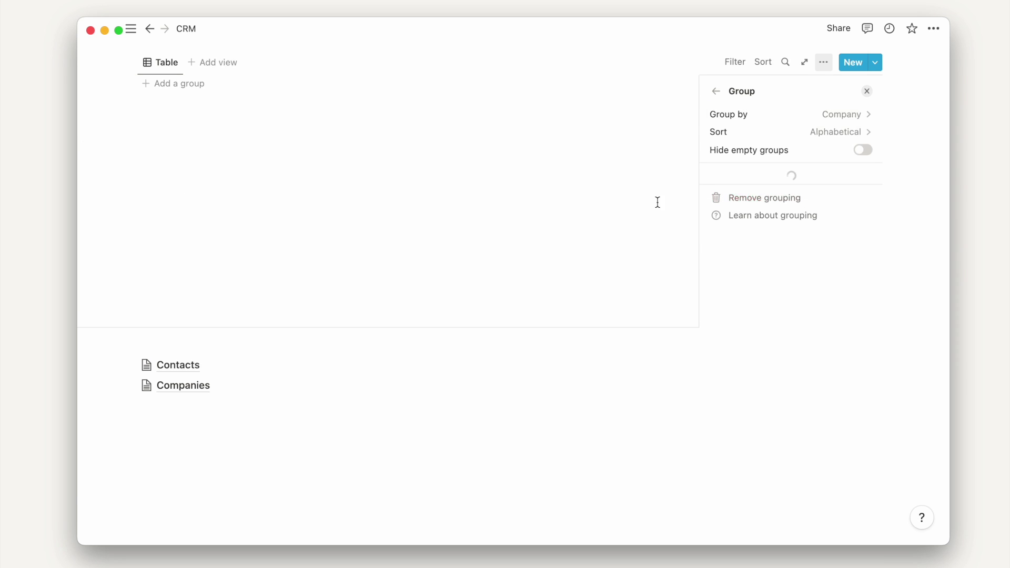
{"action": "left_click", "coordinate": [535, 63]}
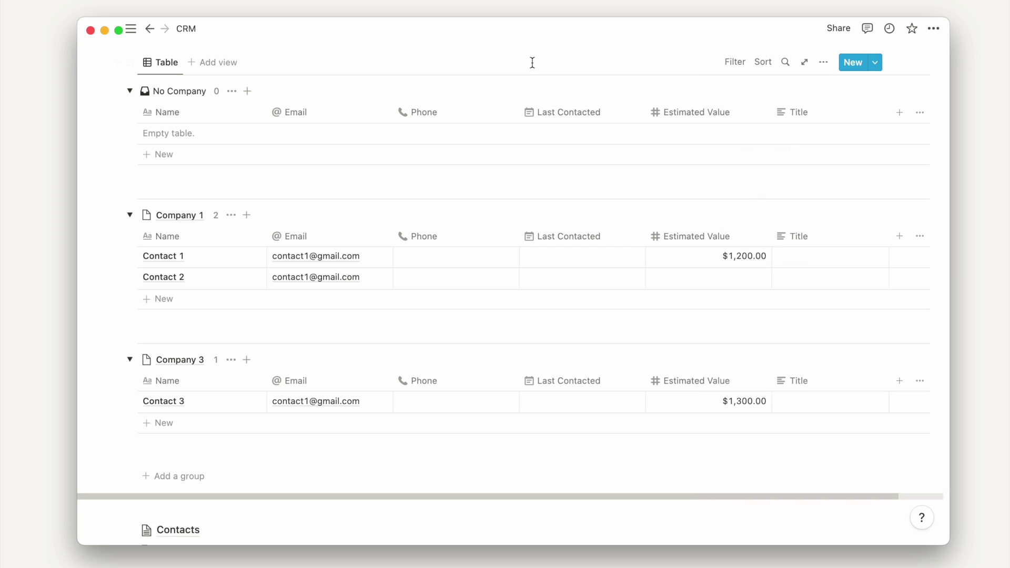
- Collapse the Company 1, Company 3 and No Company groups
{"action": "scroll", "coordinate": [509, 100], "scroll_direction": "up", "scroll_amount": 3}
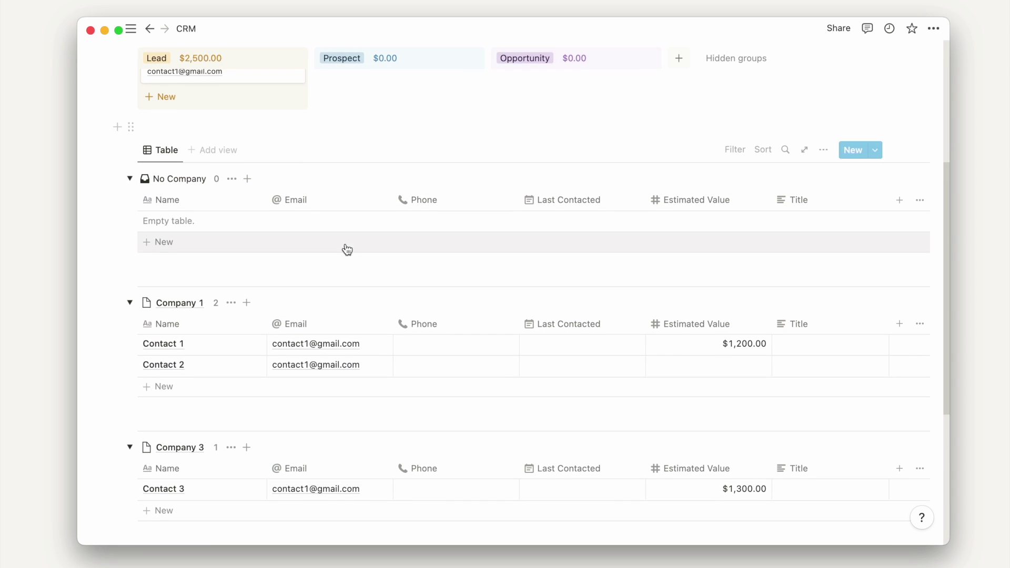
{"action": "left_click", "coordinate": [130, 304]}
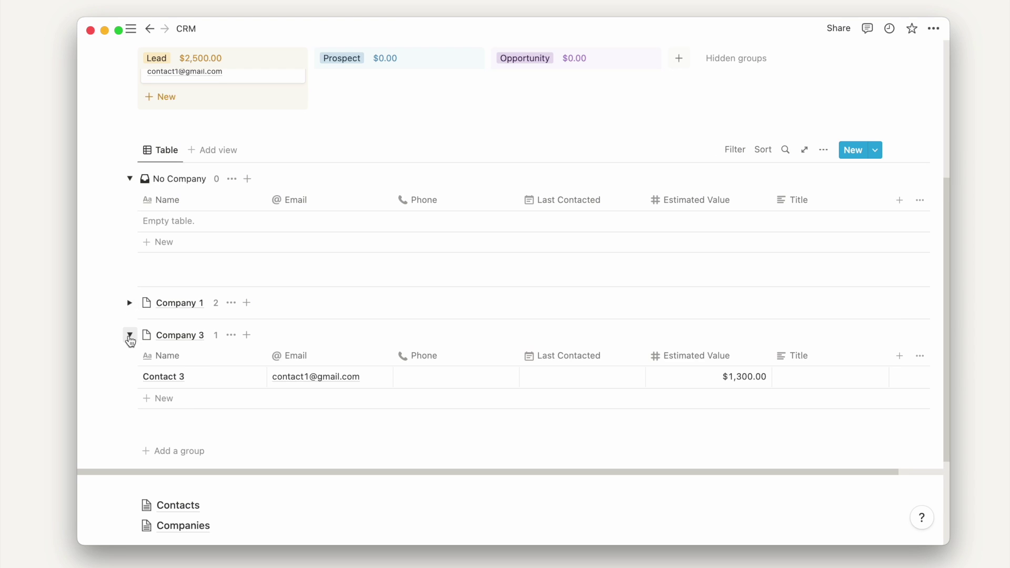
{"action": "left_click", "coordinate": [129, 340]}
{"action": "left_click", "coordinate": [130, 179]}
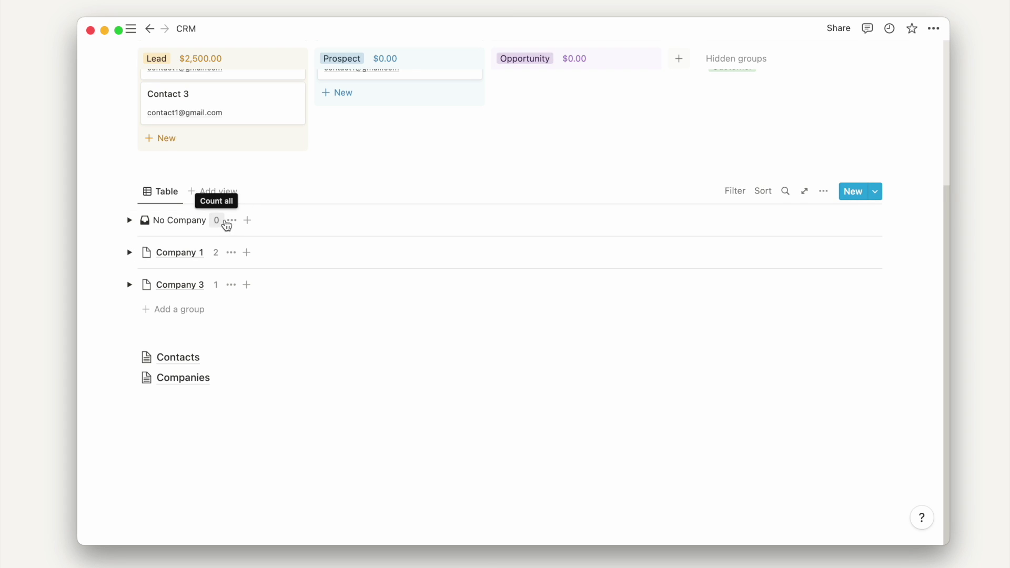
{"action": "left_click", "coordinate": [232, 223]}
- Hide the empty No Company group, expand Company 1, and move Title right after Name
{"action": "left_click", "coordinate": [232, 235]}
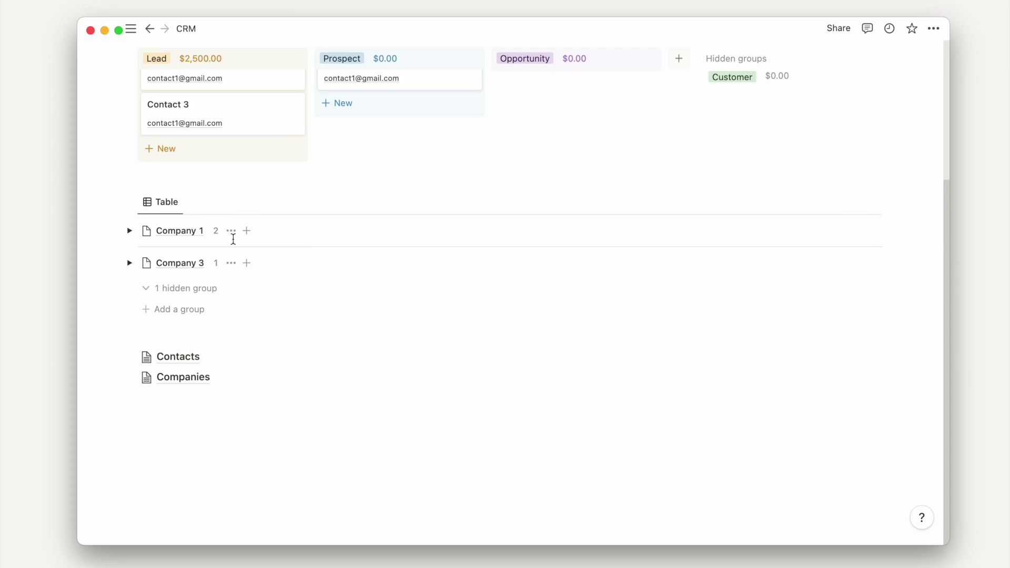
{"action": "scroll", "coordinate": [232, 239], "scroll_direction": "up", "scroll_amount": 3}
{"action": "left_click", "coordinate": [130, 305]}
{"action": "scroll", "coordinate": [211, 274], "scroll_direction": "down", "scroll_amount": 2}
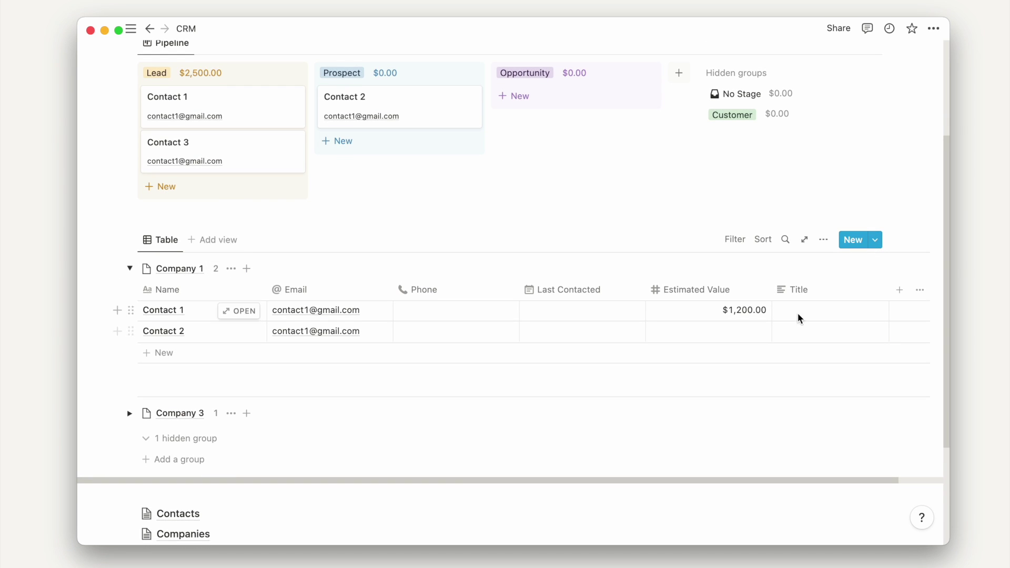
{"action": "left_click_drag", "start_coordinate": [795, 290], "coordinate": [364, 290]}
{"action": "scroll", "coordinate": [379, 251], "scroll_direction": "up", "scroll_amount": 3}
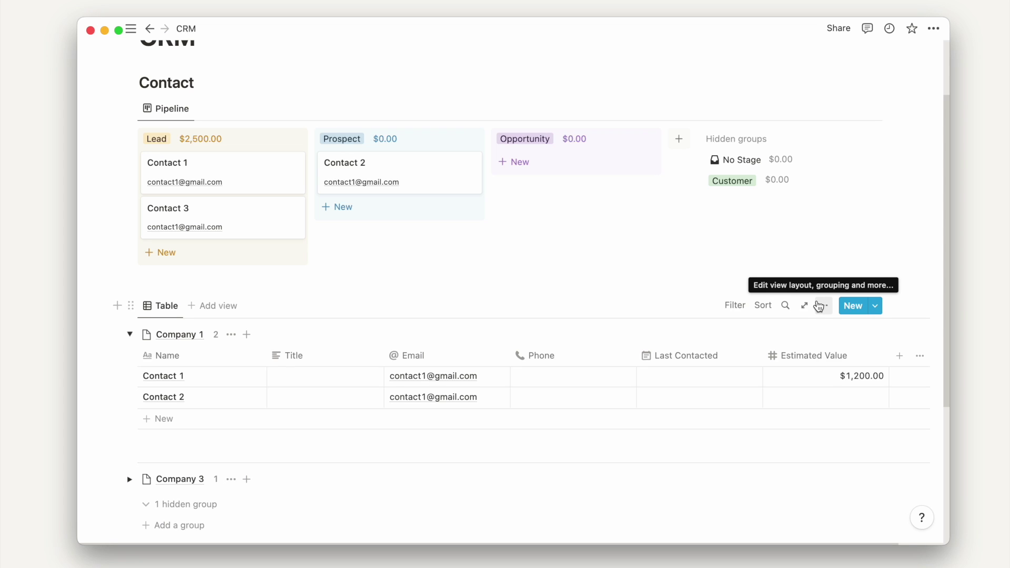
- Review the table's property list, then add an empty line above the contacts table
{"action": "left_click", "coordinate": [819, 306]}
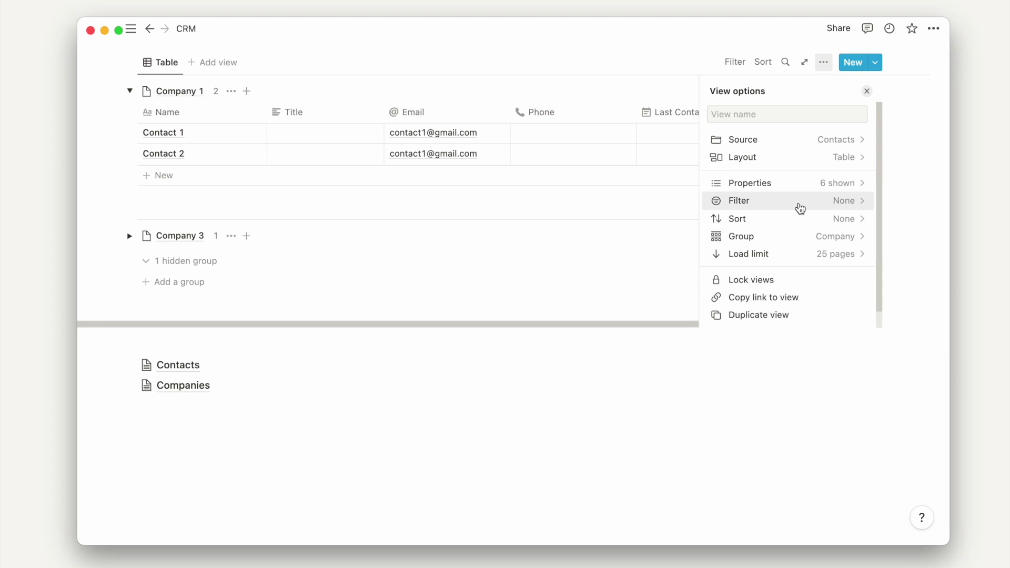
{"action": "left_click", "coordinate": [800, 193]}
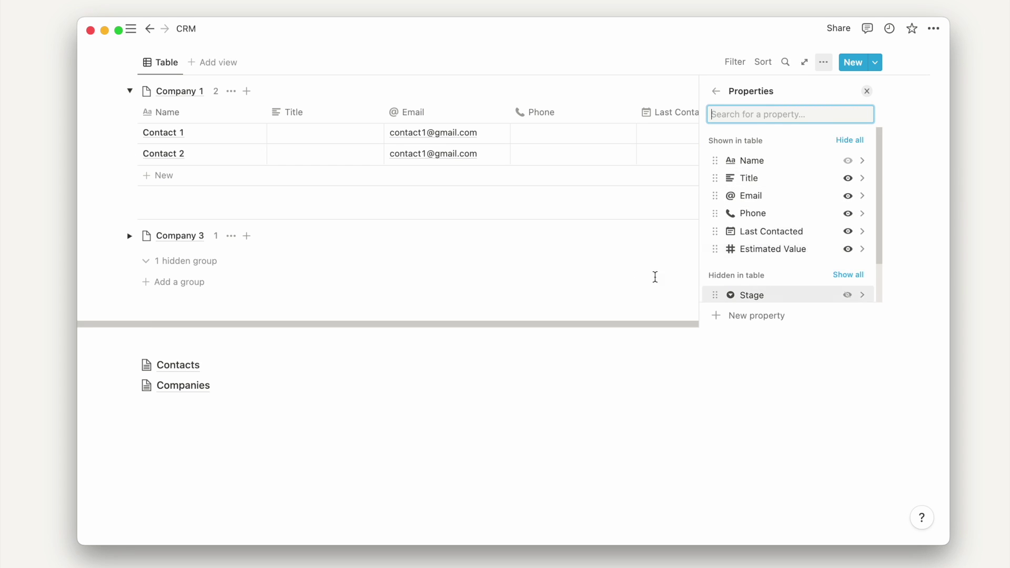
{"action": "left_click", "coordinate": [609, 265]}
{"action": "scroll", "coordinate": [527, 258], "scroll_direction": "up", "scroll_amount": 5}
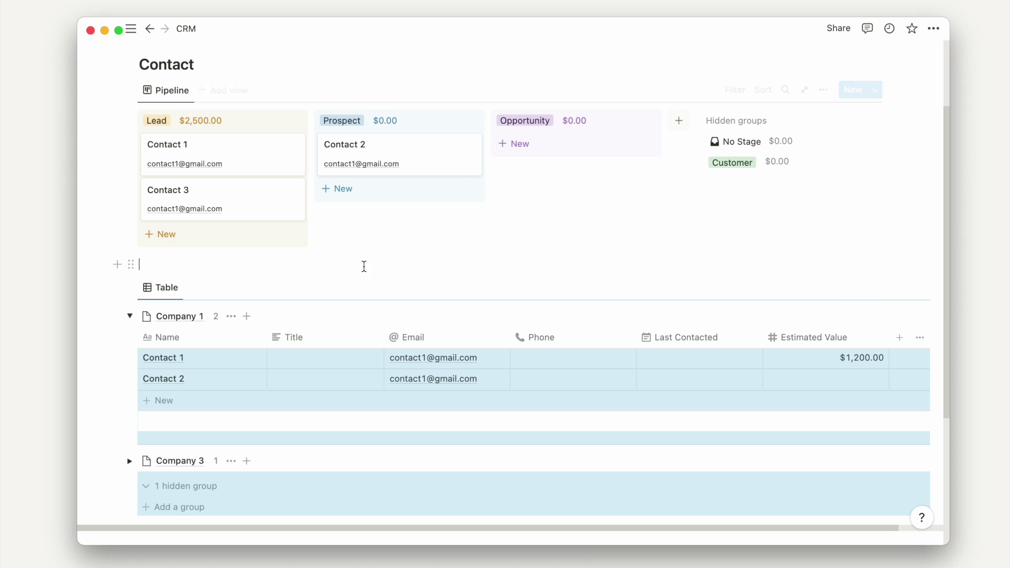
{"action": "left_click", "coordinate": [363, 266]}
- Copy the Companies database link and paste it on a new empty line
{"action": "scroll", "coordinate": [363, 266], "scroll_direction": "down", "scroll_amount": 3}
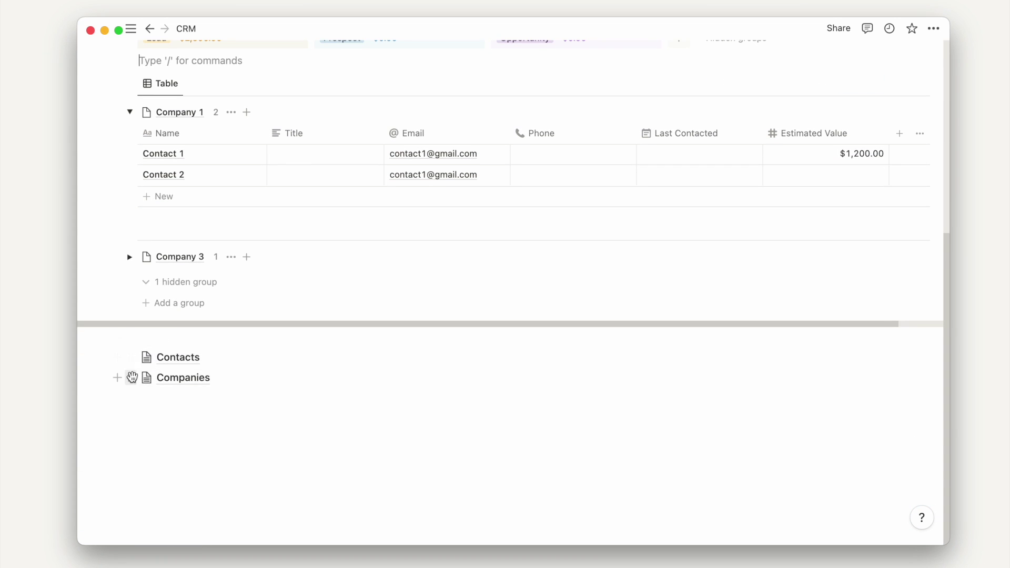
{"action": "left_click", "coordinate": [131, 378]}
{"action": "left_click", "coordinate": [204, 311]}
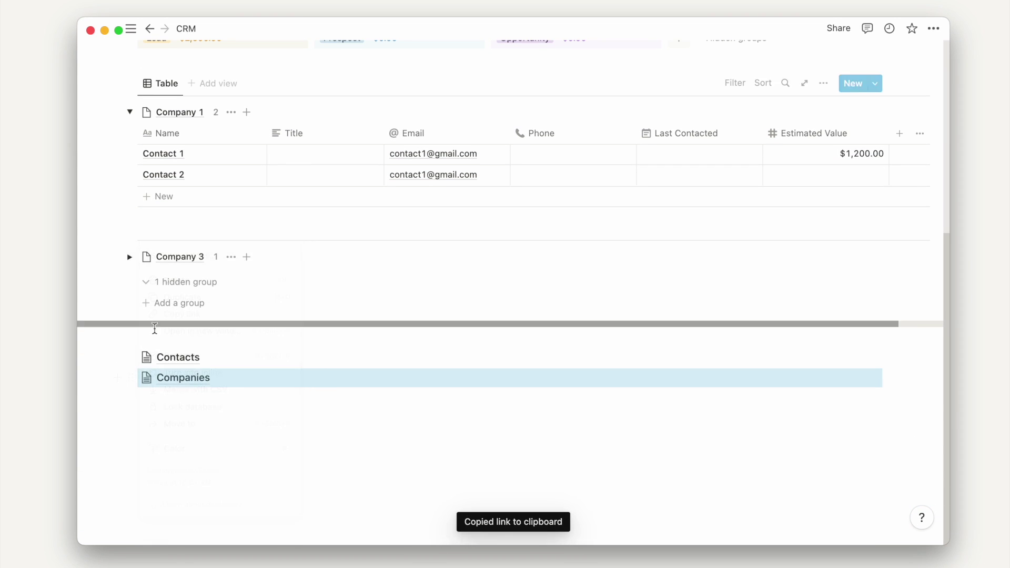
{"action": "key", "text": "Return"}
{"action": "key", "text": "Return"}
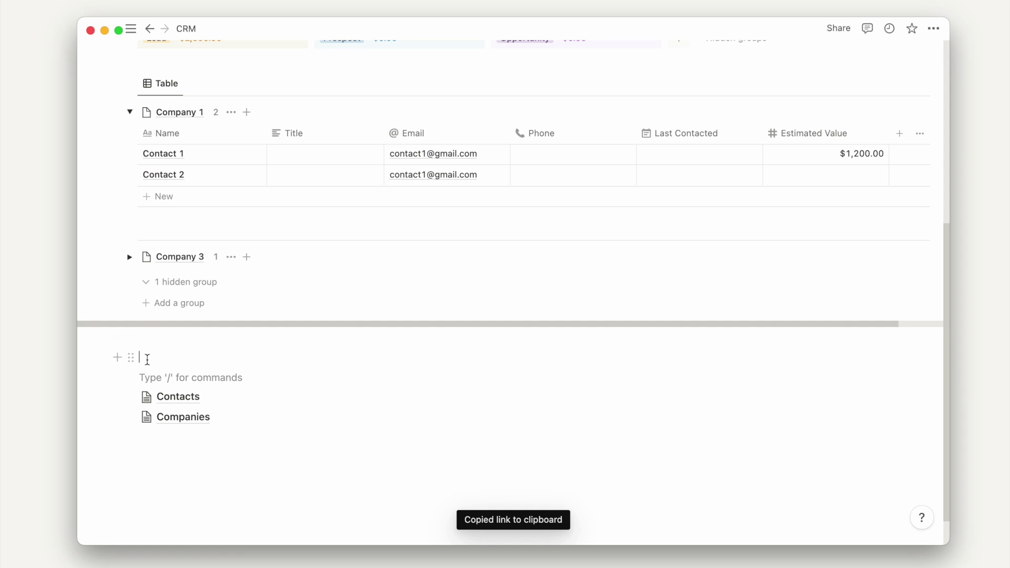
{"action": "left_click", "coordinate": [147, 359]}
{"action": "key", "text": "super+v"}
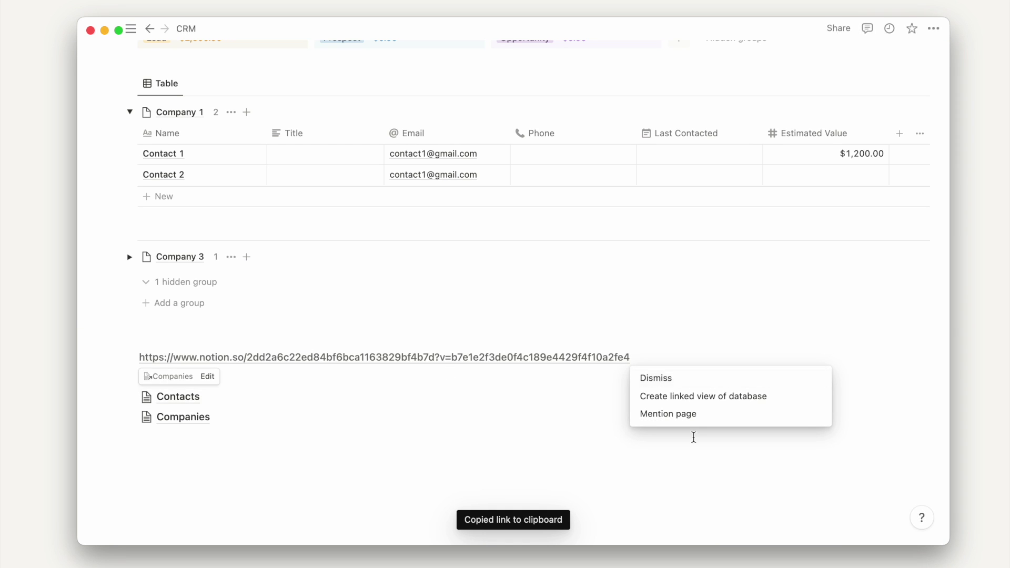
- Turn the pasted link into a linked Companies view, keeping its existing Table layout
{"action": "left_click", "coordinate": [713, 402]}
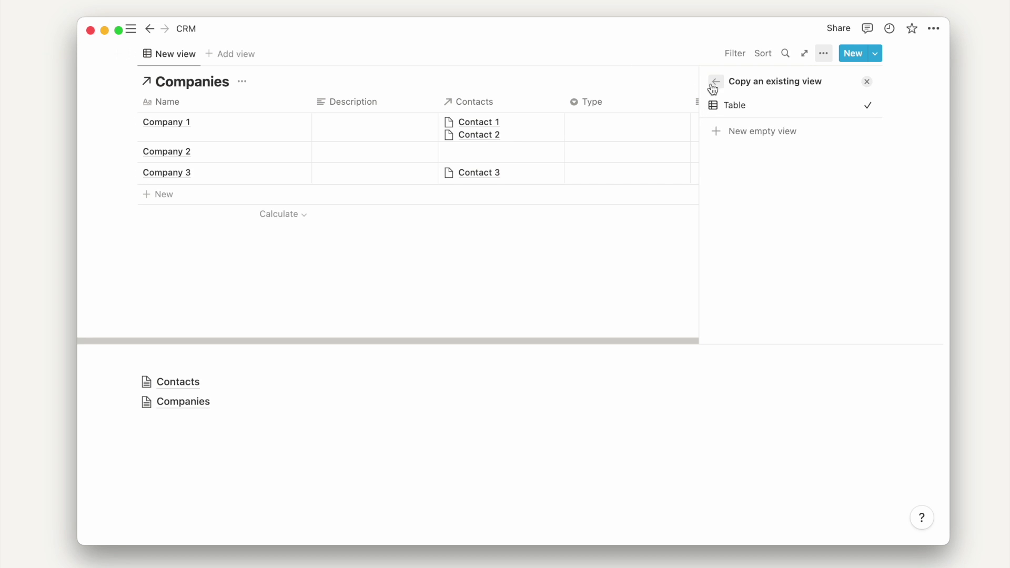
{"action": "left_click", "coordinate": [714, 84]}
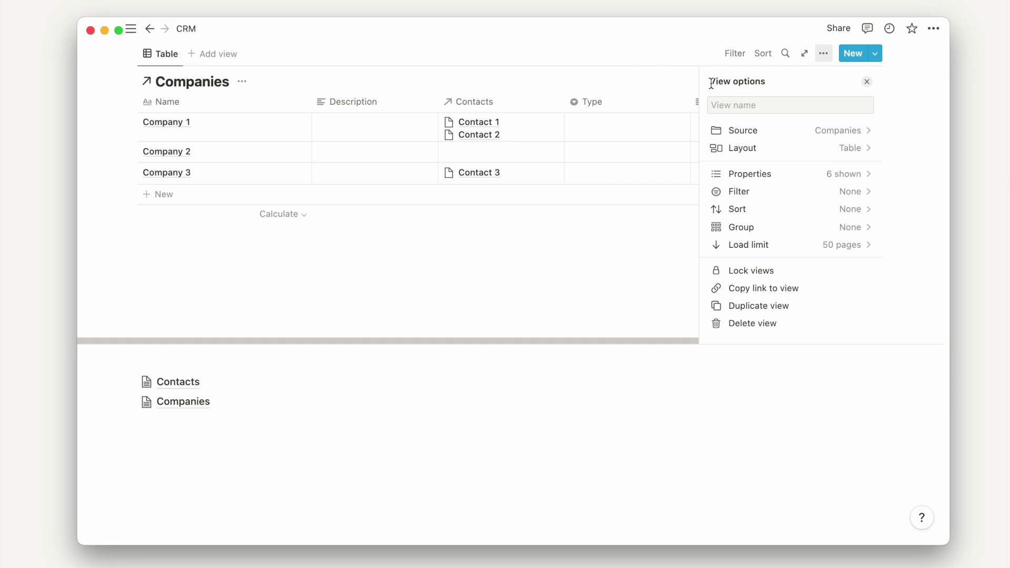
{"action": "left_click", "coordinate": [399, 52]}
{"action": "scroll", "coordinate": [370, 126], "scroll_direction": "up", "scroll_amount": 5}
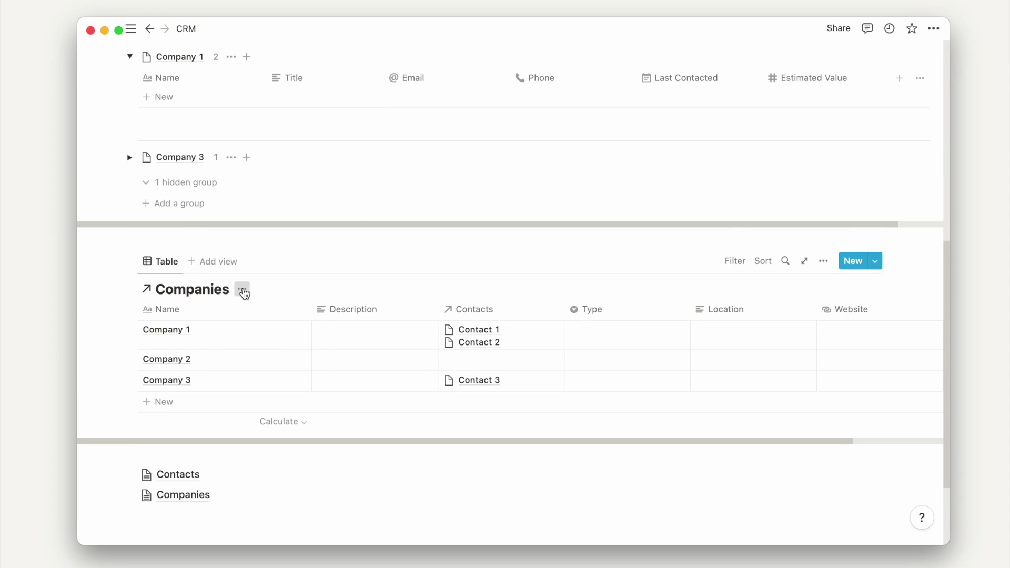
{"action": "left_click", "coordinate": [242, 289]}
- Hide the linked table's database title and start a ### Companies heading above it
{"action": "left_click", "coordinate": [238, 355]}
{"action": "left_click", "coordinate": [173, 238]}
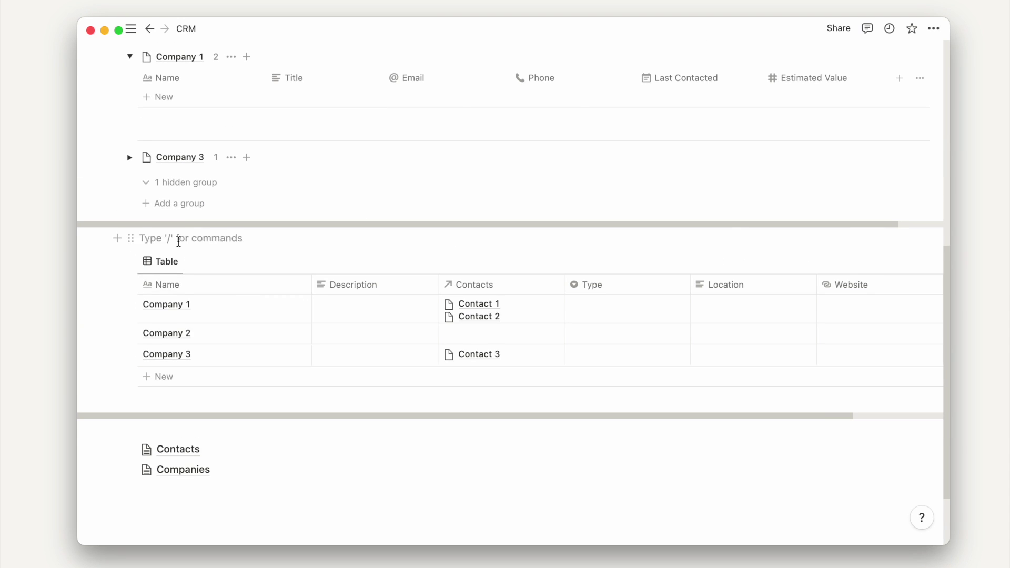
{"action": "type", "text": "###"}
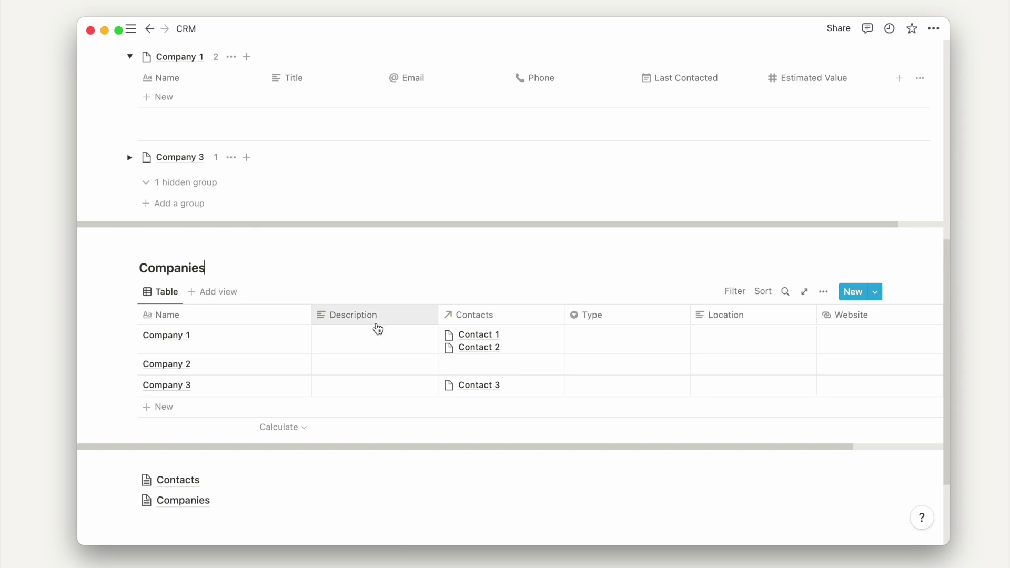
- Narrow the Name column and move the Type column right after Name
{"action": "left_click_drag", "start_coordinate": [311, 315], "coordinate": [283, 315]}
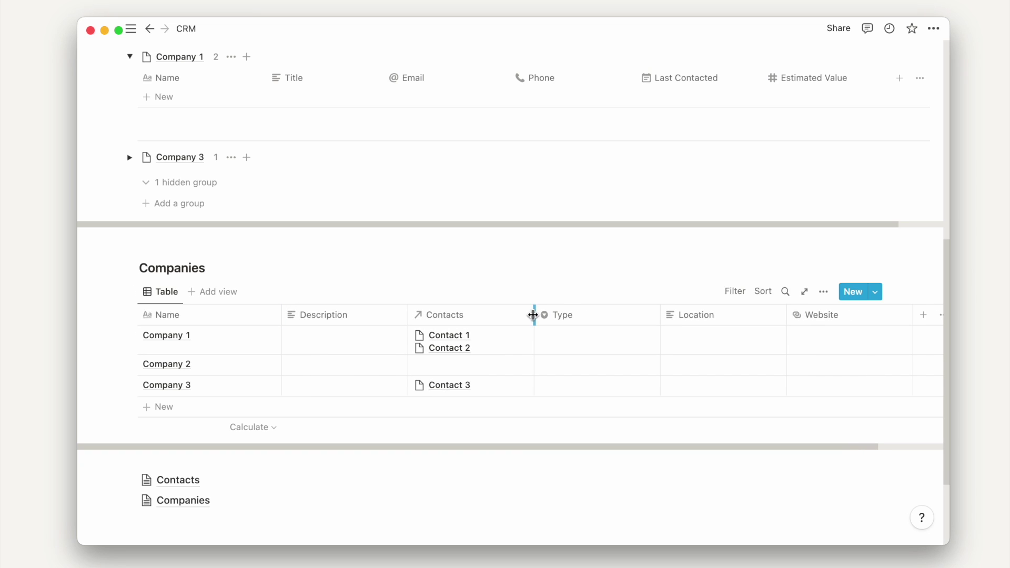
{"action": "left_click_drag", "start_coordinate": [538, 315], "coordinate": [419, 320]}
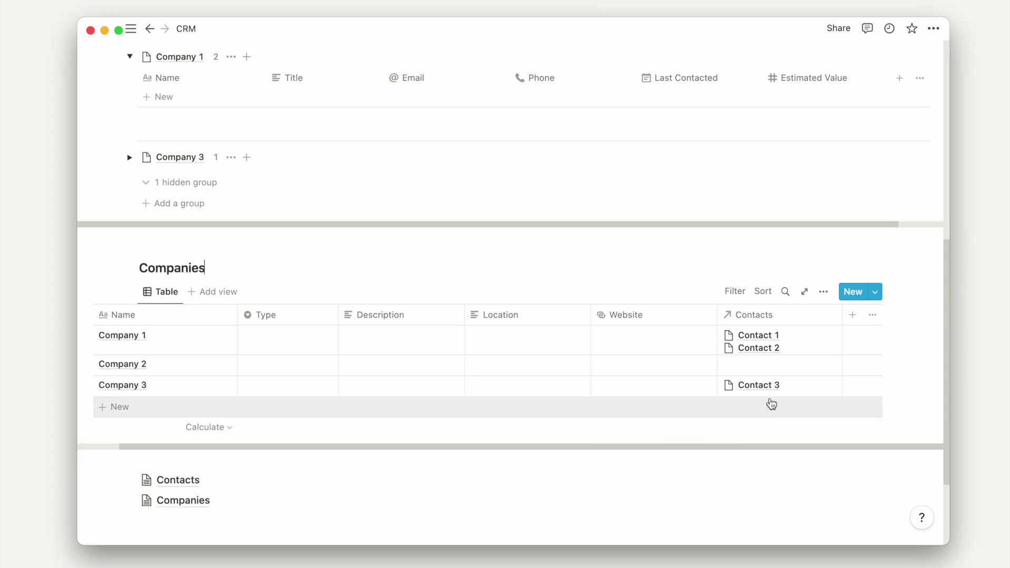
{"action": "scroll", "coordinate": [772, 404], "scroll_direction": "left", "scroll_amount": 2}
{"action": "scroll", "coordinate": [559, 268], "scroll_direction": "up", "scroll_amount": 3}
{"action": "scroll", "coordinate": [390, 335], "scroll_direction": "down", "scroll_amount": 3}
{"action": "scroll", "coordinate": [395, 298], "scroll_direction": "up", "scroll_amount": 3}
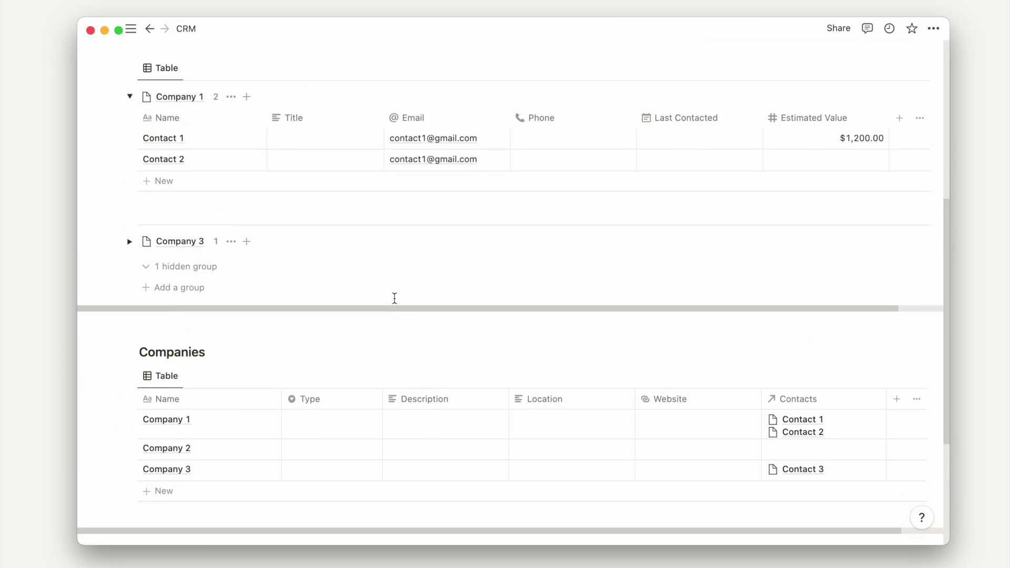
{"action": "scroll", "coordinate": [394, 299], "scroll_direction": "up", "scroll_amount": 5}
{"action": "scroll", "coordinate": [394, 299], "scroll_direction": "down", "scroll_amount": 3}
{"action": "scroll", "coordinate": [394, 297], "scroll_direction": "up", "scroll_amount": 3}
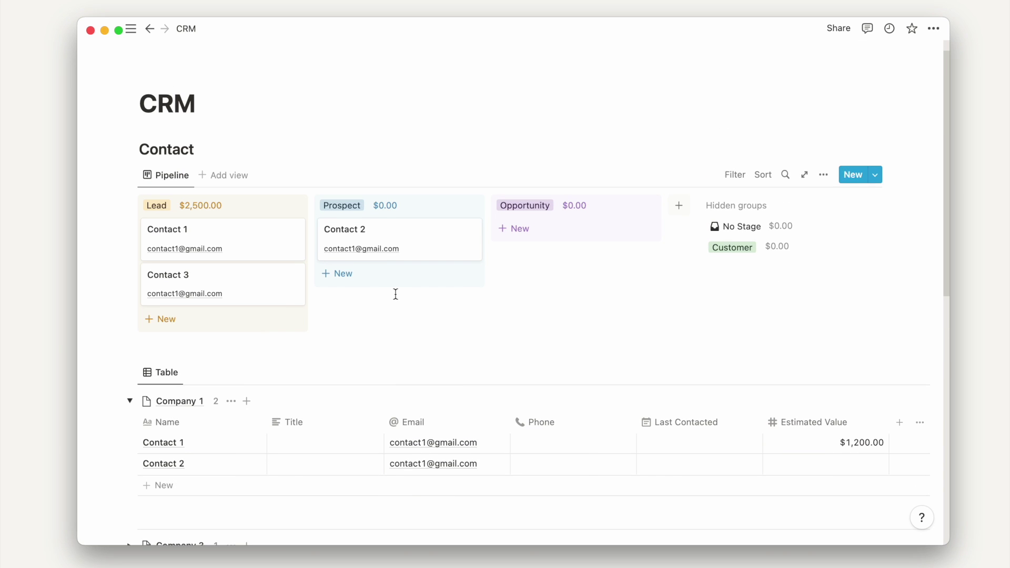
{"action": "scroll", "coordinate": [395, 298], "scroll_direction": "down", "scroll_amount": 4}
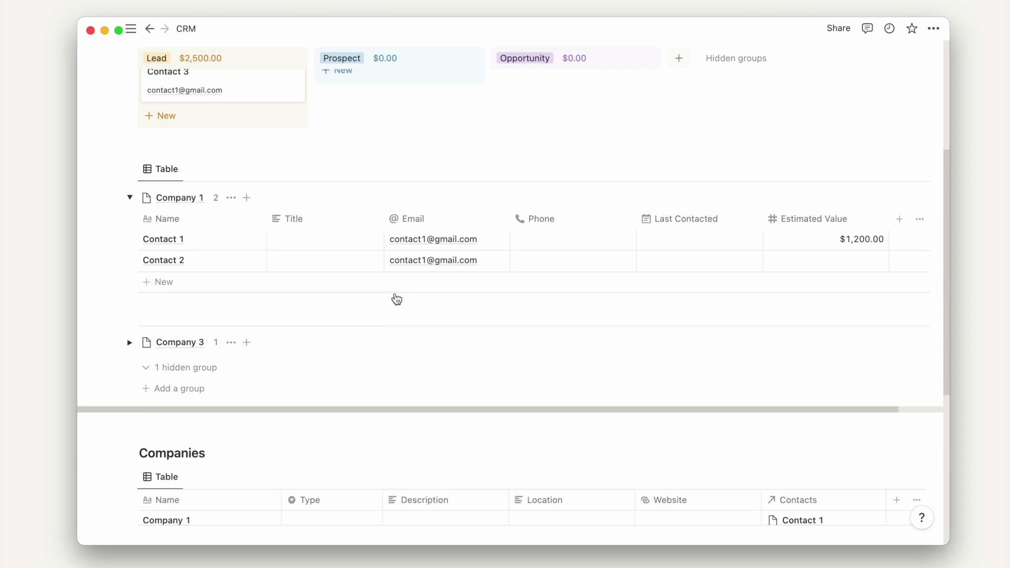